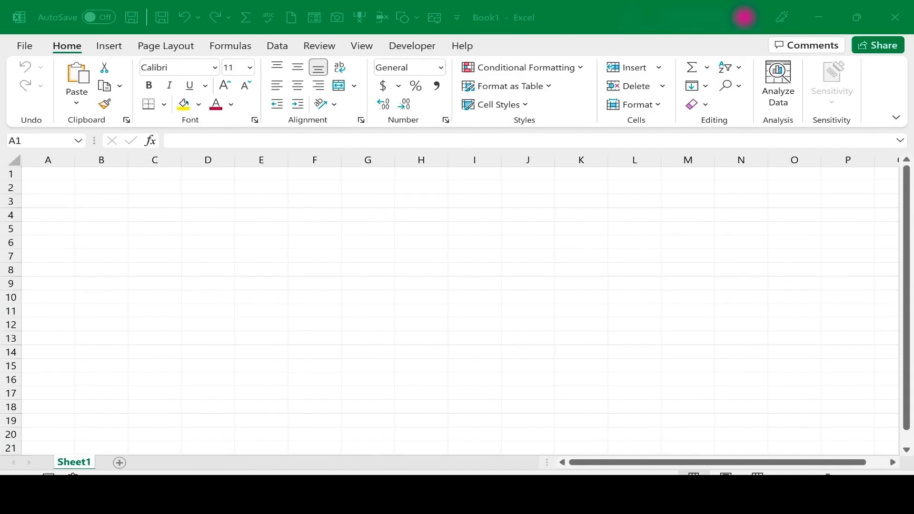
# Step: Look through the available workbook templates and create a new blank workbook
pyautogui.click(227, 424)
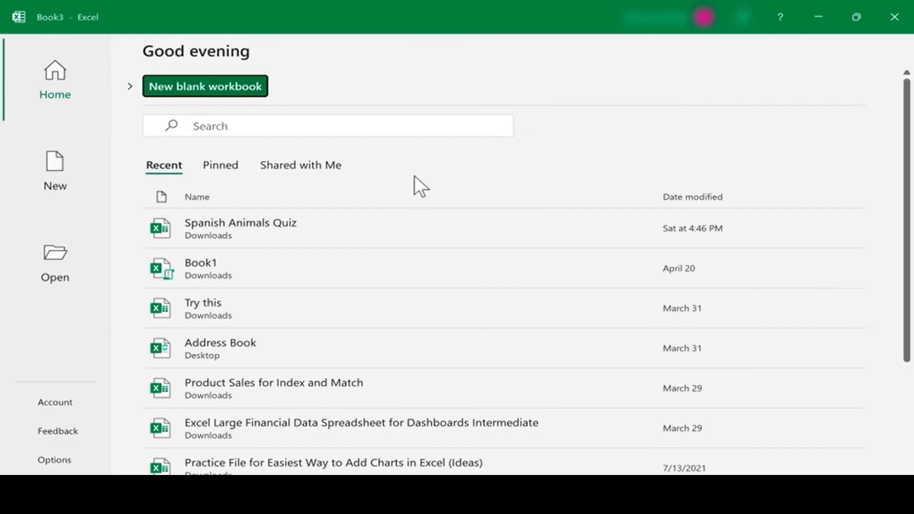
pyautogui.click(290, 173)
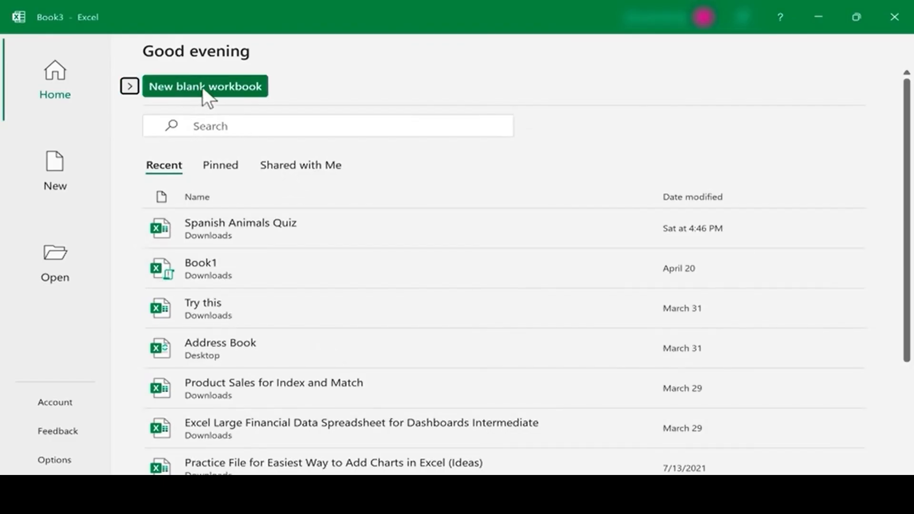
pyautogui.click(134, 83)
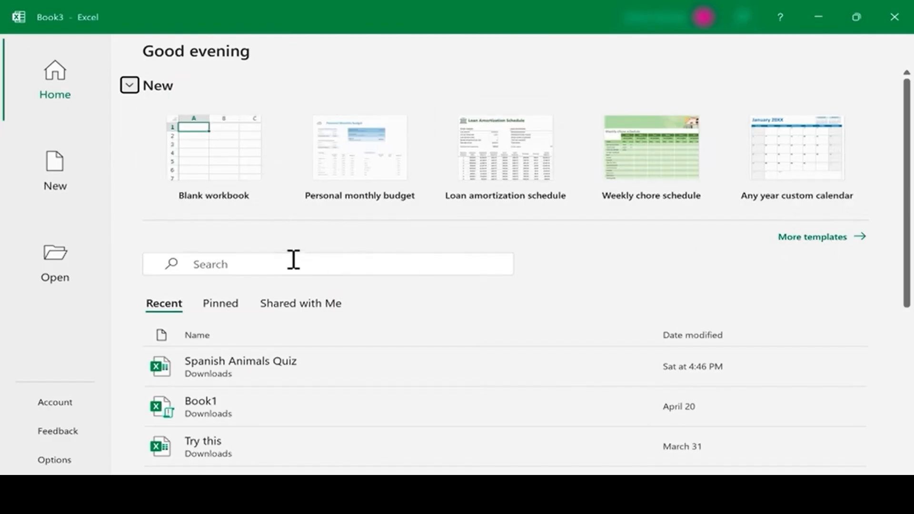
pyautogui.click(861, 238)
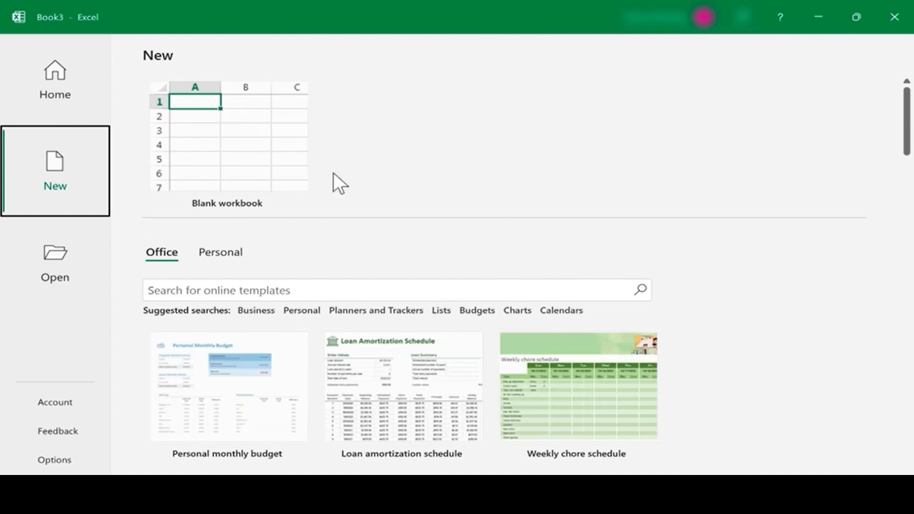
pyautogui.click(244, 161)
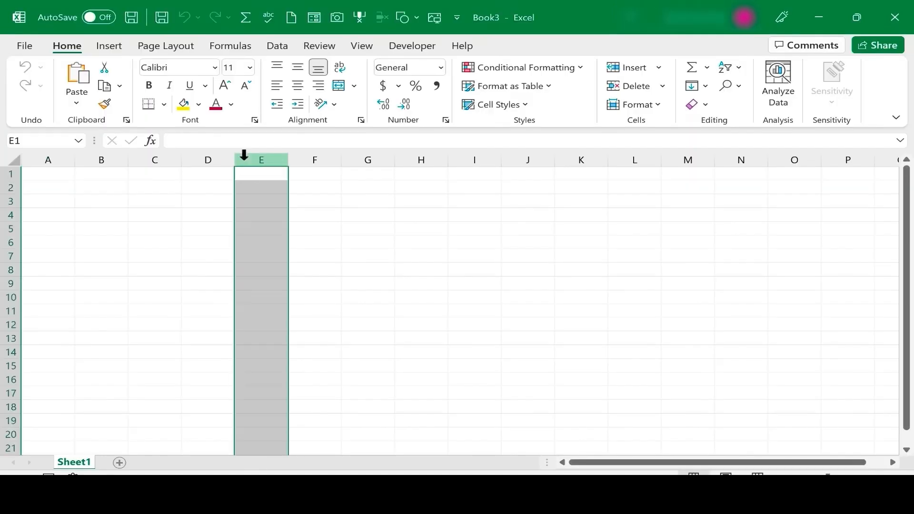
# Step: Select entire columns E, C, K, J and I one at a time, followed by entire rows 3 and 10
pyautogui.click(450, 214)
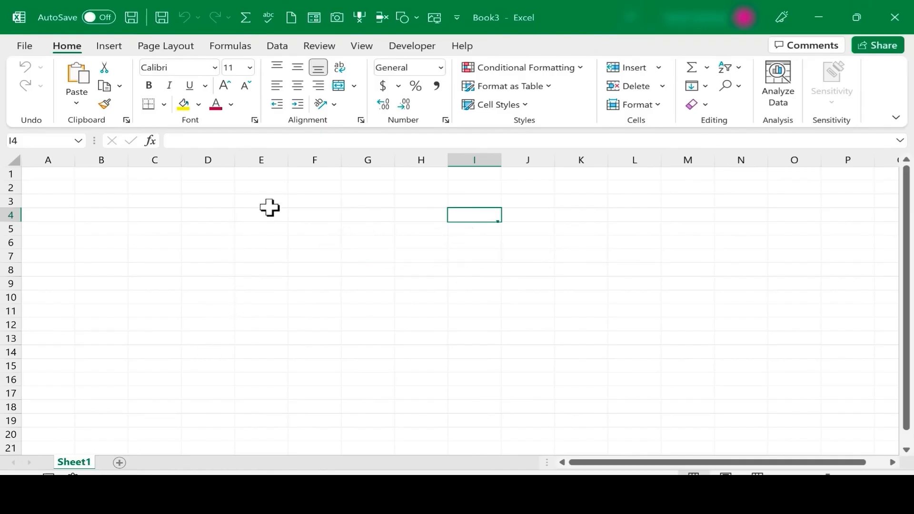
pyautogui.click(262, 159)
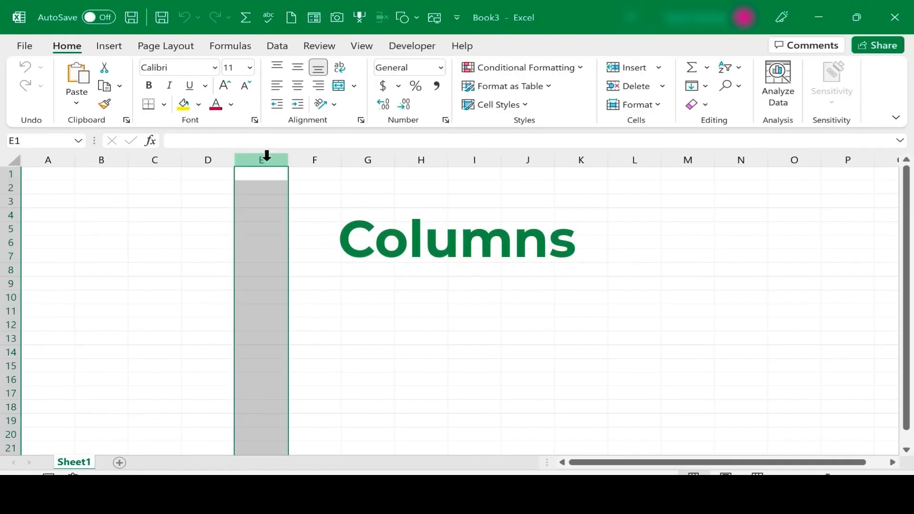
pyautogui.click(163, 160)
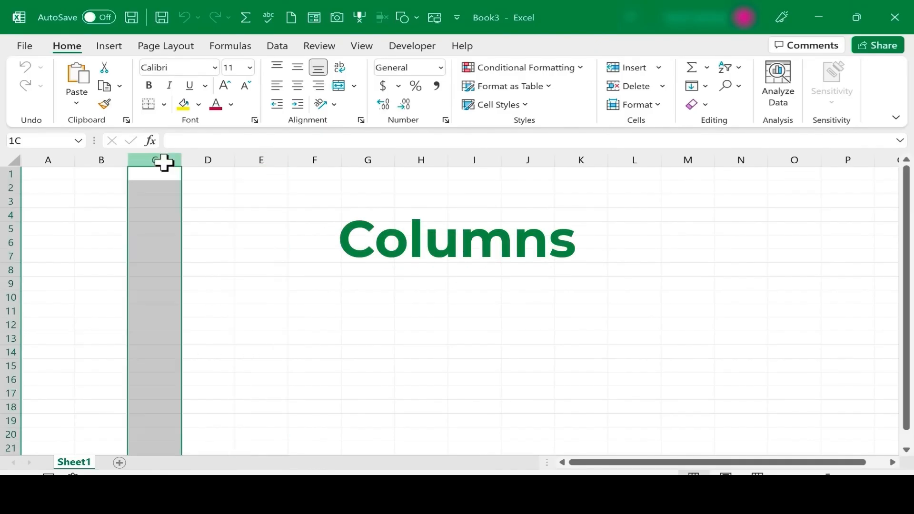
pyautogui.click(580, 160)
pyautogui.click(531, 161)
pyautogui.click(481, 162)
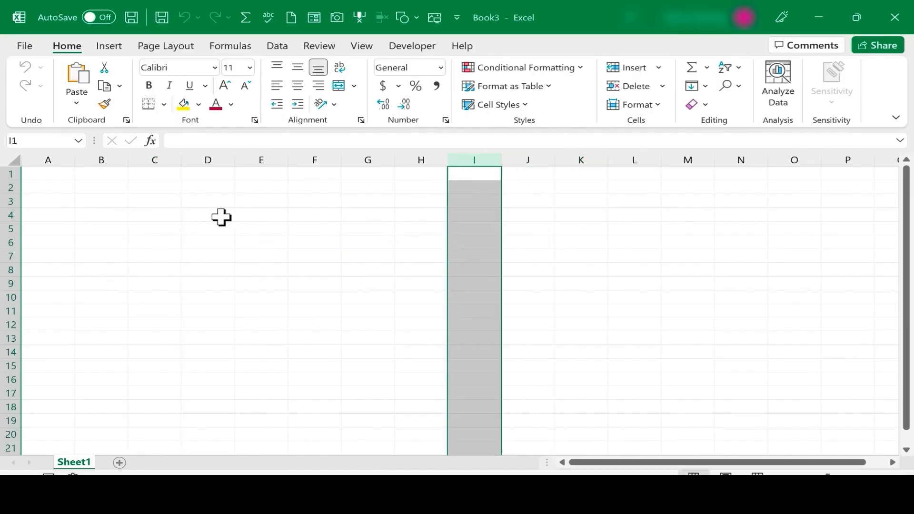
pyautogui.click(10, 201)
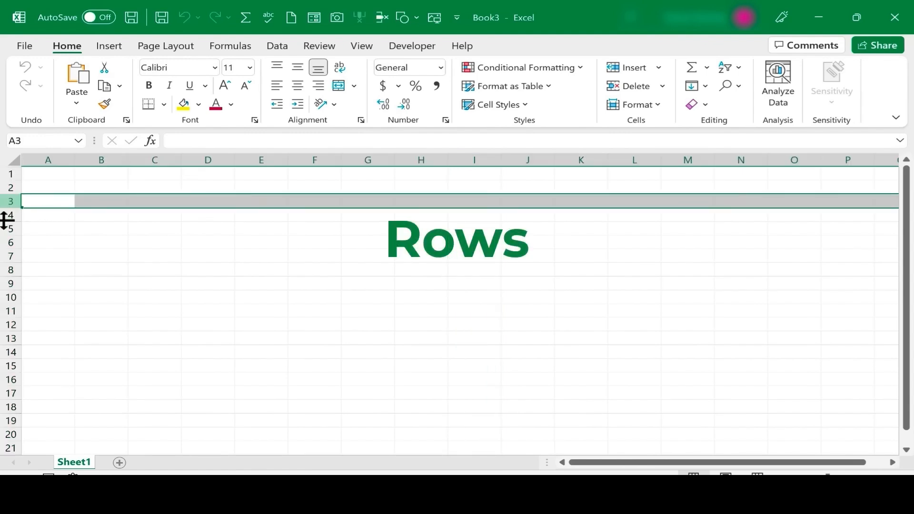
pyautogui.click(10, 295)
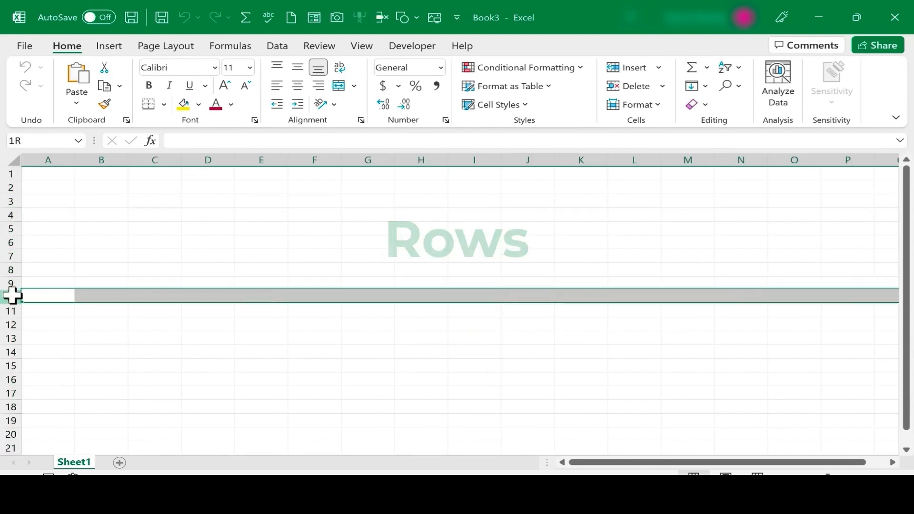
# Step: Highlight column E and row 12, and select cell E10 and its nearby cells F10 and F8
pyautogui.click(271, 157)
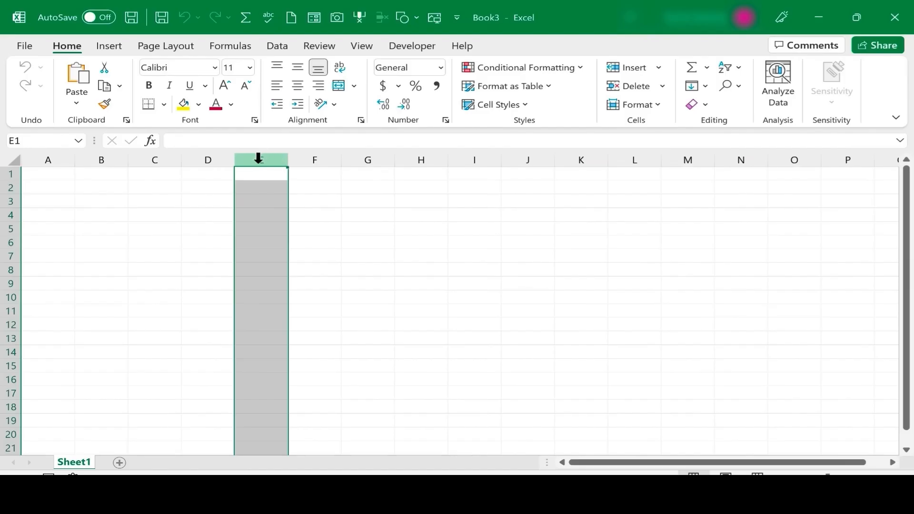
pyautogui.click(8, 324)
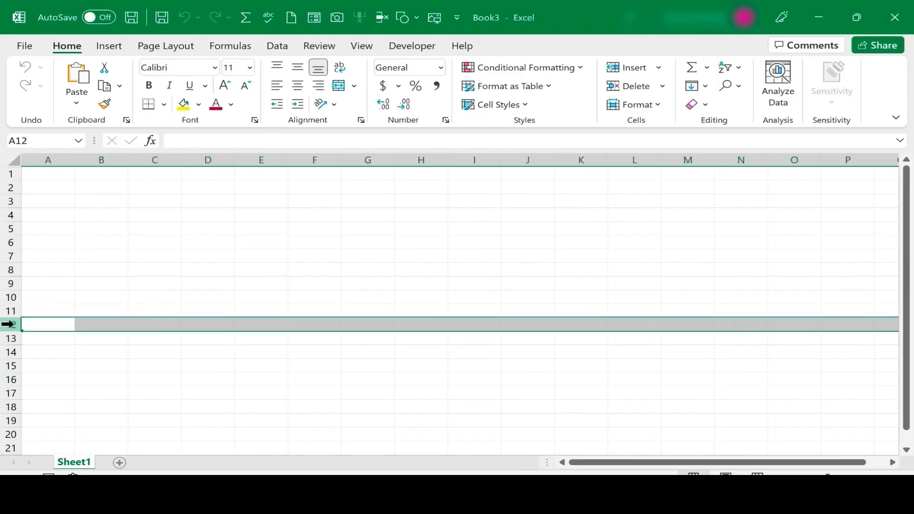
pyautogui.click(275, 158)
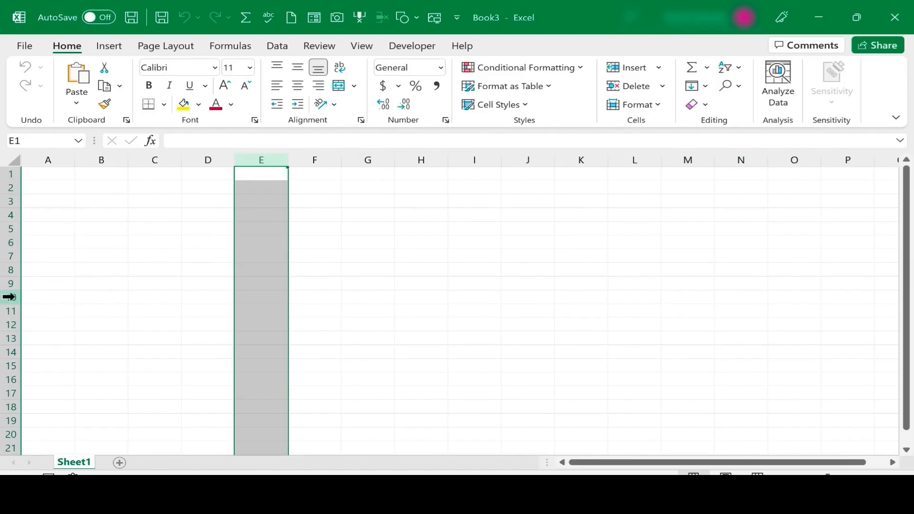
pyautogui.click(272, 296)
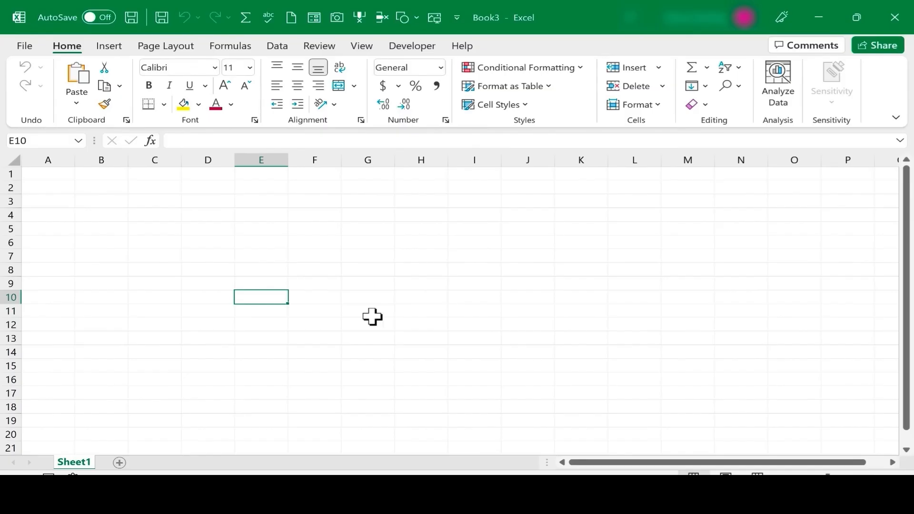
pyautogui.click(305, 304)
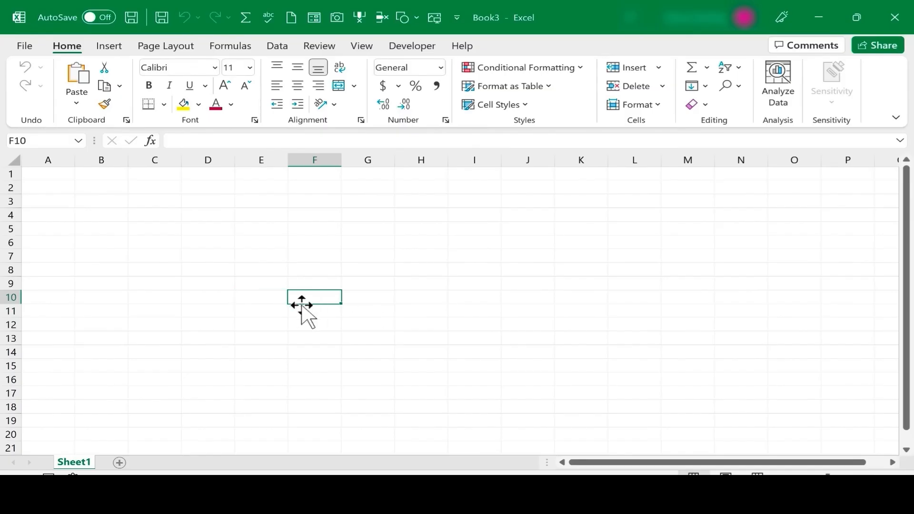
pyautogui.click(269, 300)
pyautogui.click(314, 270)
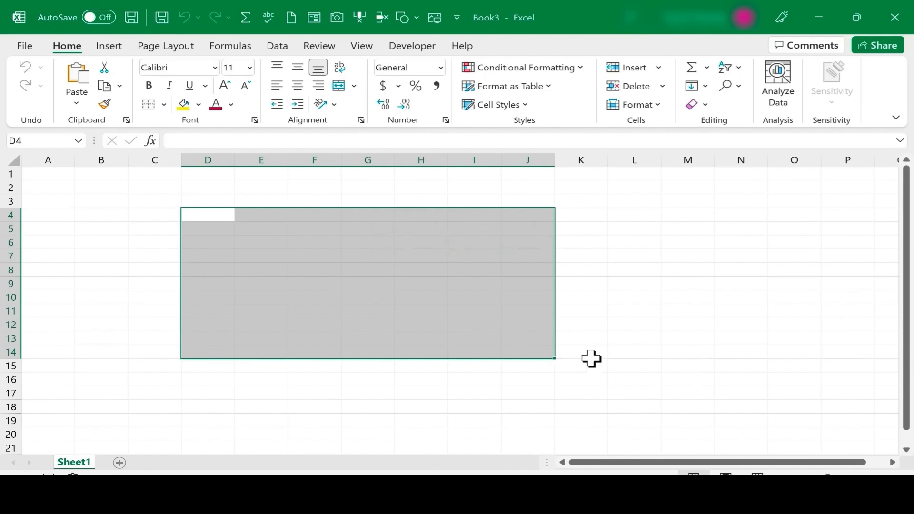
# Step: Select column F and row 5 in turn, and the cell F5 where they intersect
pyautogui.click(310, 160)
pyautogui.click(4, 227)
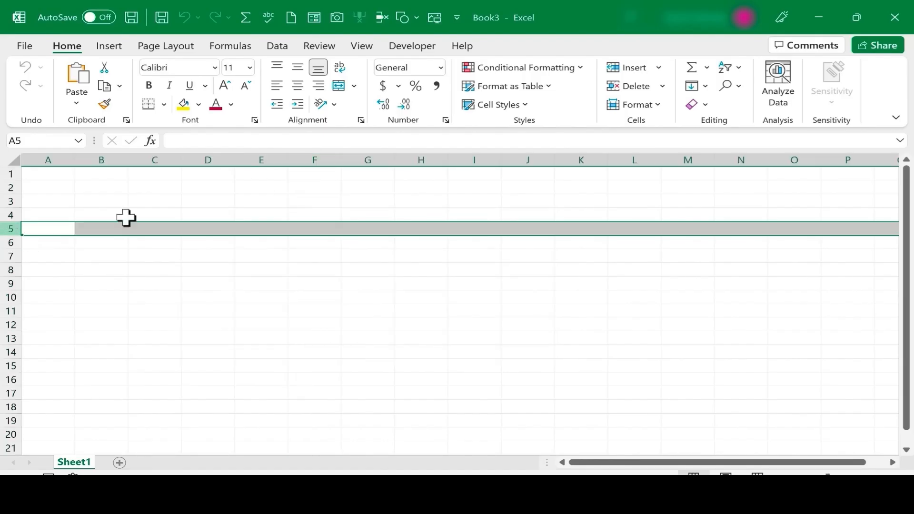
pyautogui.click(315, 228)
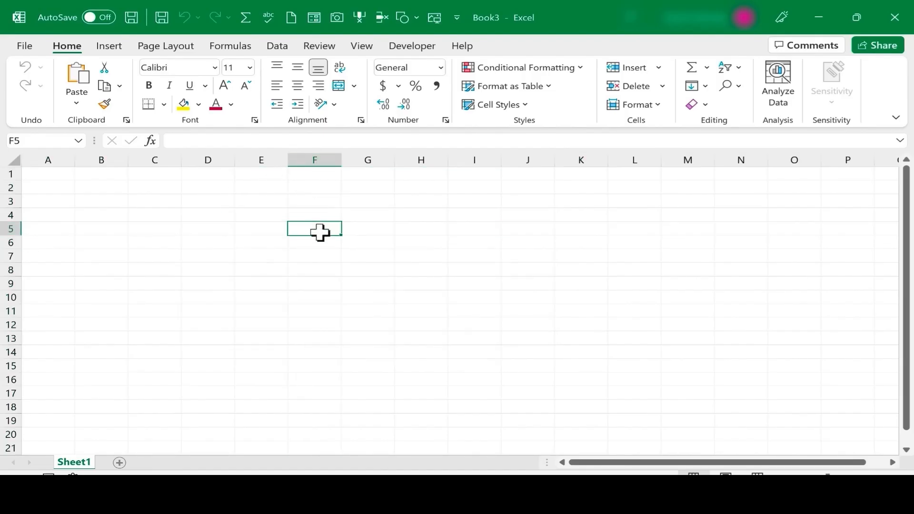
# Step: Select the cell range E5:L15, and clear that selection by choosing cell D15
pyautogui.click(369, 244)
pyautogui.moveTo(257, 223); pyautogui.dragTo(653, 370)
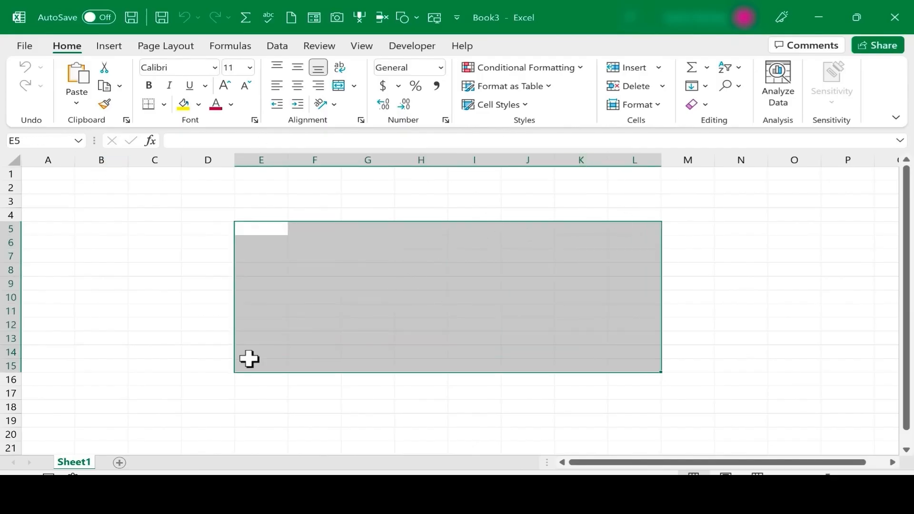
pyautogui.click(195, 367)
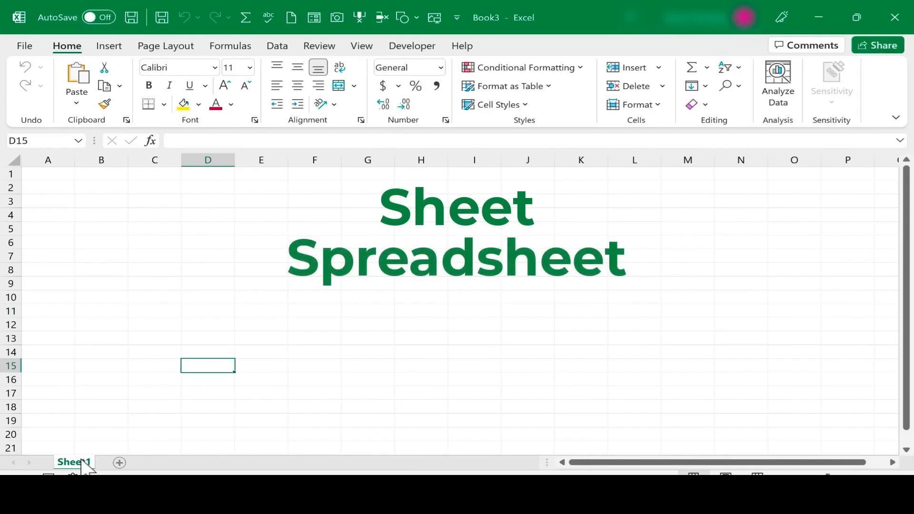
# Step: Add two worksheets to the workbook, switch between Sheet1 and Sheet2, and return to Sheet1
pyautogui.click(120, 463)
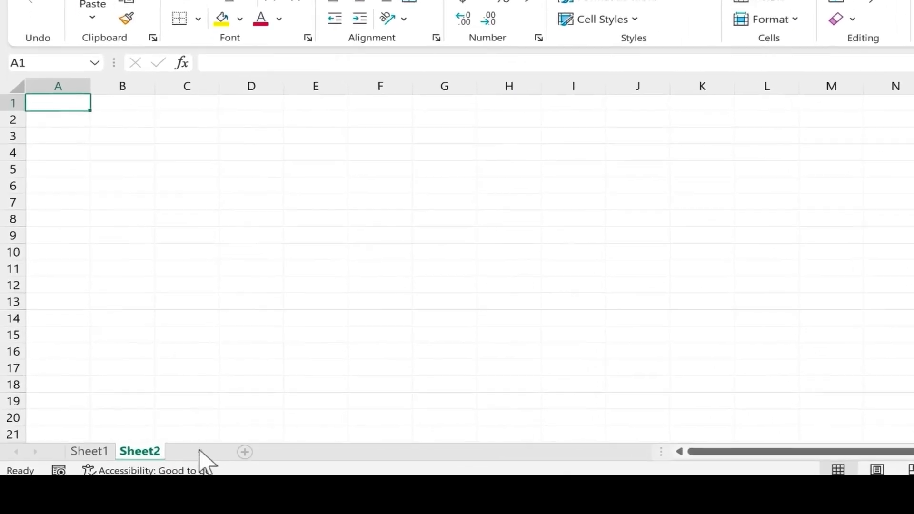
pyautogui.click(245, 452)
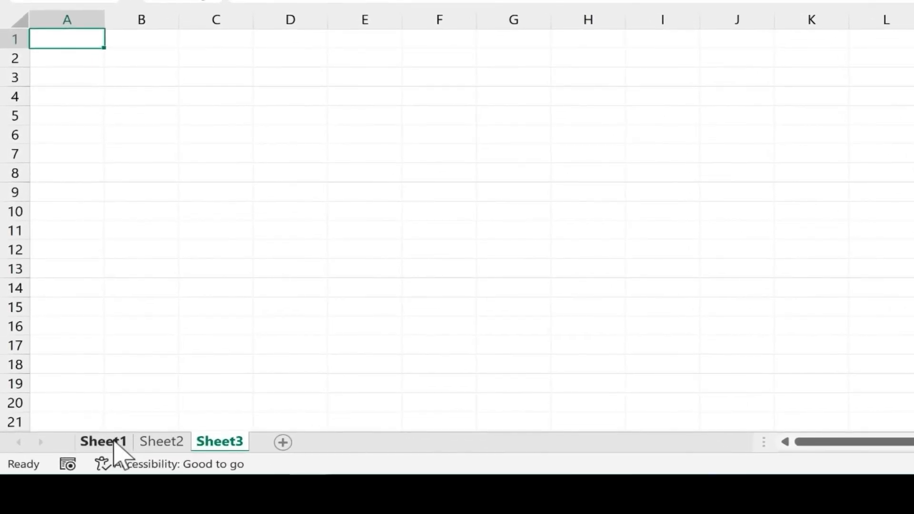
pyautogui.click(114, 441)
pyautogui.click(159, 442)
pyautogui.click(114, 442)
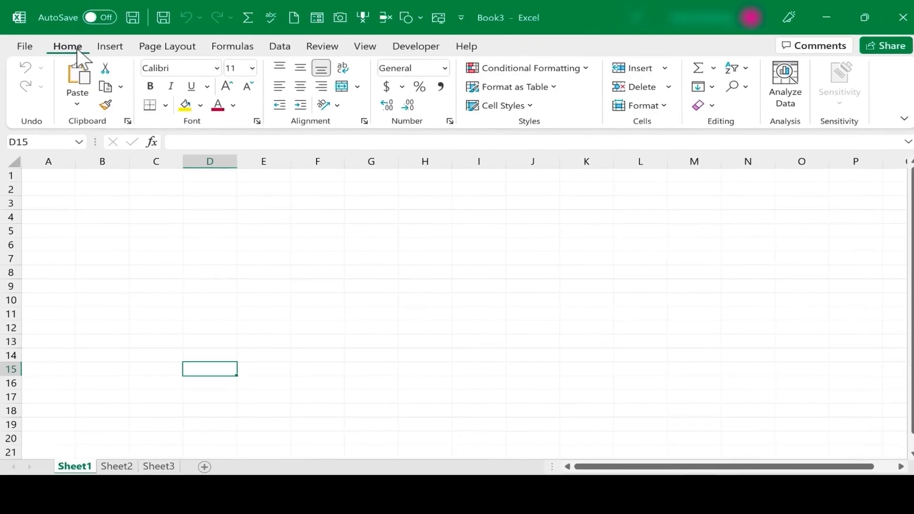
# Step: Review the command groups offered for Insert, Page Layout, Data, Home, Formulas and View
pyautogui.click(125, 53)
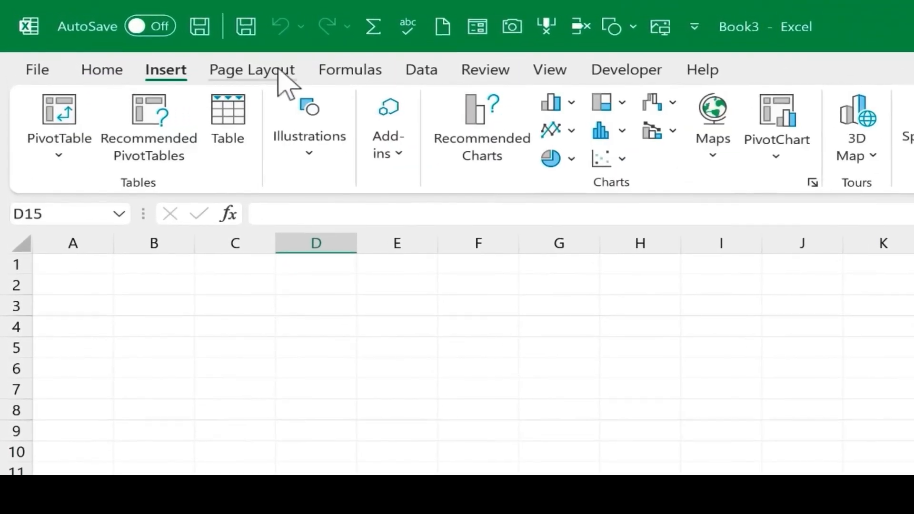
pyautogui.click(212, 55)
pyautogui.click(431, 76)
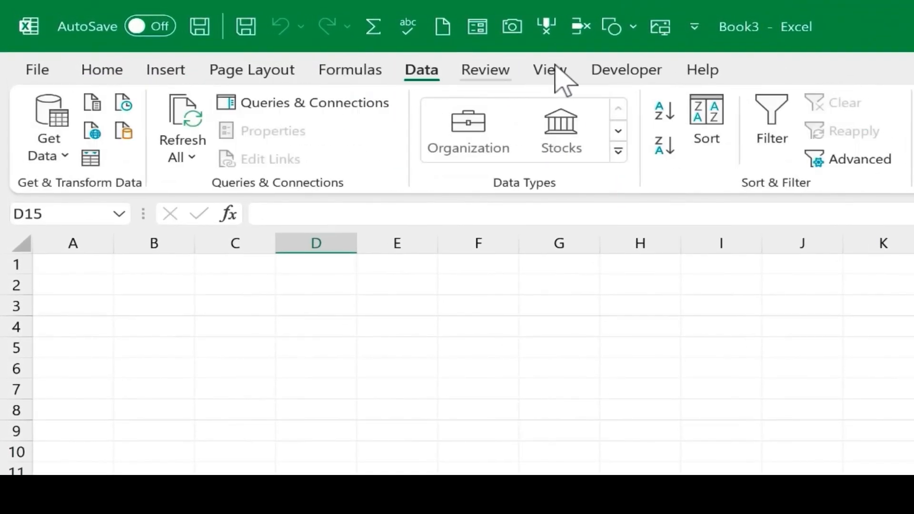
pyautogui.click(100, 71)
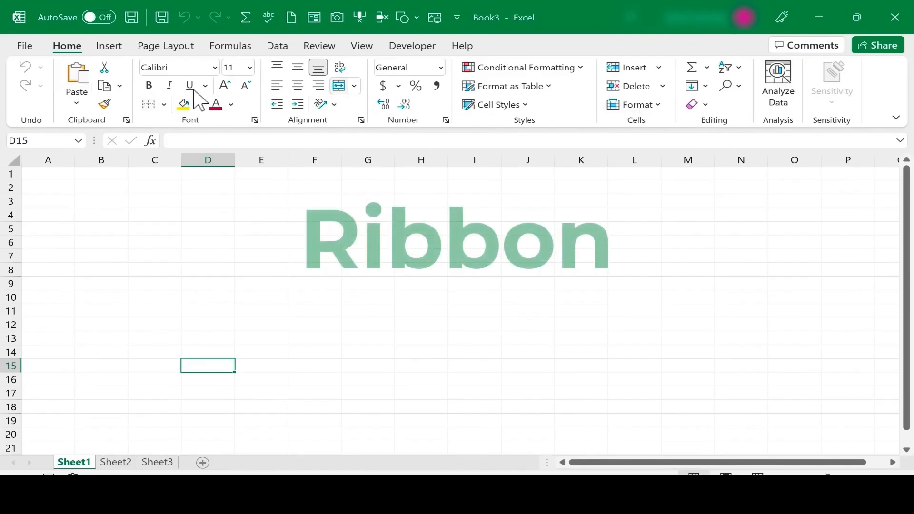
pyautogui.click(230, 46)
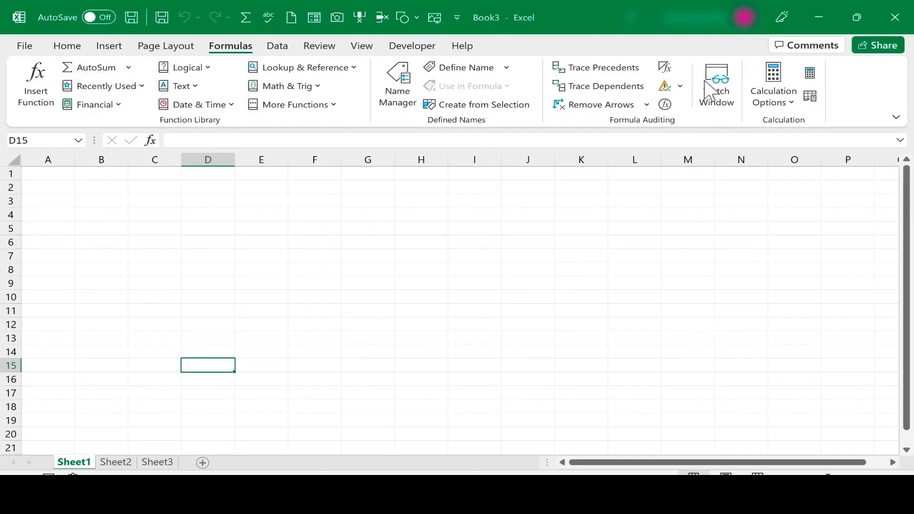
pyautogui.click(361, 46)
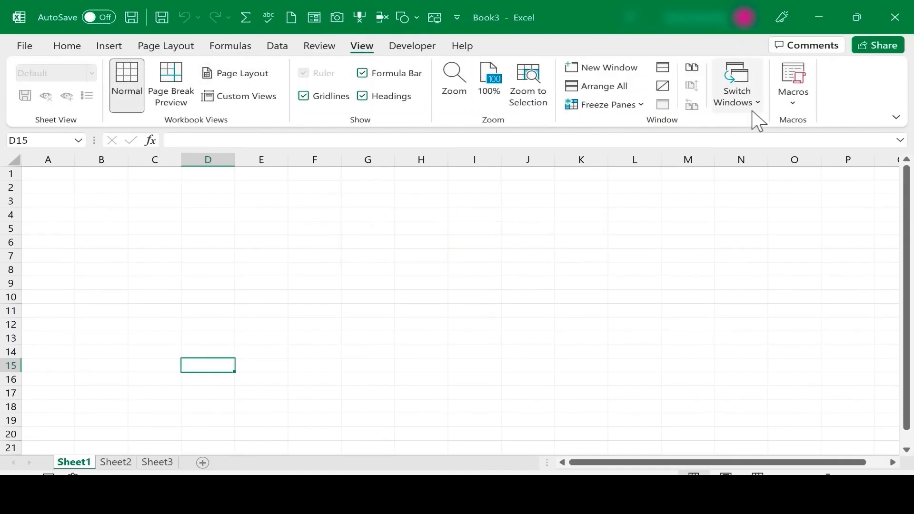
pyautogui.click(115, 46)
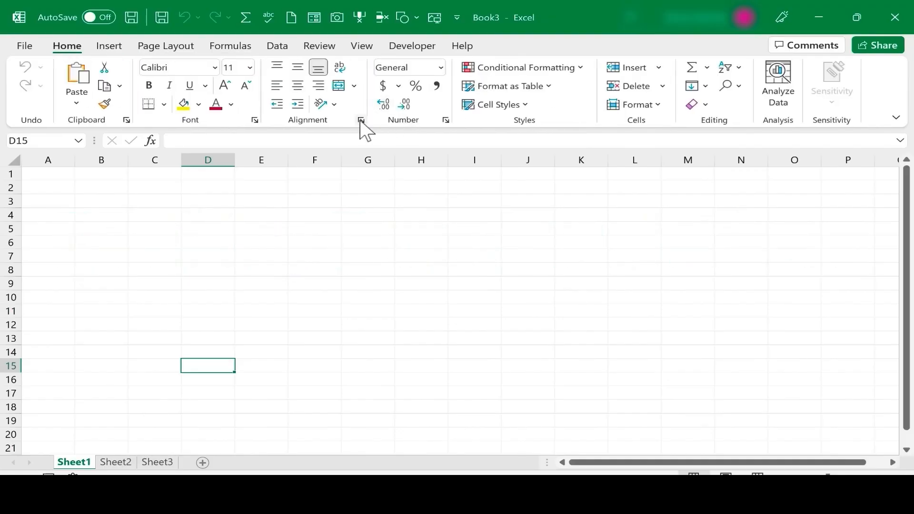
# Step: Open the full Format Cells settings, examine the border and fill options, and close them without changes
pyautogui.click(360, 120)
pyautogui.click(233, 79)
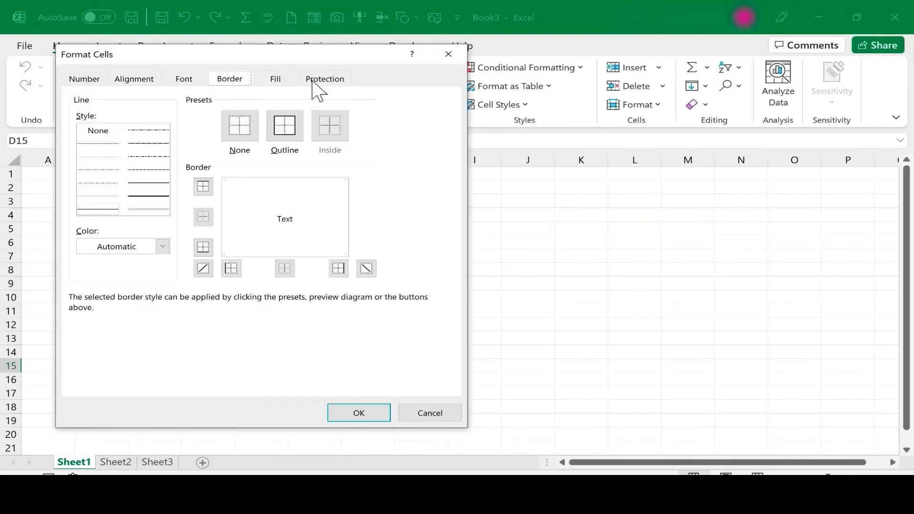
pyautogui.click(283, 79)
pyautogui.click(448, 55)
# Step: Show the Insert commands, scroll the worksheet vertically and horizontally, and try out the zoom control
pyautogui.click(112, 47)
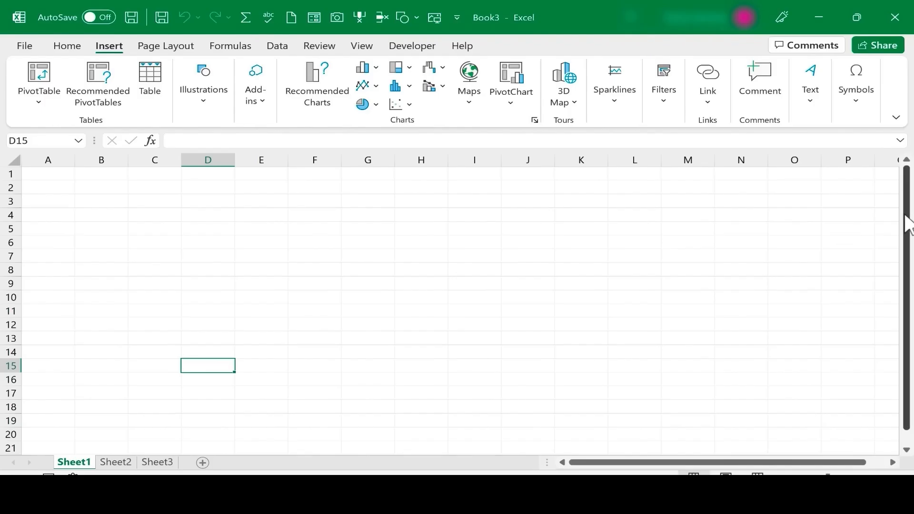
pyautogui.moveTo(907, 224); pyautogui.dragTo(906, 181)
pyautogui.scroll(-8, 788, 347)
pyautogui.scroll(2, 779, 350)
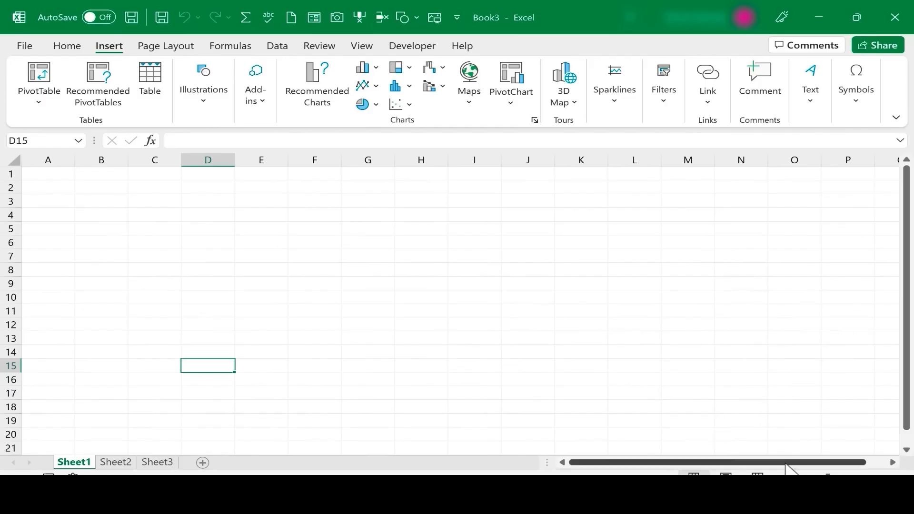
pyautogui.moveTo(786, 465); pyautogui.dragTo(644, 465)
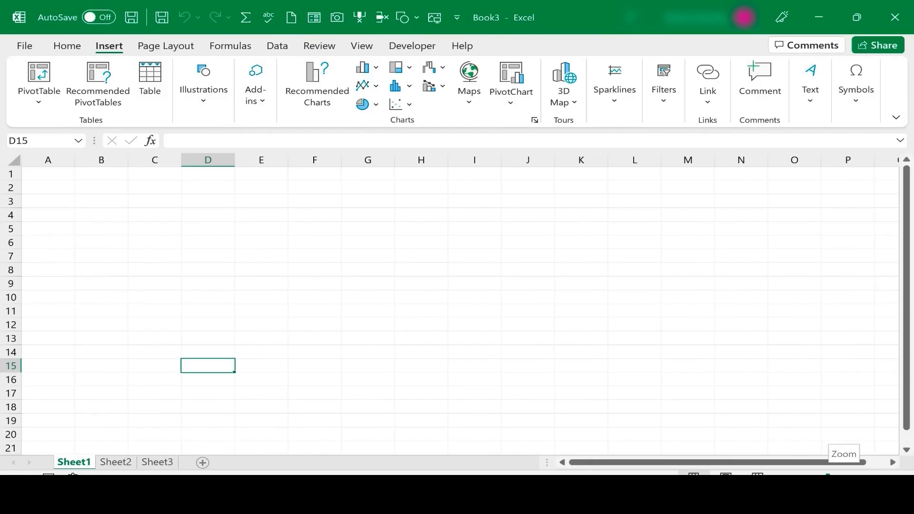
pyautogui.moveTo(828, 474)
pyautogui.mouseDown()
pyautogui.moveTo(842, 474)
pyautogui.moveTo(800, 473)
pyautogui.moveTo(843, 474)
pyautogui.moveTo(815, 475)
pyautogui.moveTo(828, 474)
pyautogui.mouseUp()
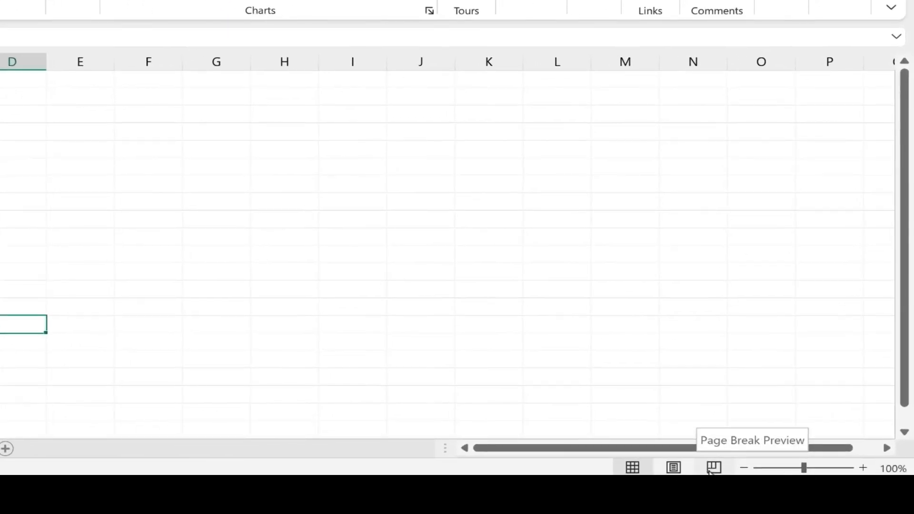
# Step: Switch the worksheet through the Page Break Preview and Page Layout views and return it to Normal view
pyautogui.click(712, 468)
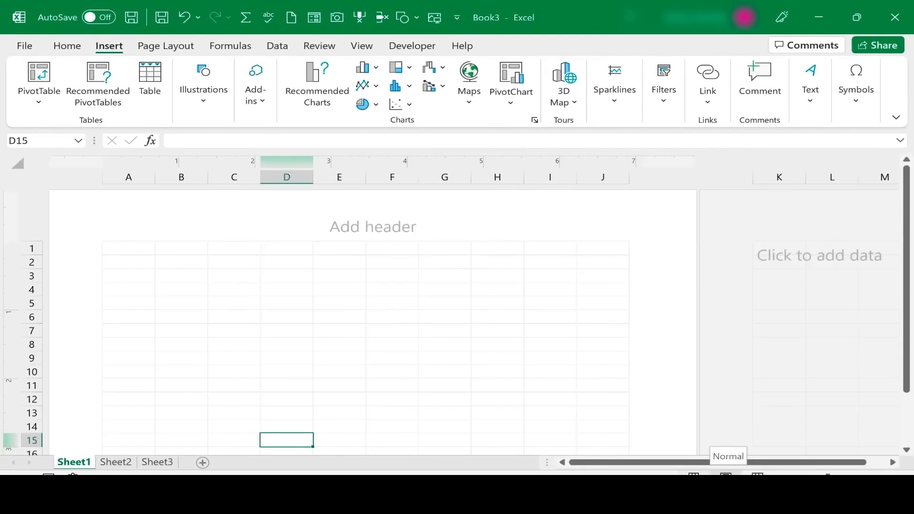
pyautogui.click(726, 475)
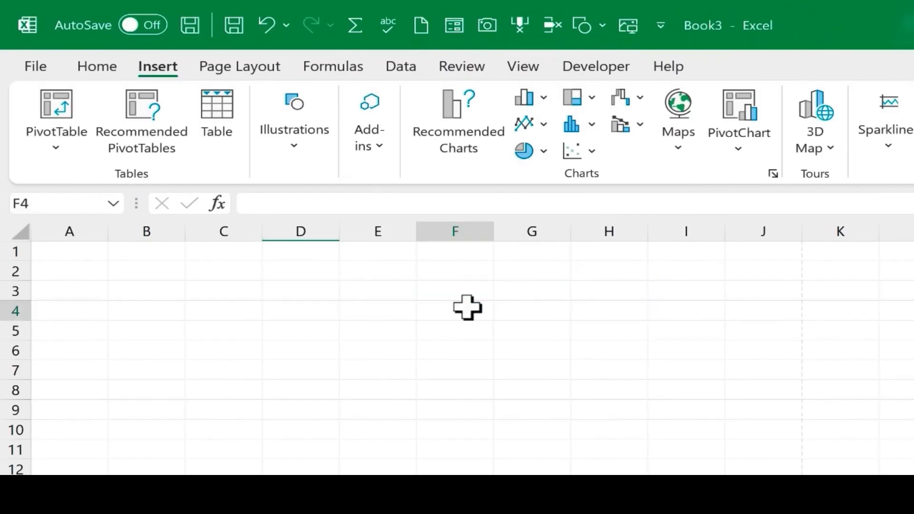
# Step: Select cells F4 and E3 to examine the Name Box, and activate the formula bar for cell E3
pyautogui.click(465, 309)
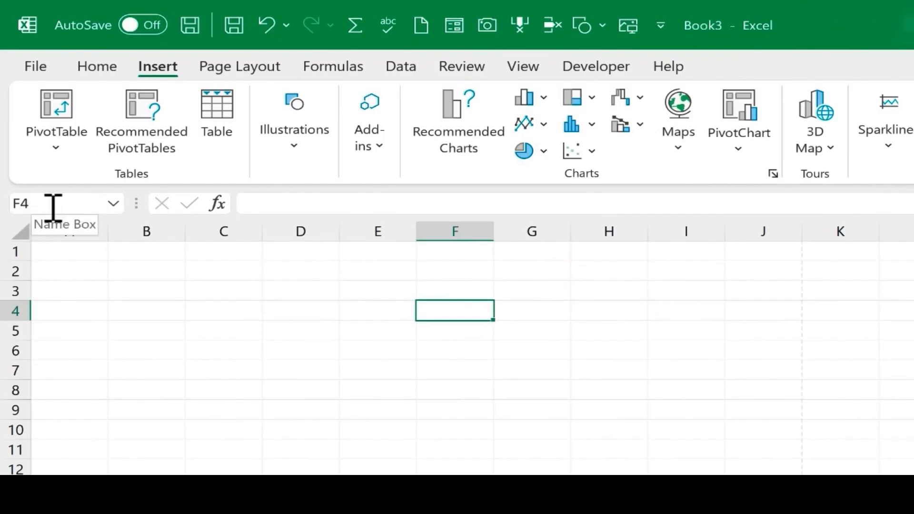
pyautogui.click(370, 290)
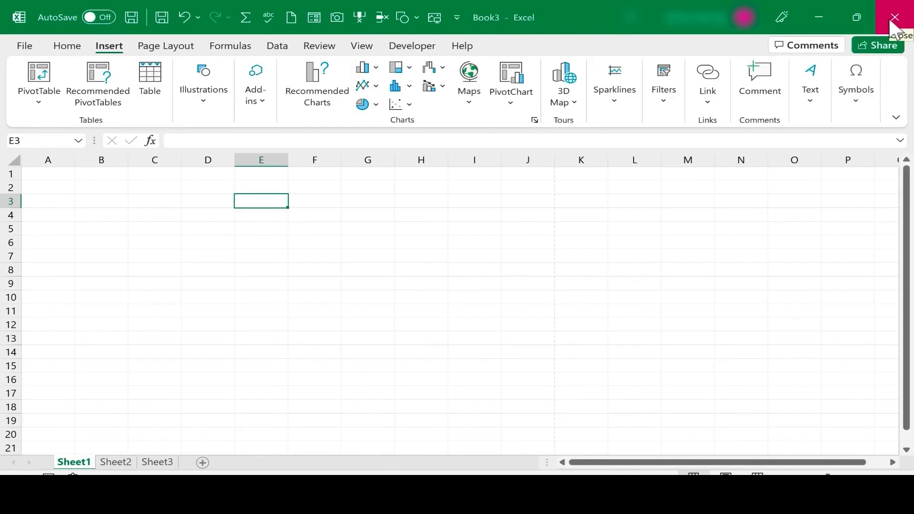
pyautogui.click(207, 141)
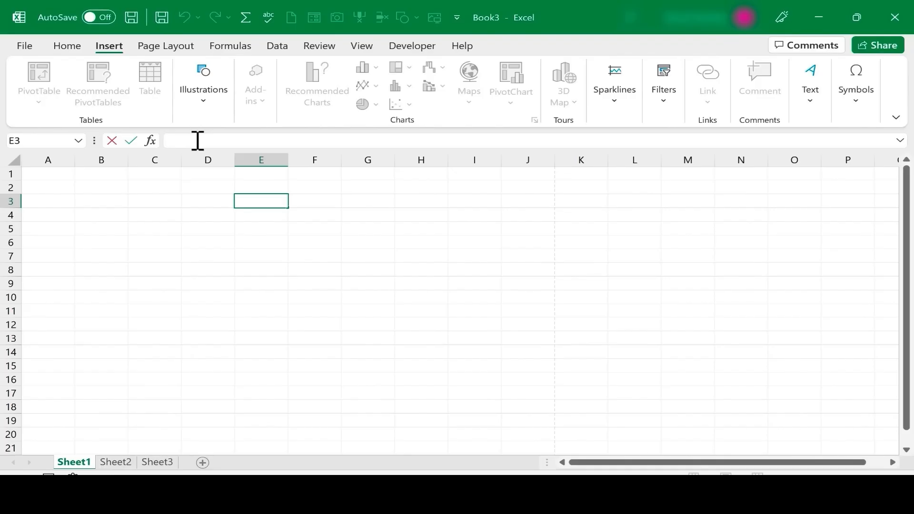
pyautogui.click(69, 45)
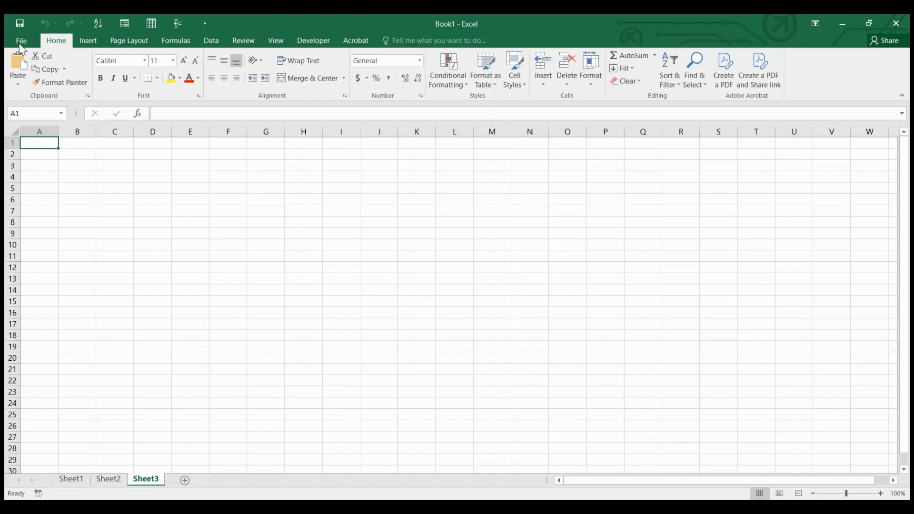
# Step: Start saving the workbook under a new name, choosing a recently used folder on This PC as the location
pyautogui.click(21, 41)
pyautogui.click(30, 146)
pyautogui.click(114, 139)
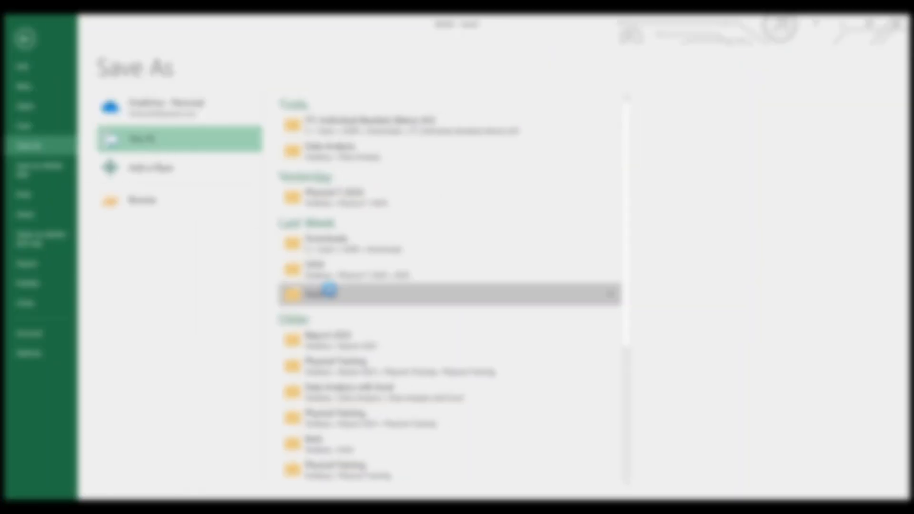
pyautogui.click(318, 291)
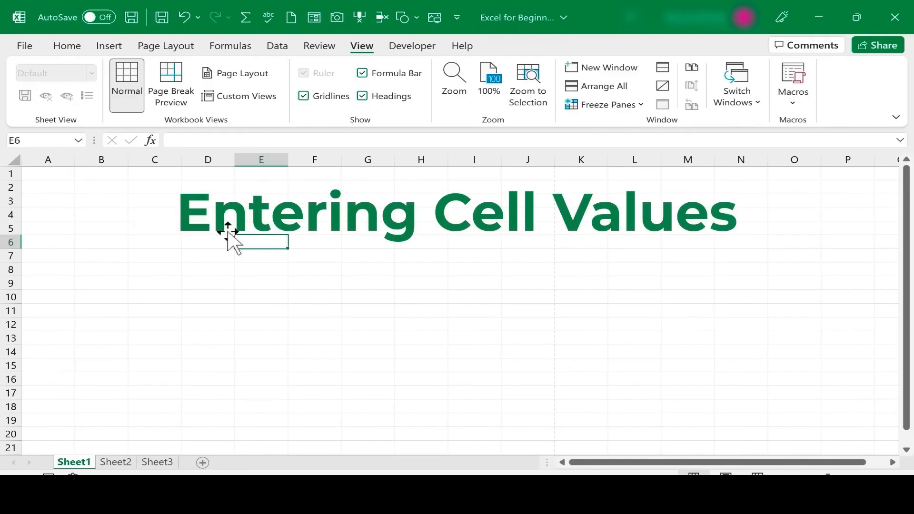
# Step: Enter the numbers 1, 2, 3 and 4 in cells A1 through A4
pyautogui.click(375, 298)
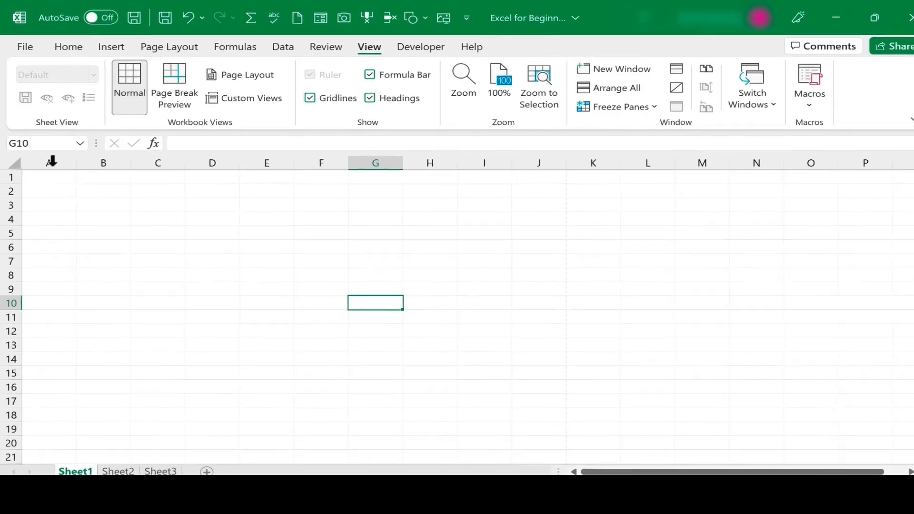
pyautogui.click(66, 227)
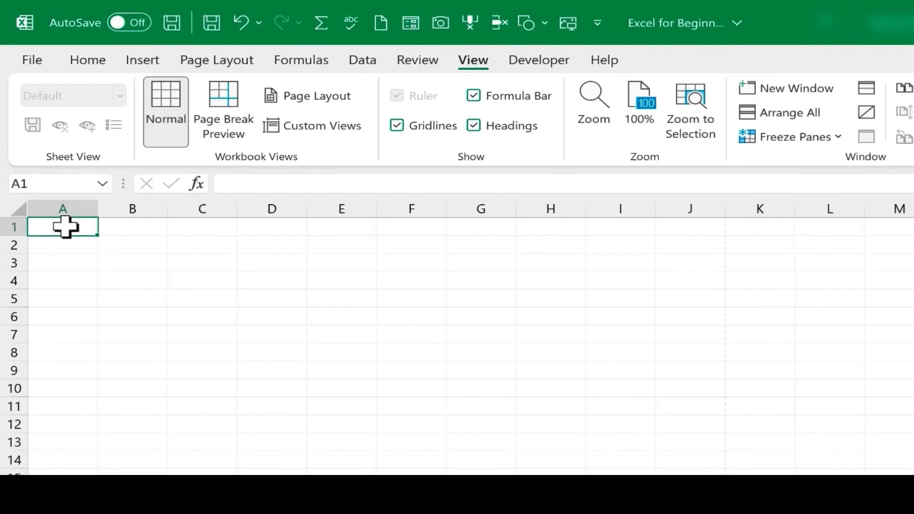
pyautogui.write('1')
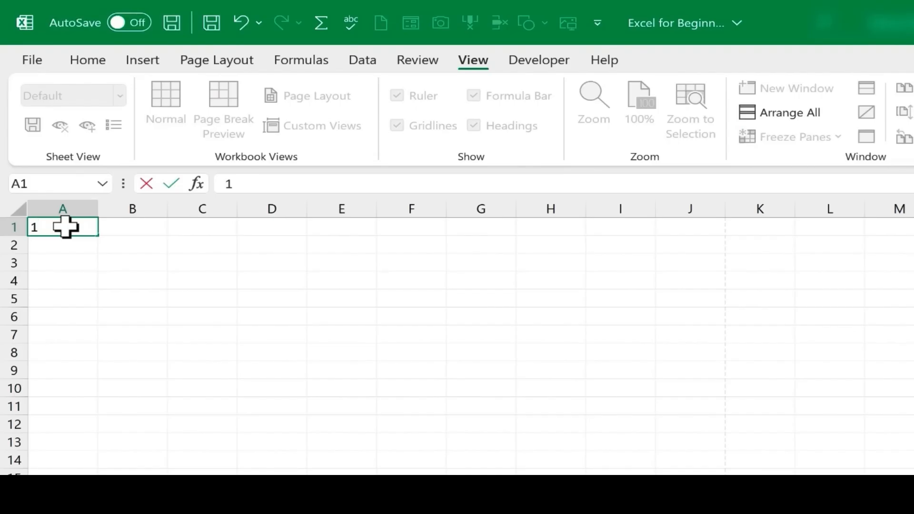
pyautogui.press('Return')
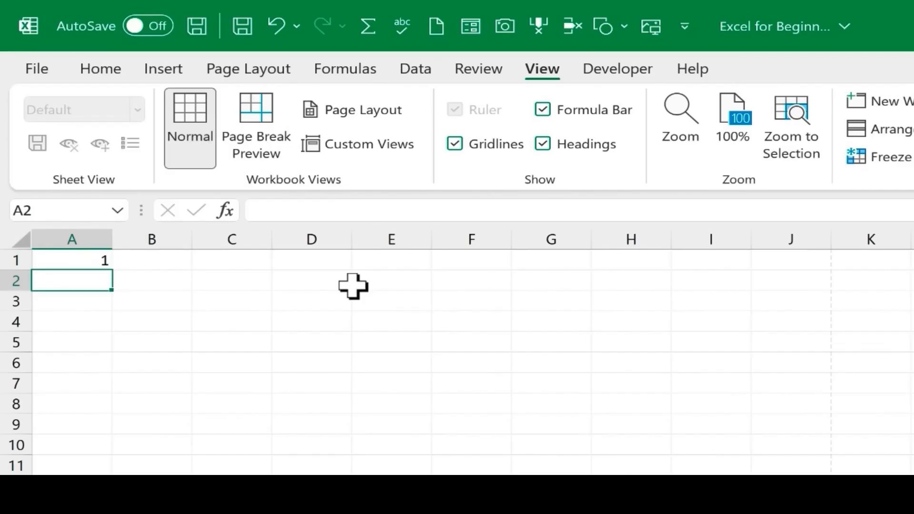
pyautogui.write('2')
pyautogui.press('Return')
pyautogui.write('3')
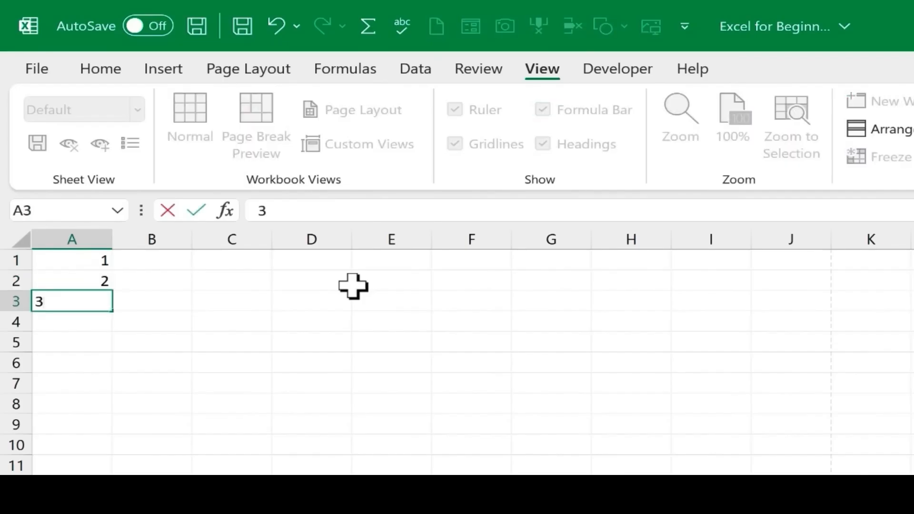
pyautogui.press('Return')
pyautogui.write('4')
pyautogui.press('Return')
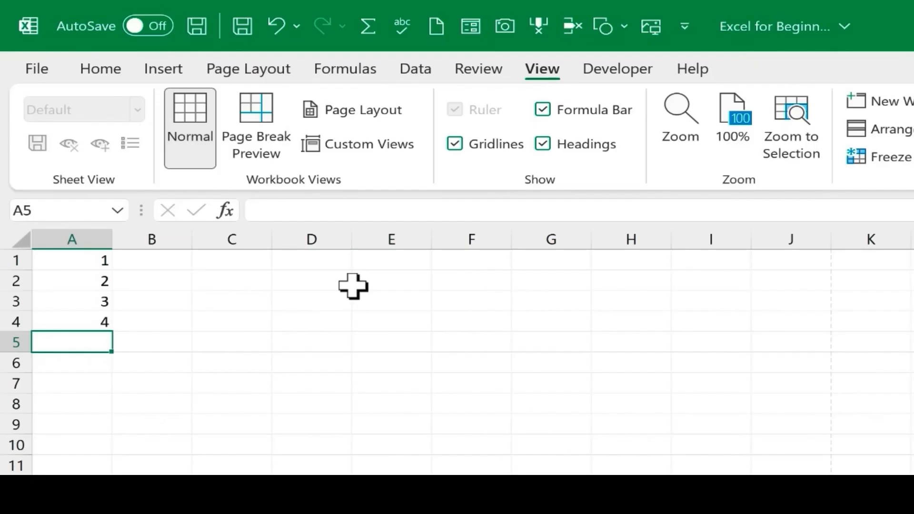
pyautogui.hotkey('ctrl', 'z')
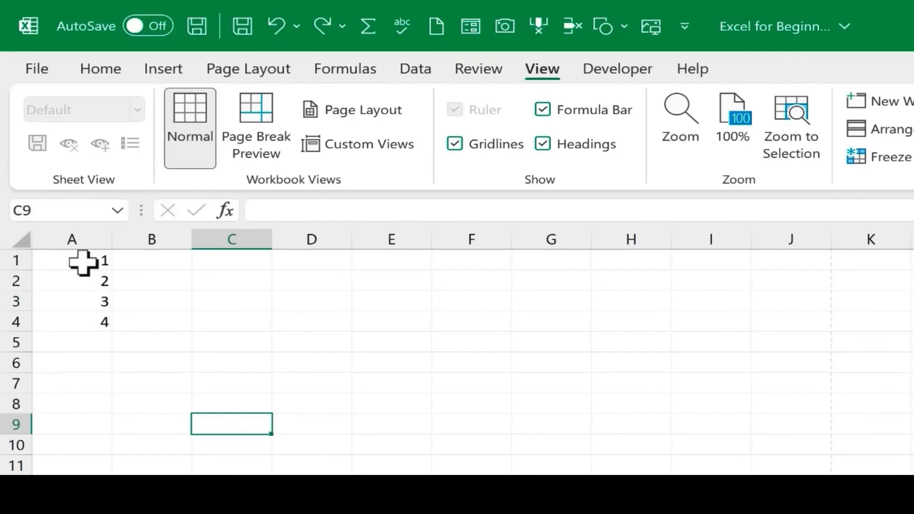
# Step: Select A1:A4 and extend the number series down column A past row 30 with AutoFill
pyautogui.moveTo(83, 261); pyautogui.dragTo(102, 304)
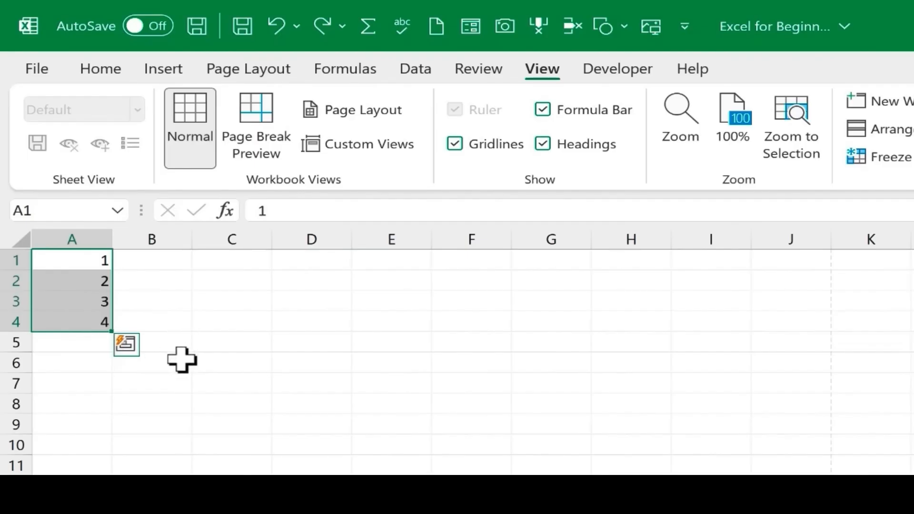
pyautogui.click(143, 321)
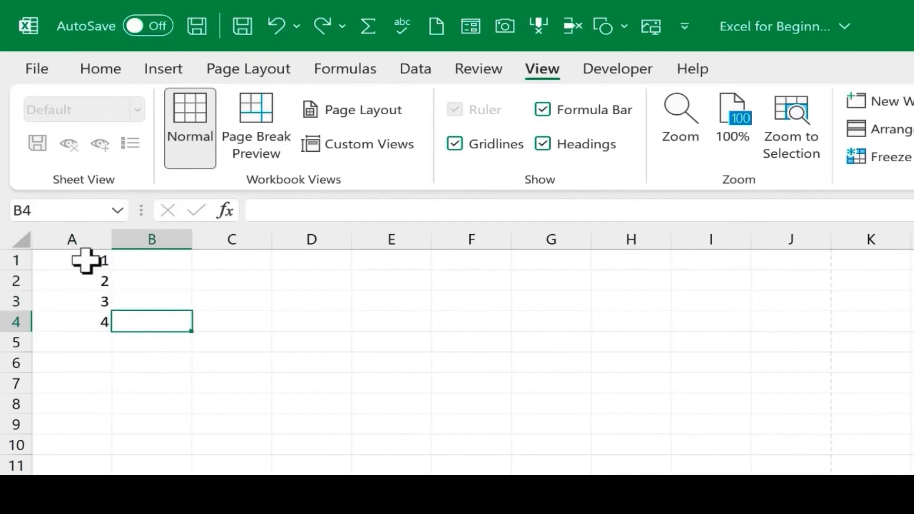
pyautogui.moveTo(85, 260); pyautogui.dragTo(90, 313)
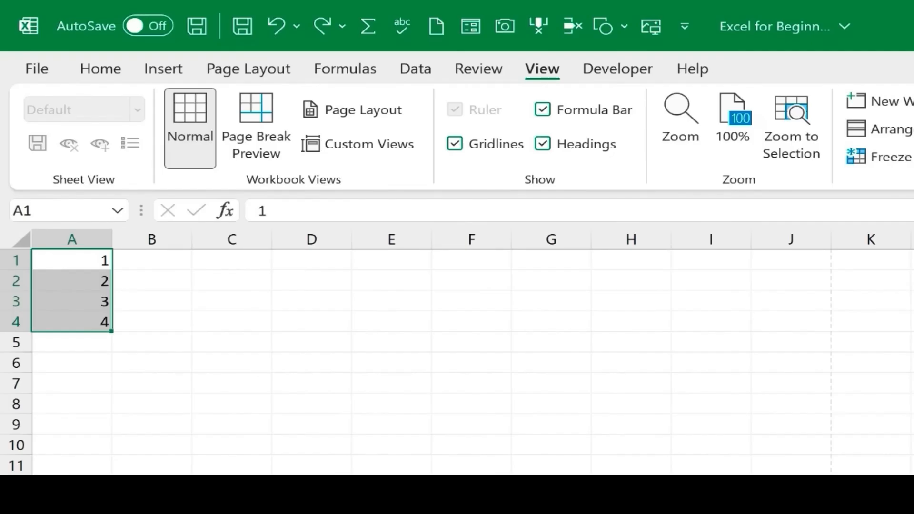
pyautogui.scroll(3, 457, 353)
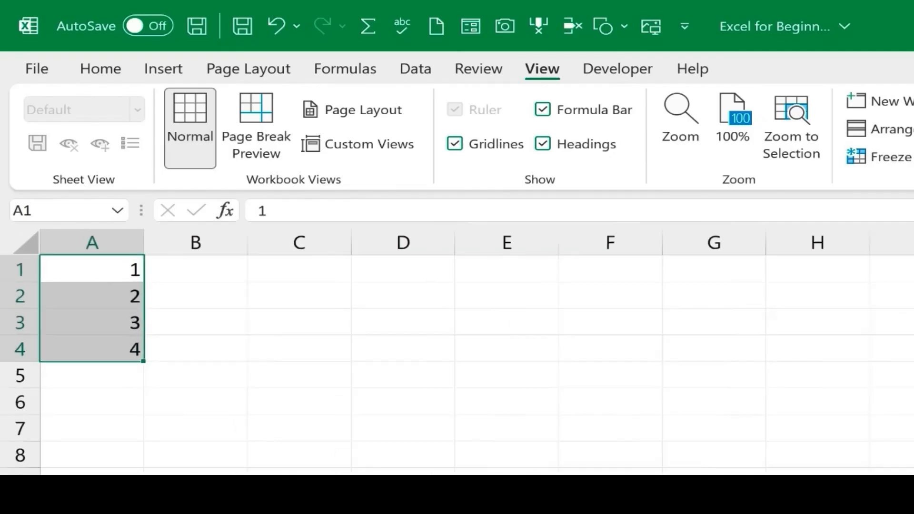
pyautogui.scroll(1, 184, 347)
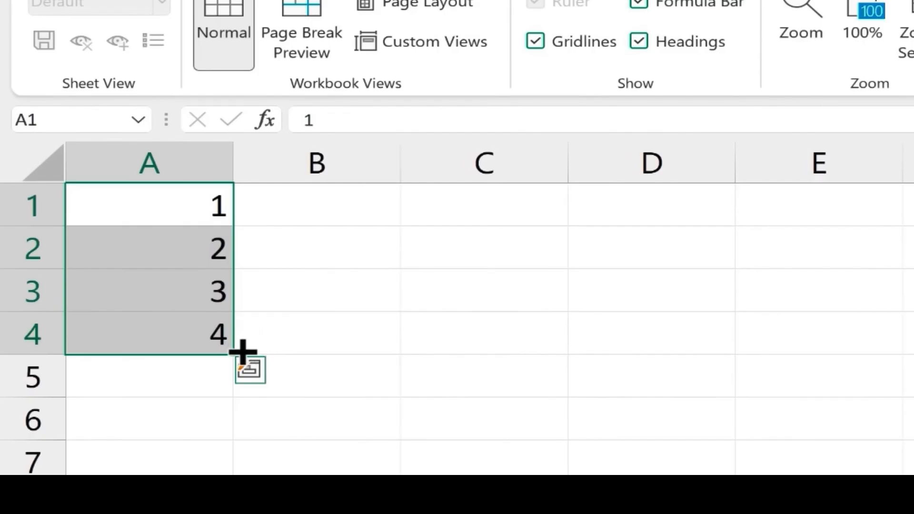
pyautogui.moveTo(242, 352); pyautogui.dragTo(253, 513)
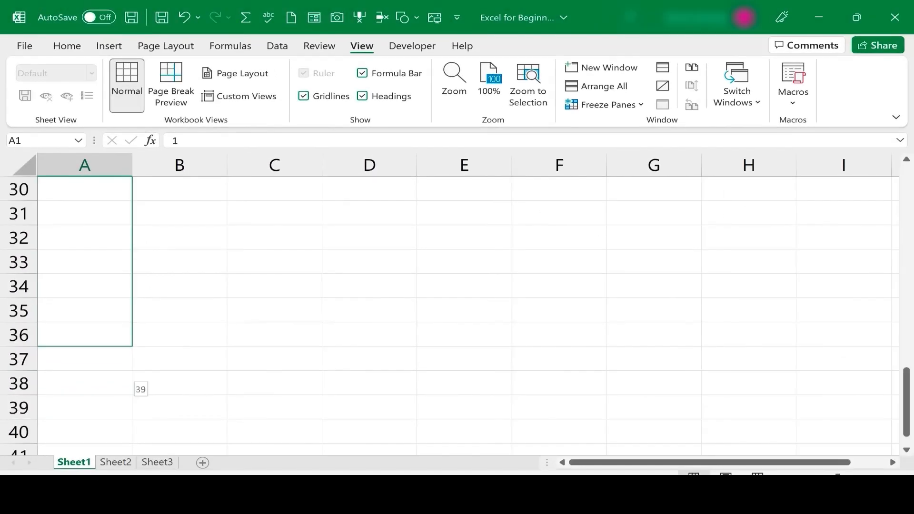
pyautogui.moveTo(138, 464); pyautogui.dragTo(131, 375)
pyautogui.scroll(20, 152, 354)
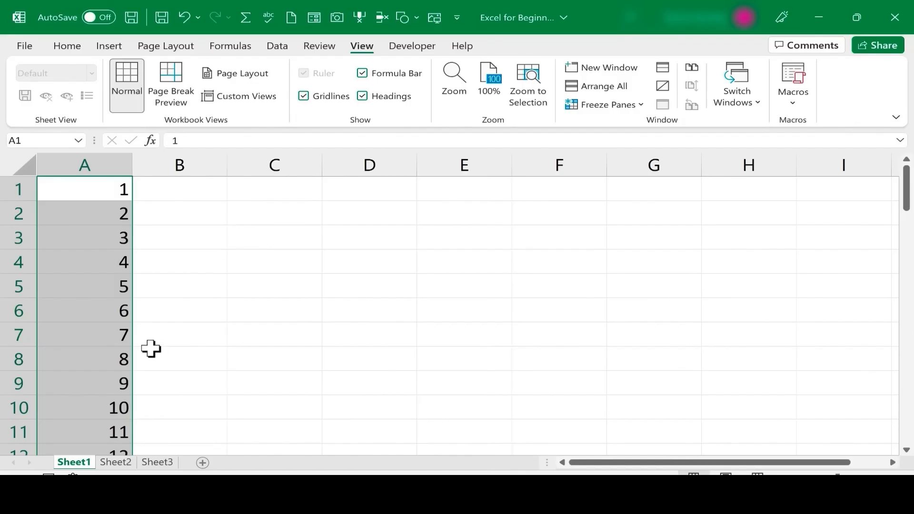
# Step: Enter first names in cells B1 through B3, beside the numbers 1 to 3
pyautogui.click(196, 187)
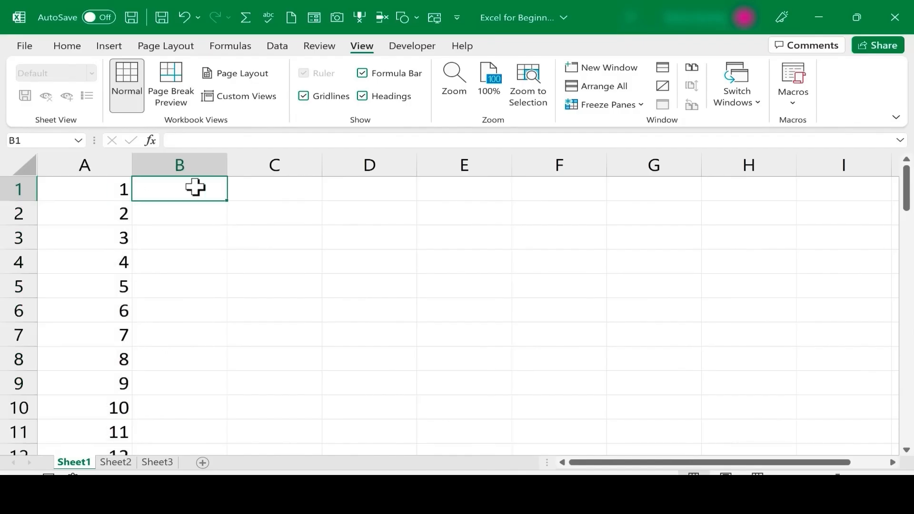
pyautogui.write('Julia')
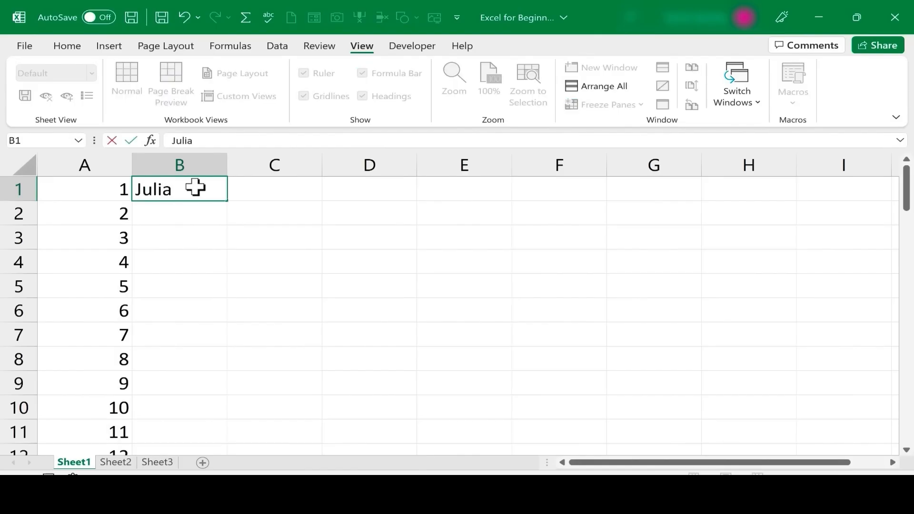
pyautogui.press('Return')
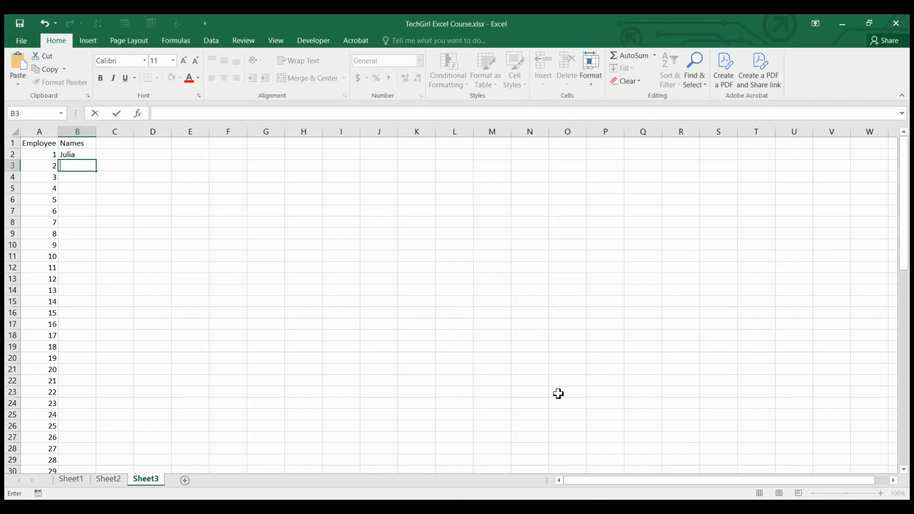
pyautogui.write('Mery')
pyautogui.press('Return')
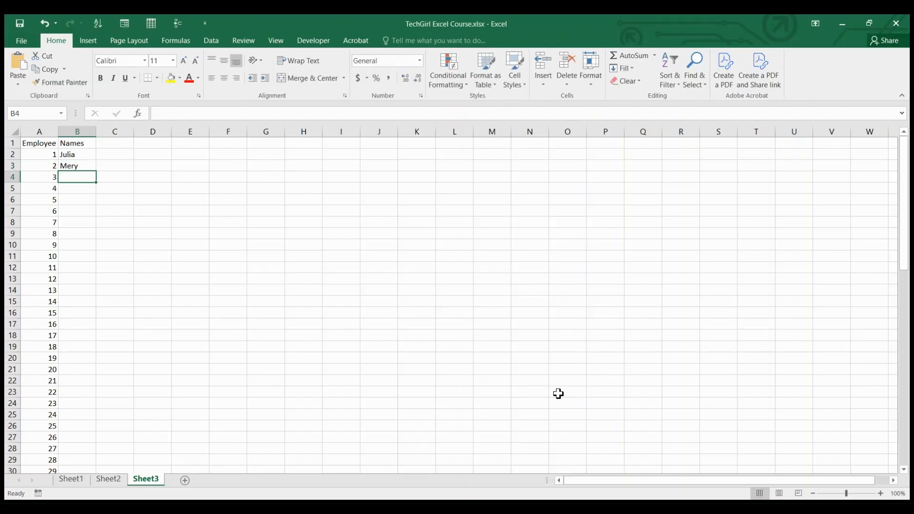
pyautogui.click(559, 393)
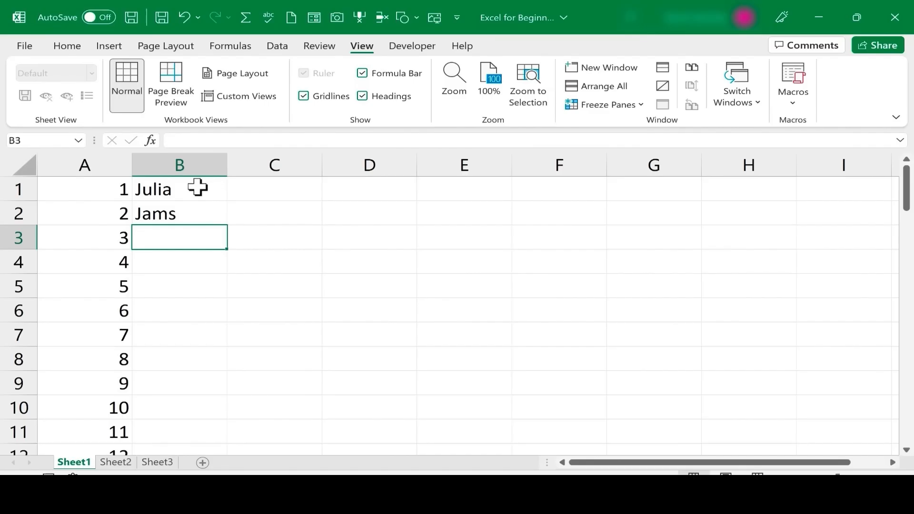
pyautogui.write('Amelia')
pyautogui.press('Return')
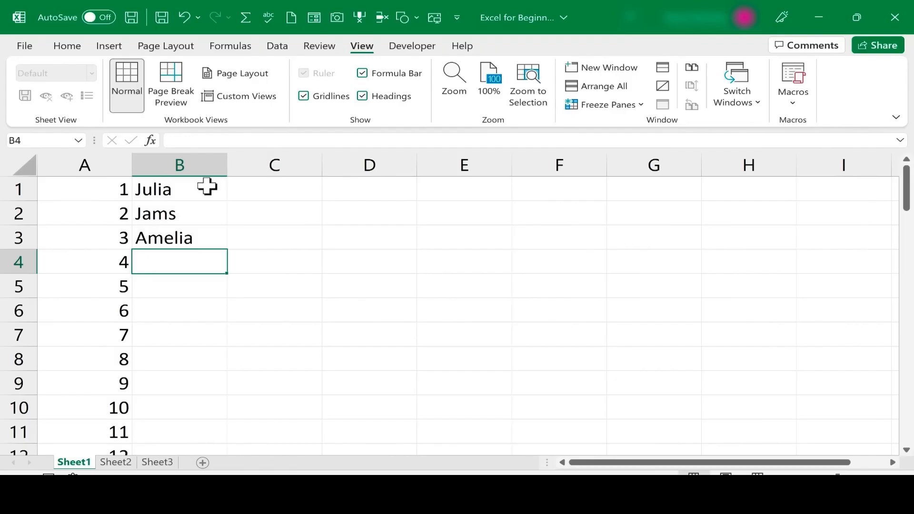
# Step: Select cell B2, enter its edit mode to place the cursor inside the name, and leave it for cell B3
pyautogui.click(194, 215)
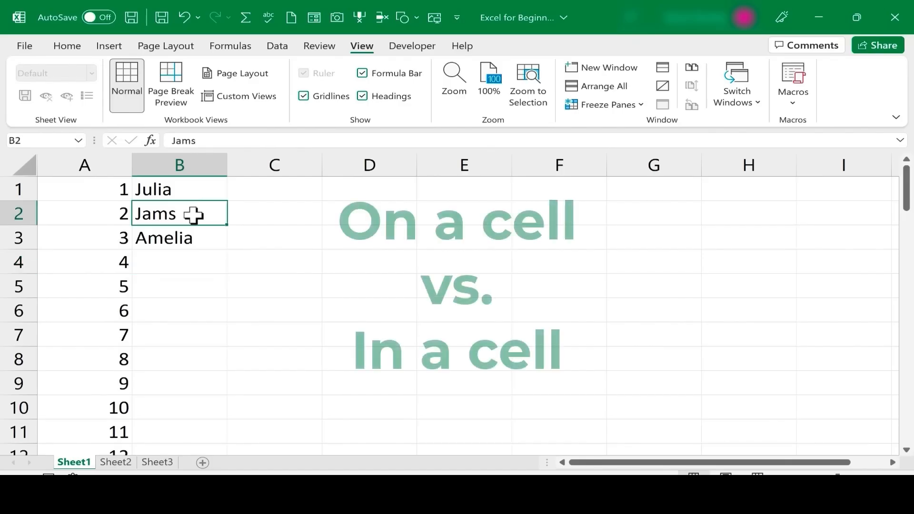
pyautogui.doubleClick(195, 216)
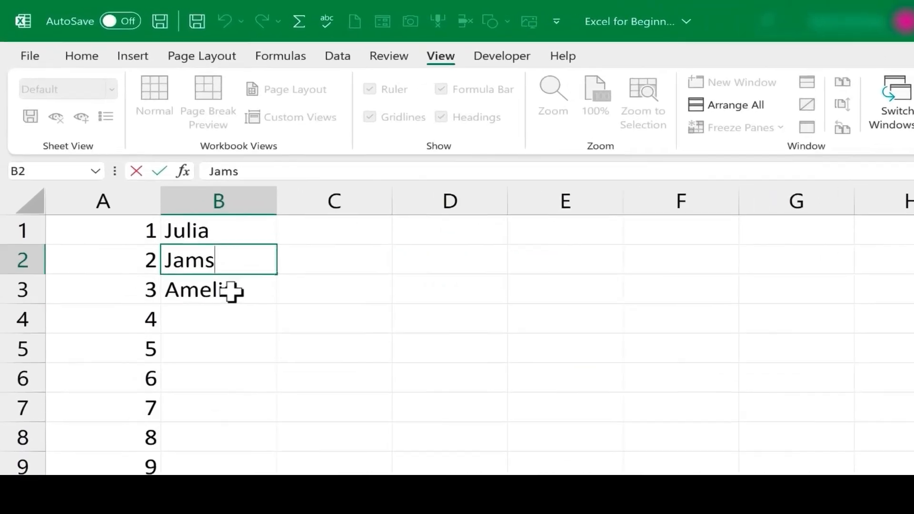
pyautogui.click(231, 291)
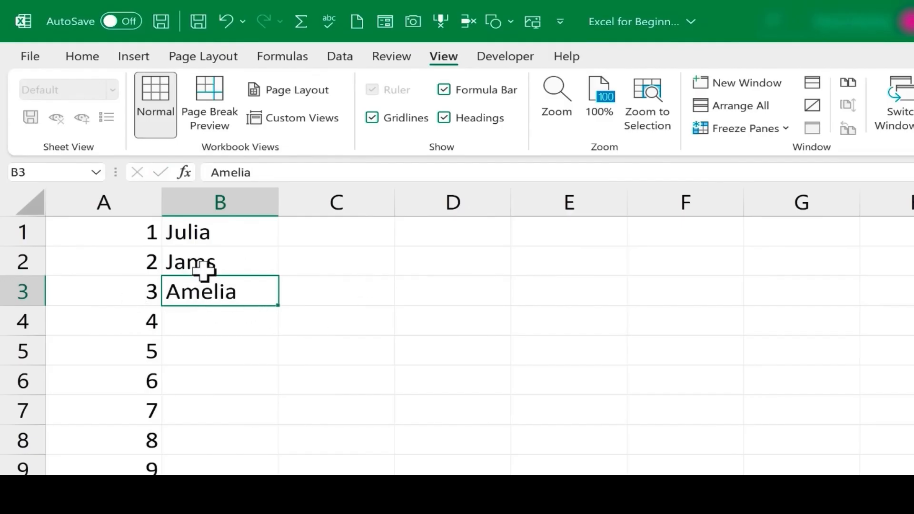
# Step: Try overwriting the name in cell B2 while the cell is only selected, and return to cell B3
pyautogui.click(222, 260)
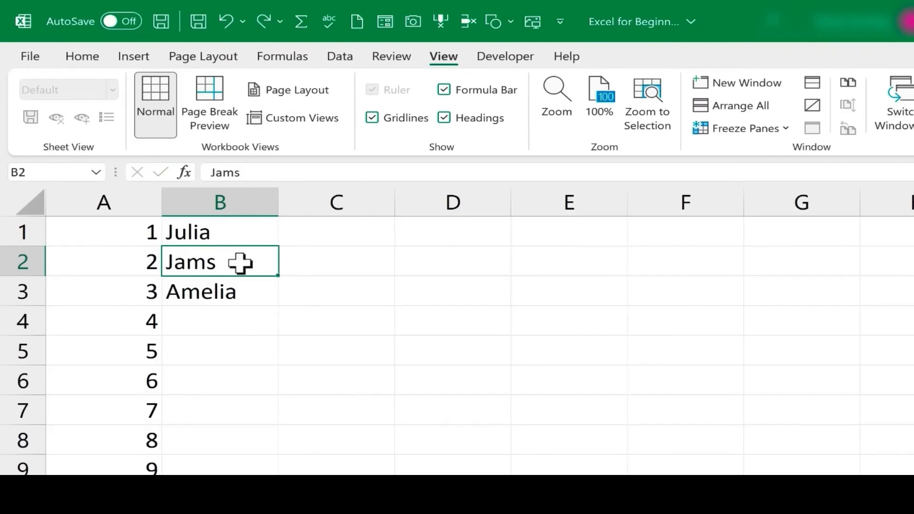
pyautogui.write('j')
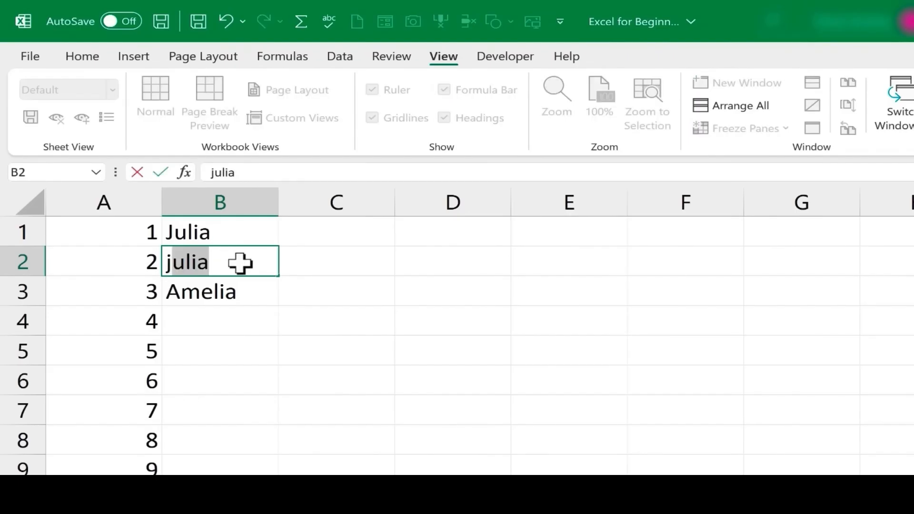
pyautogui.press('Escape')
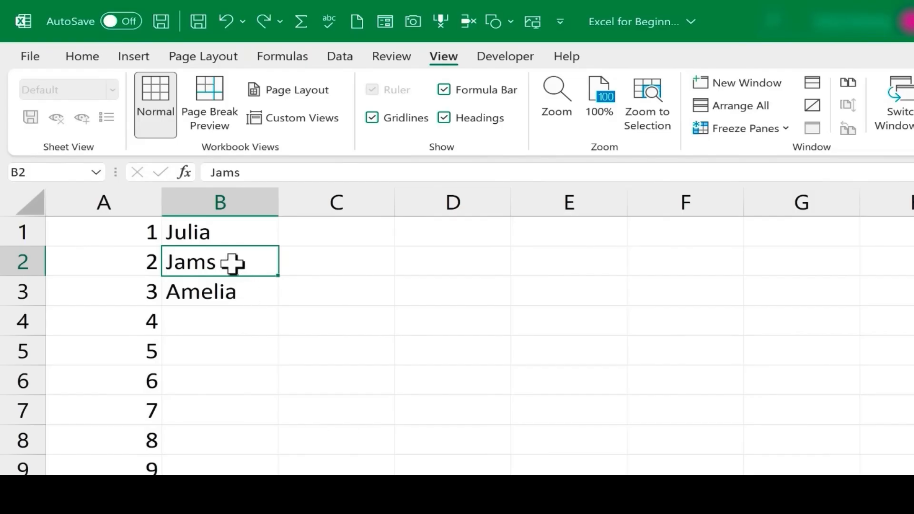
pyautogui.click(245, 295)
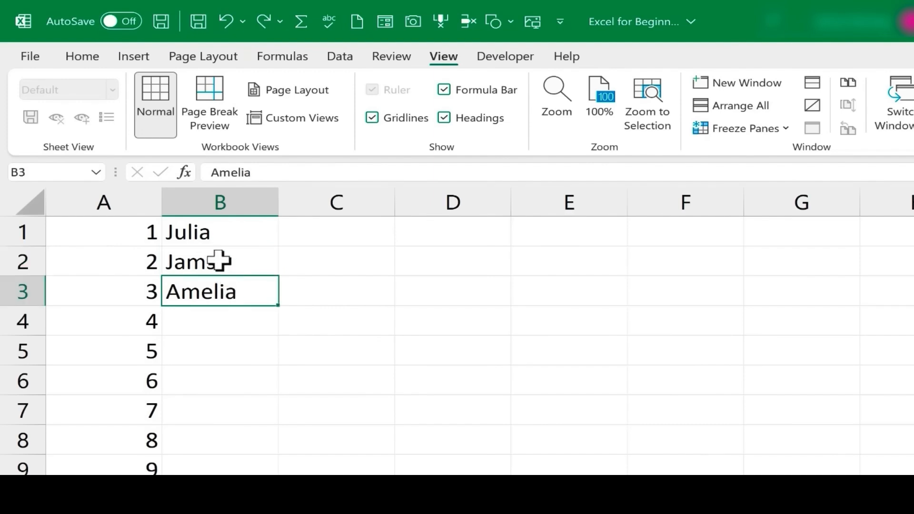
# Step: Correct the misspelled name in cell B2 by inserting the missing "e" before its last letter
pyautogui.click(217, 269)
pyautogui.click(219, 291)
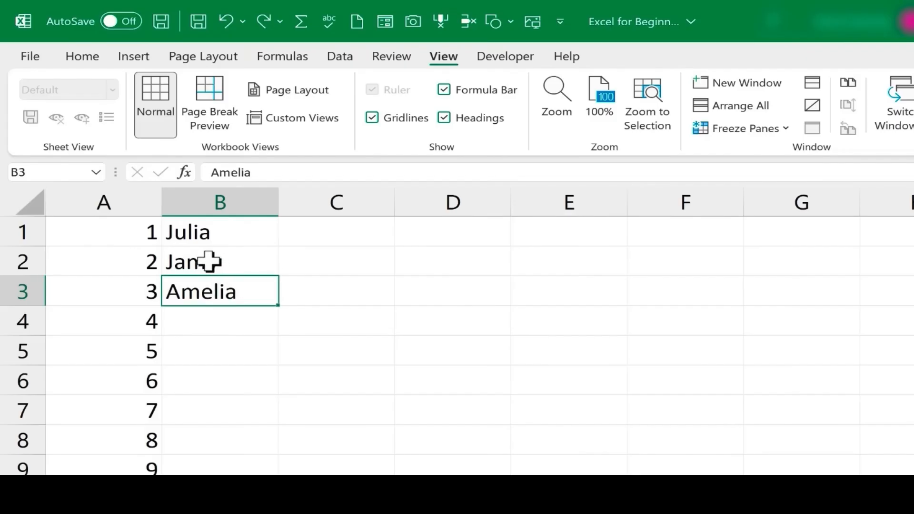
pyautogui.doubleClick(208, 262)
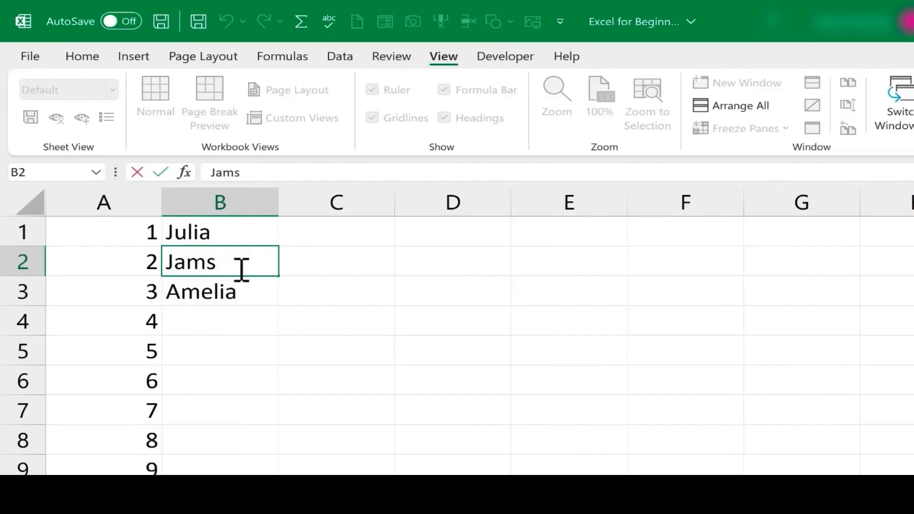
pyautogui.click(241, 270)
pyautogui.press('Left')
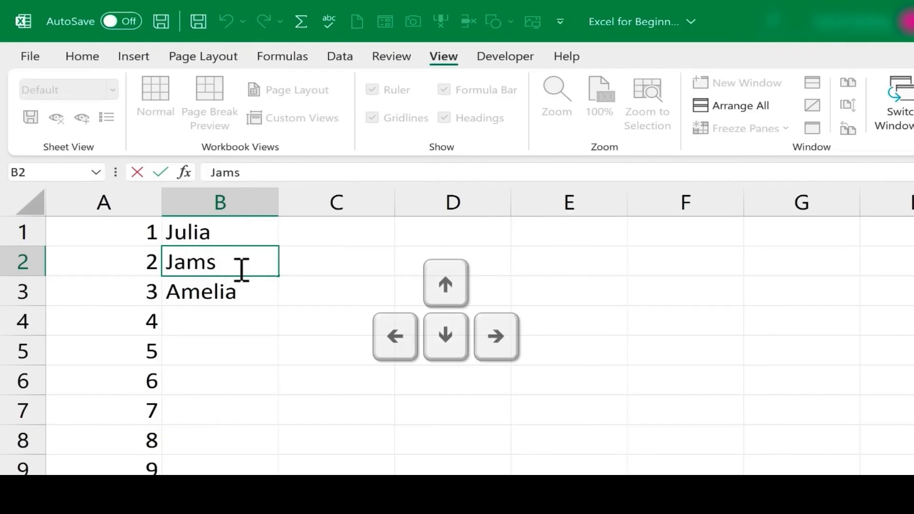
pyautogui.write('e')
pyautogui.press('Return')
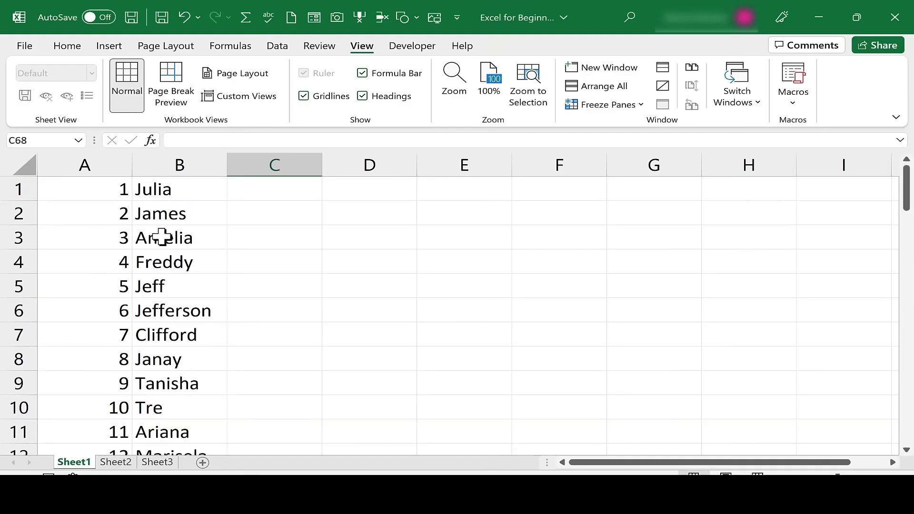
# Step: Select cell B1, move across to C1 and enter the value 15
pyautogui.click(178, 190)
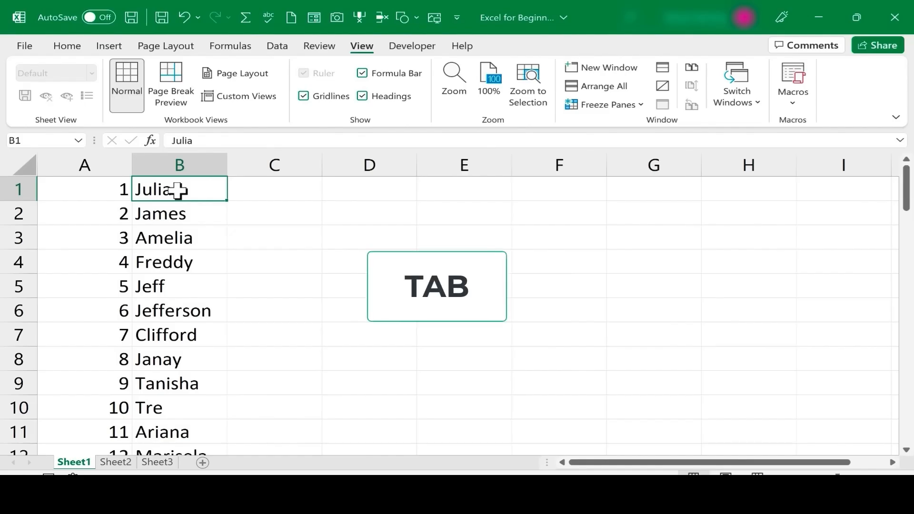
pyautogui.press('Tab')
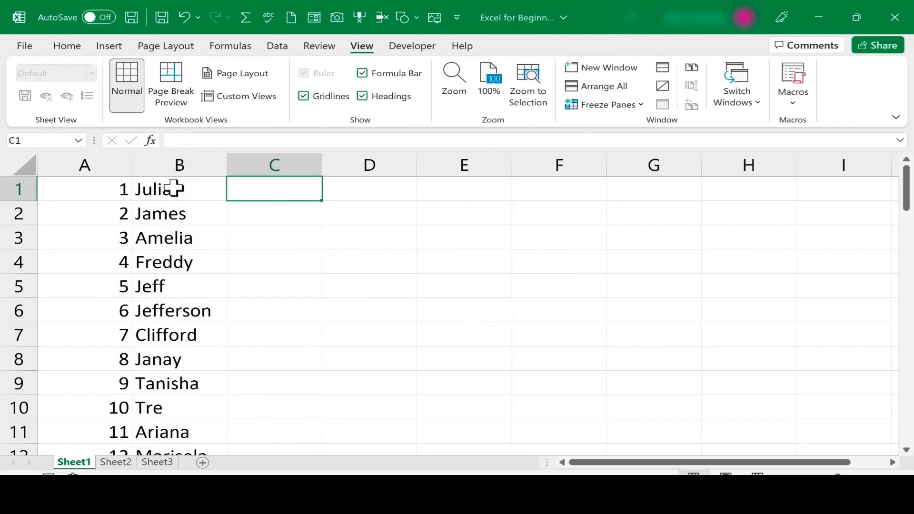
pyautogui.write('15')
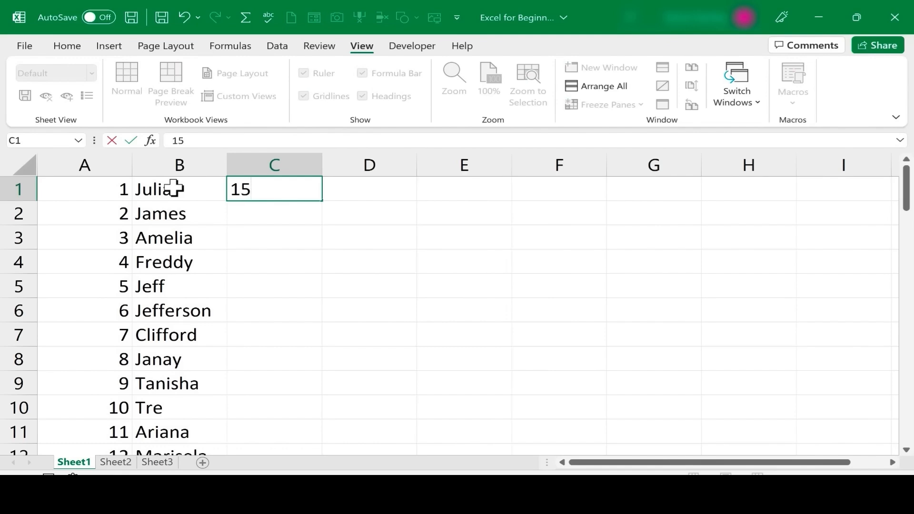
pyautogui.press('Return')
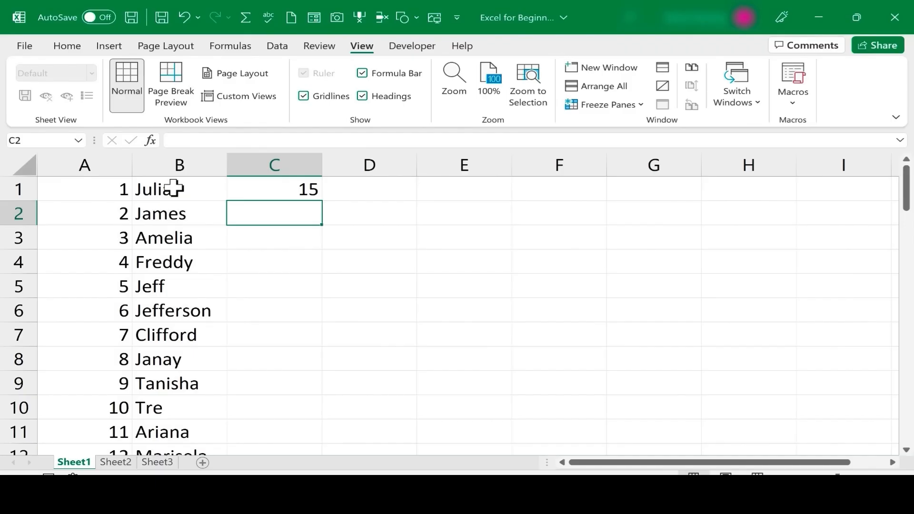
# Step: Move the active cell back from C2 to B2, down and up one row, and across to C2 and back
pyautogui.hotkey('shift', 'Tab')
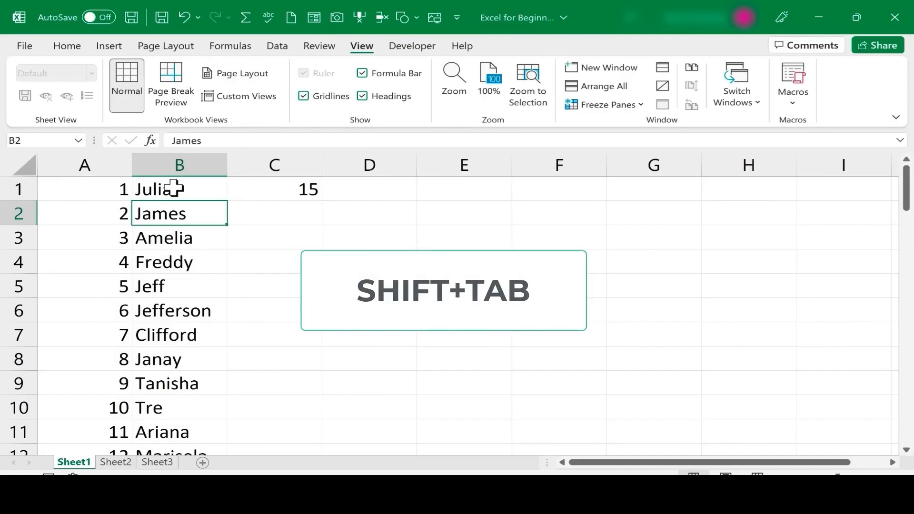
pyautogui.press('Return')
pyautogui.hotkey('shift', 'Return')
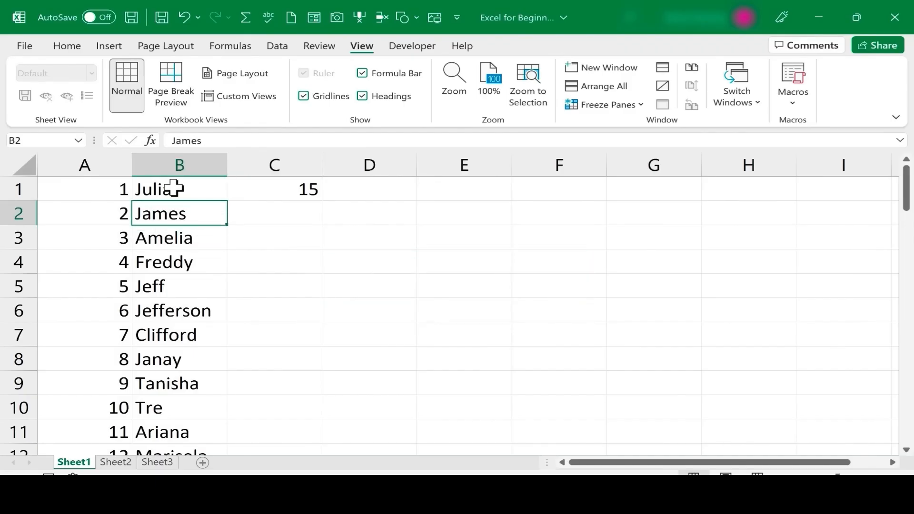
pyautogui.press('Tab')
pyautogui.hotkey('shift', 'Tab')
# Step: Enter the value 160 in cell D1 and move the selection to cell D4
pyautogui.click(174, 188)
pyautogui.click(281, 187)
pyautogui.click(336, 186)
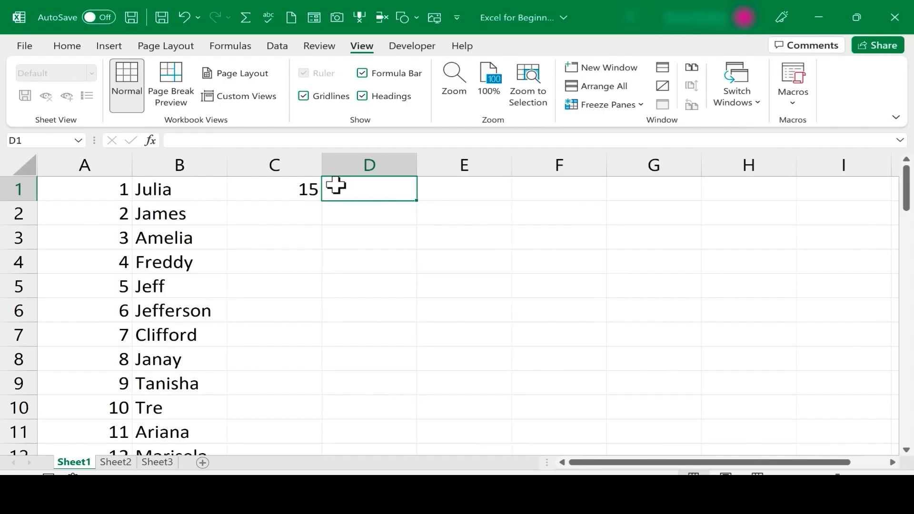
pyautogui.write('160')
pyautogui.press('Tab')
pyautogui.click(347, 259)
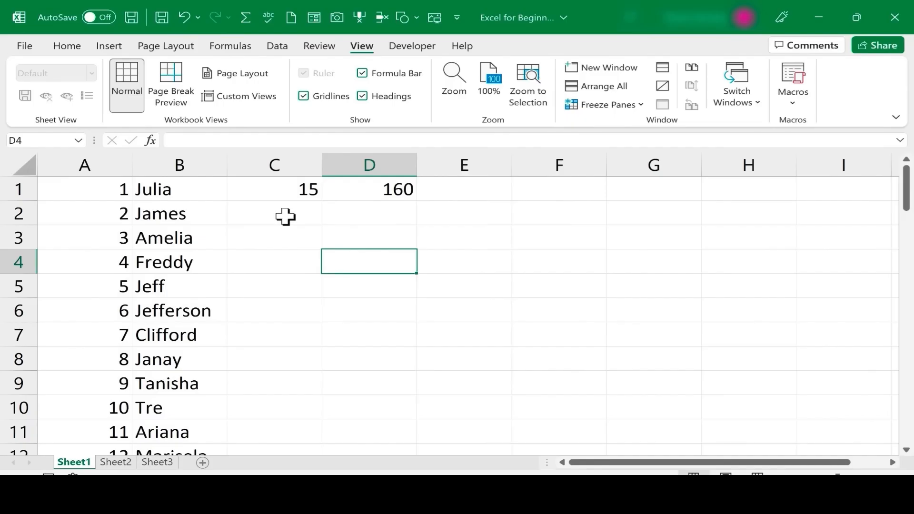
# Step: Enter edit mode in cell B2 to place the cursor inside the name, and leave it for cell C2
pyautogui.click(264, 203)
pyautogui.click(170, 210)
pyautogui.doubleClick(171, 210)
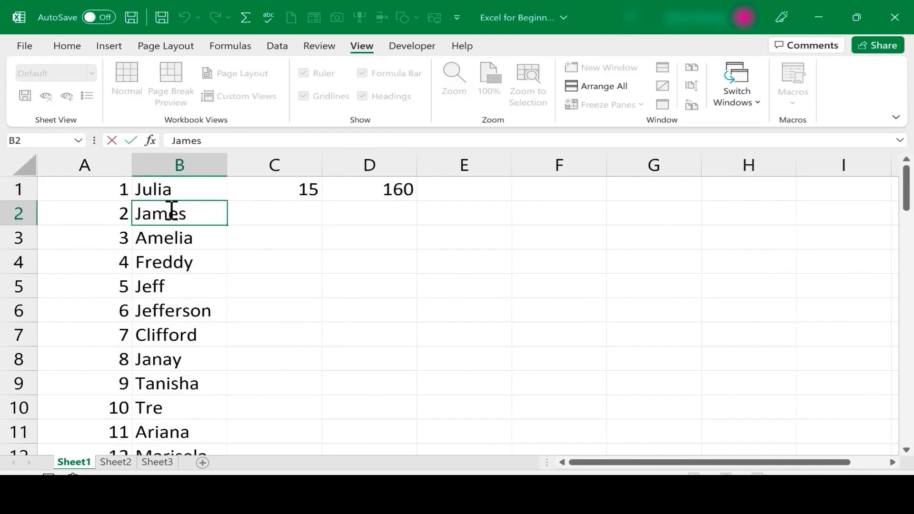
pyautogui.click(272, 207)
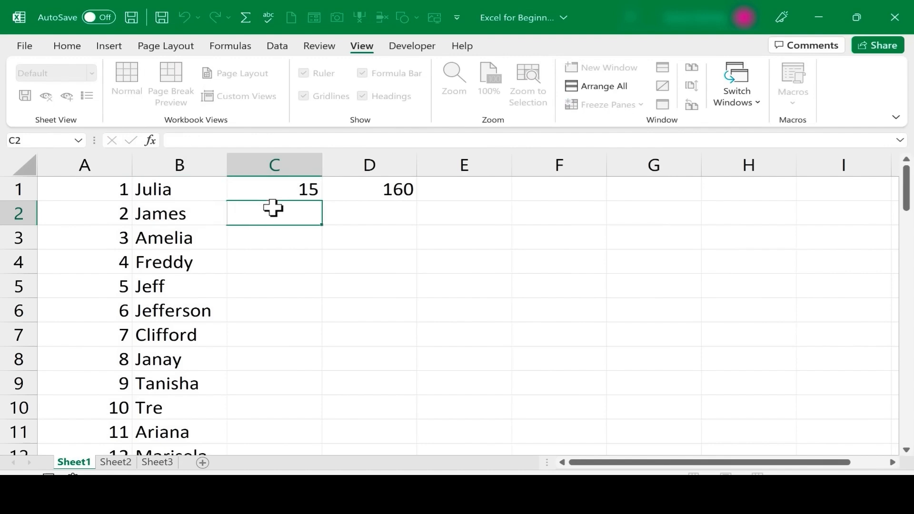
# Step: Copy the value in cell C1 after briefly selecting the names in B1:B6
pyautogui.click(302, 189)
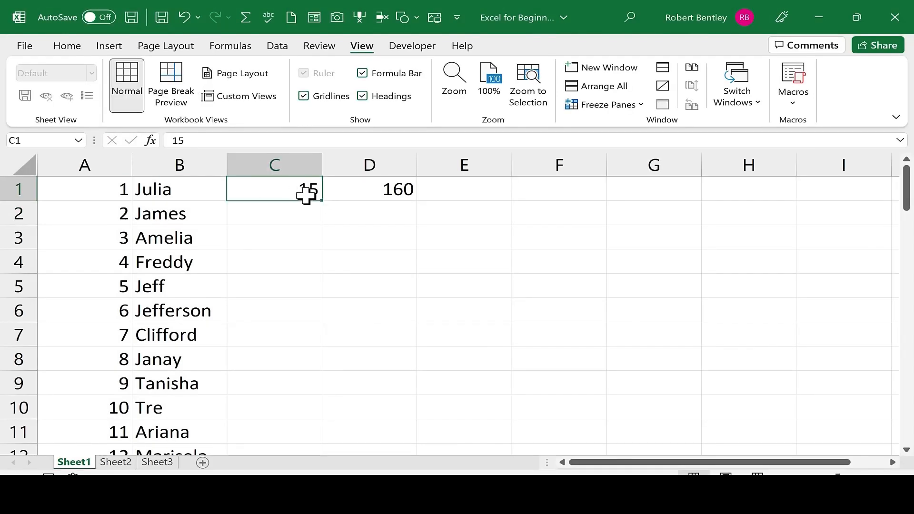
pyautogui.moveTo(178, 186); pyautogui.dragTo(190, 302)
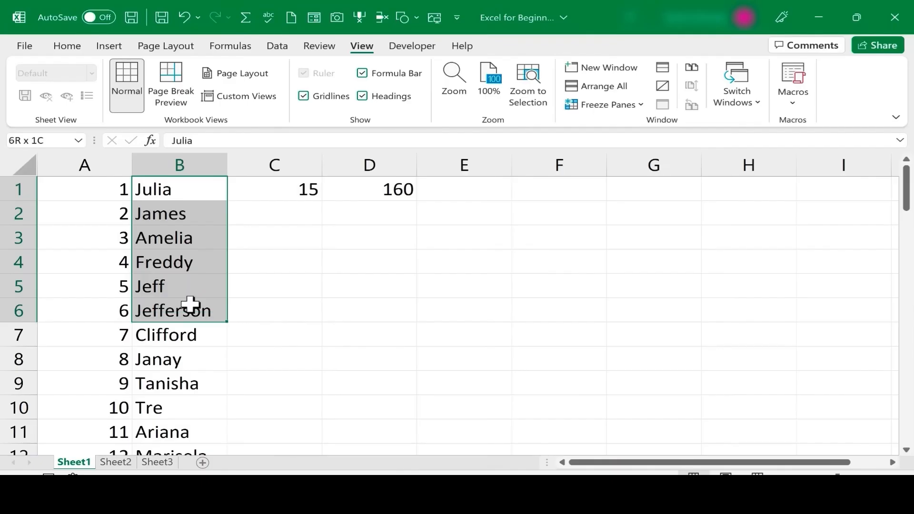
pyautogui.click(289, 191)
pyautogui.hotkey('ctrl', 'c')
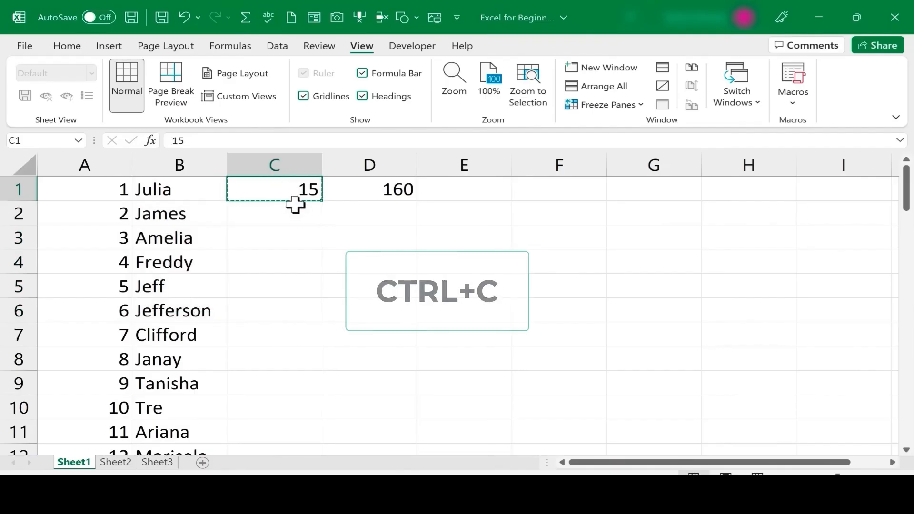
pyautogui.click(69, 47)
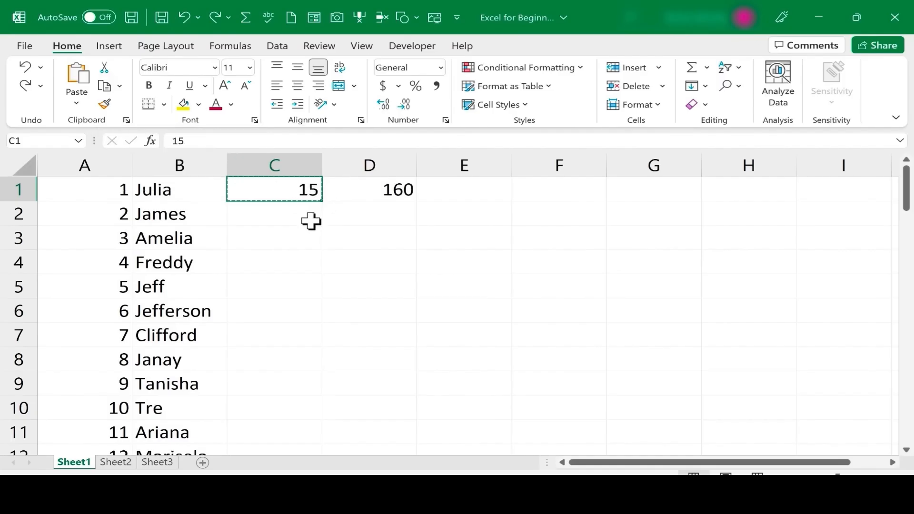
pyautogui.rightClick(306, 190)
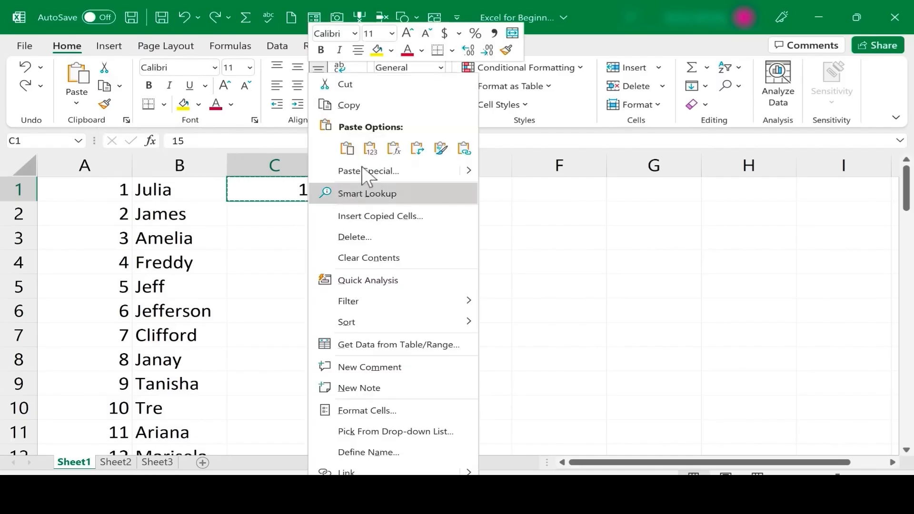
pyautogui.click(306, 190)
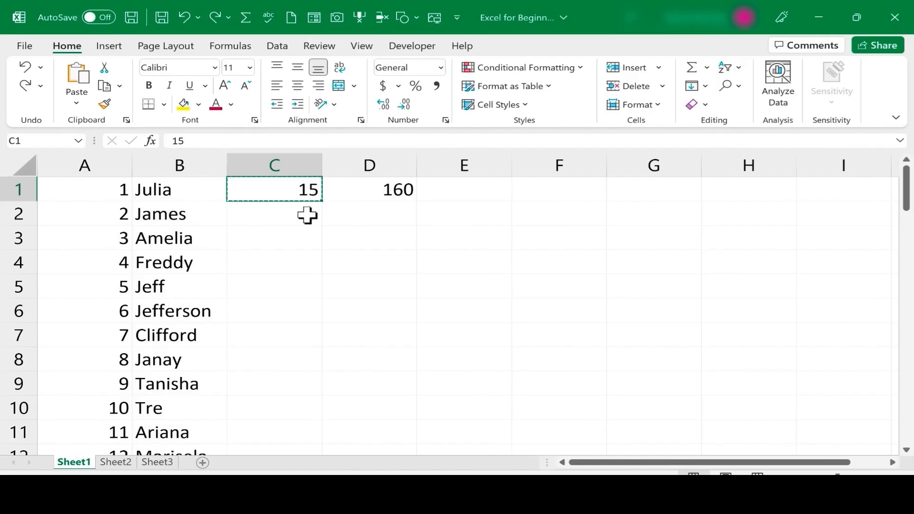
# Step: Paste the copied 15 one cell at a time into C2, C3, C4 and C5
pyautogui.click(307, 215)
pyautogui.hotkey('ctrl', 'v')
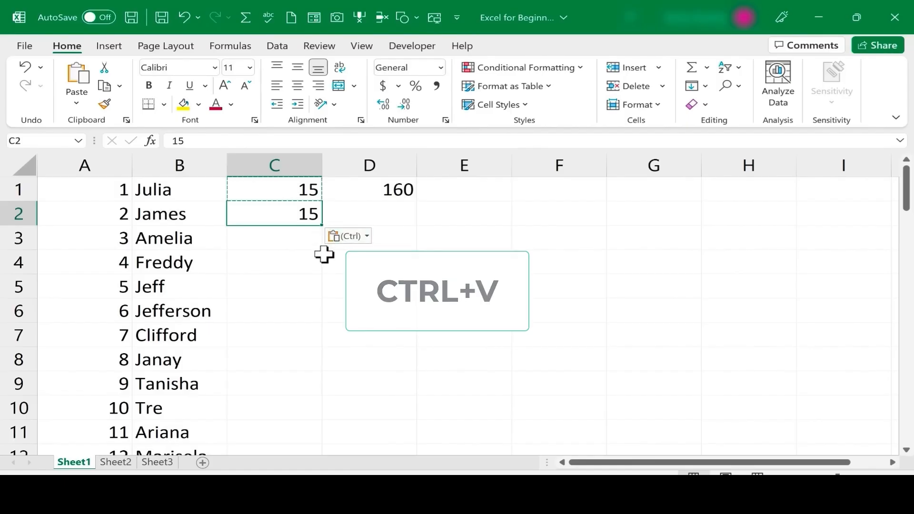
pyautogui.click(287, 241)
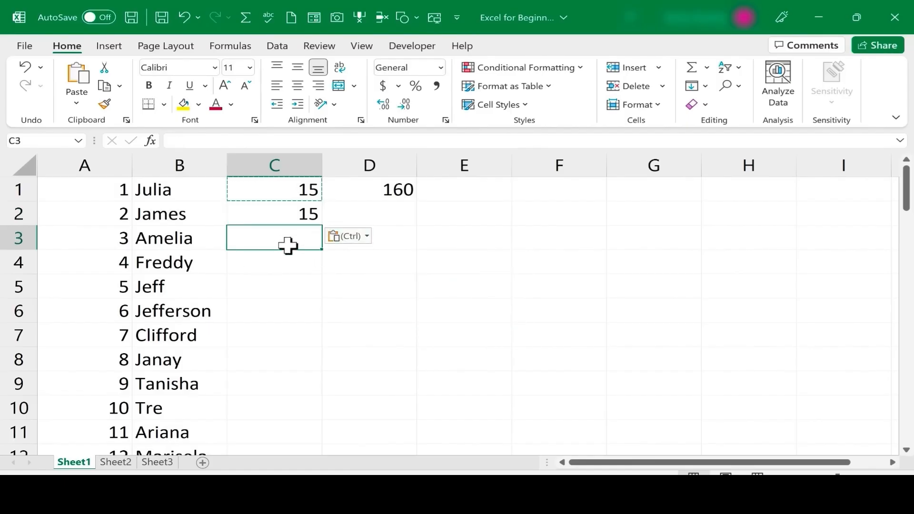
pyautogui.hotkey('ctrl', 'v')
pyautogui.click(294, 255)
pyautogui.hotkey('ctrl', 'v')
pyautogui.click(299, 289)
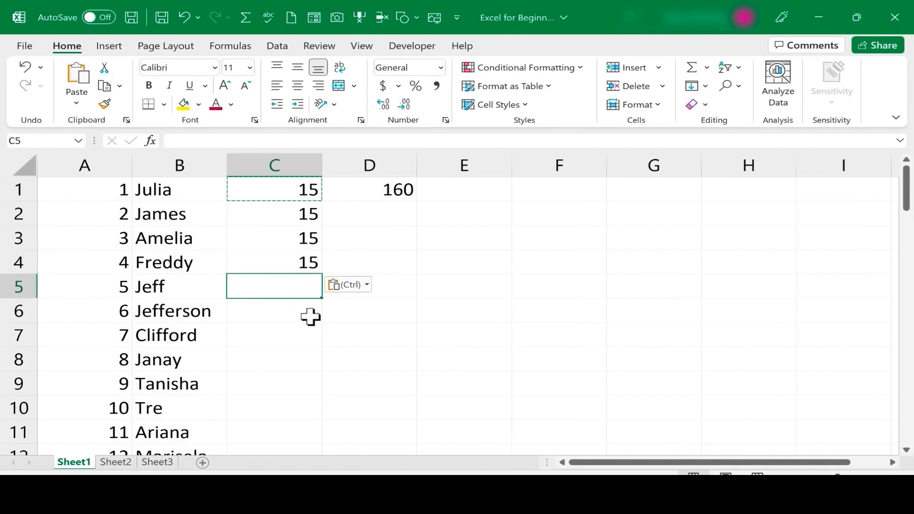
pyautogui.hotkey('ctrl', 'v')
pyautogui.click(300, 331)
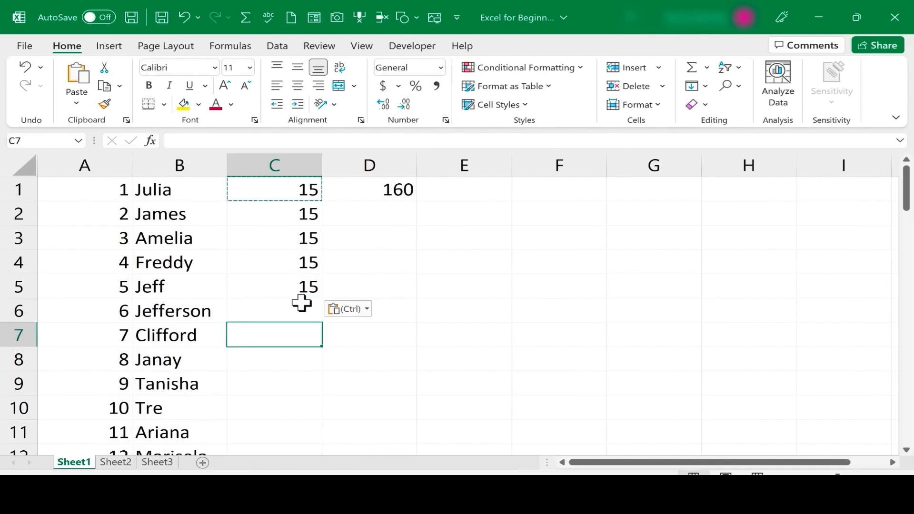
# Step: Fill the 15 in cell C5 down column C to row 70 with AutoFill, and deselect the filled range
pyautogui.click(302, 288)
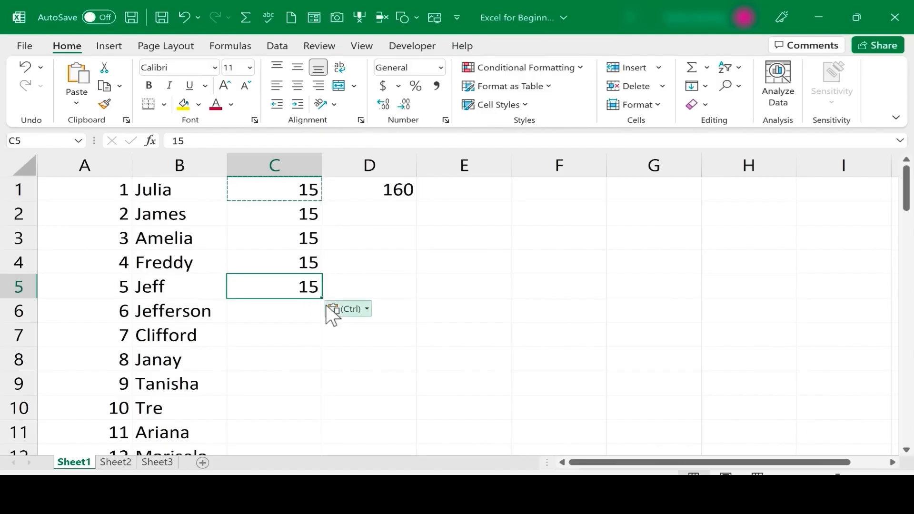
pyautogui.moveTo(324, 300); pyautogui.dragTo(301, 377)
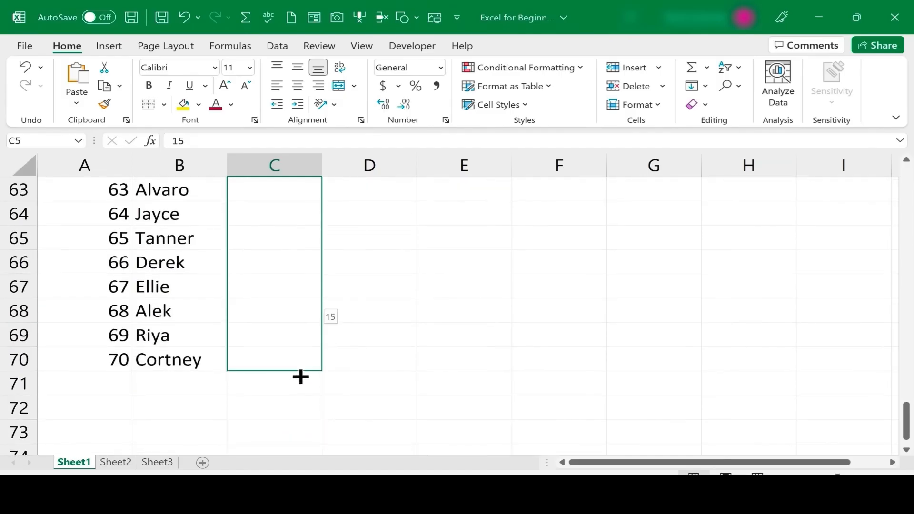
pyautogui.moveTo(301, 376); pyautogui.dragTo(302, 358)
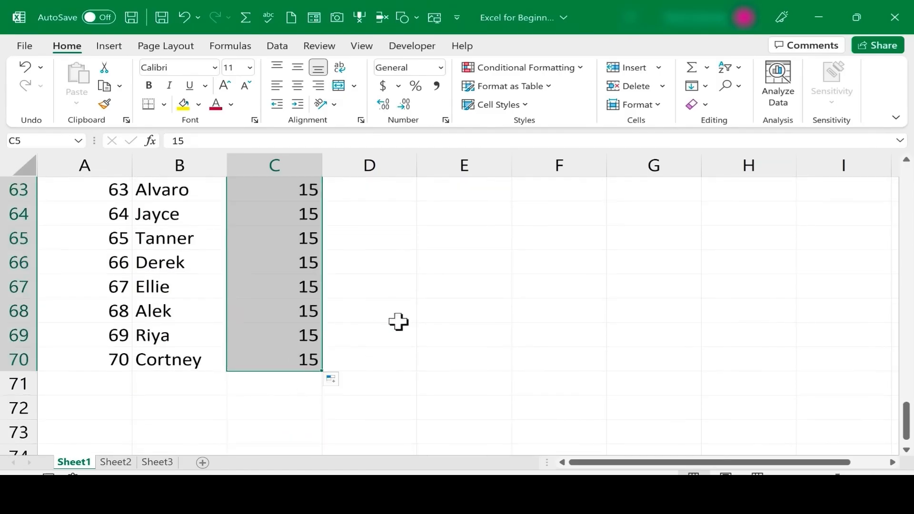
pyautogui.scroll(13, 398, 321)
pyautogui.scroll(8, 384, 311)
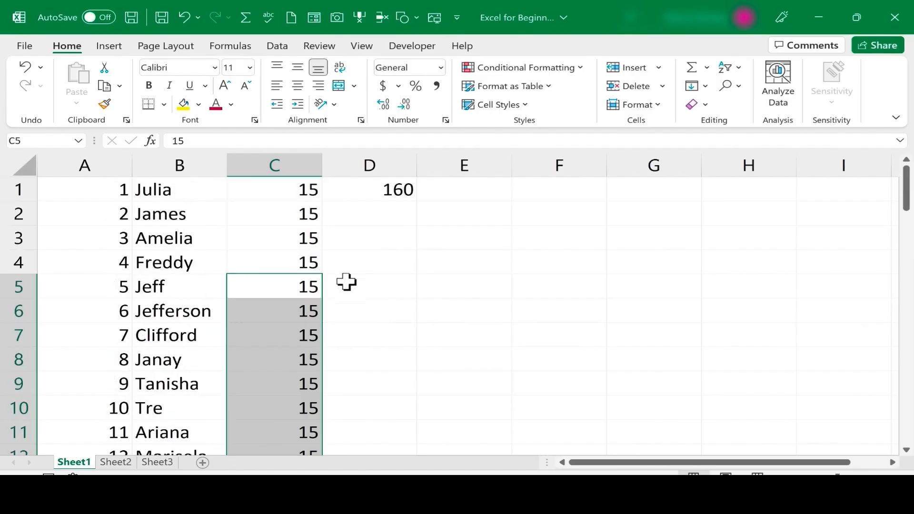
pyautogui.click(371, 282)
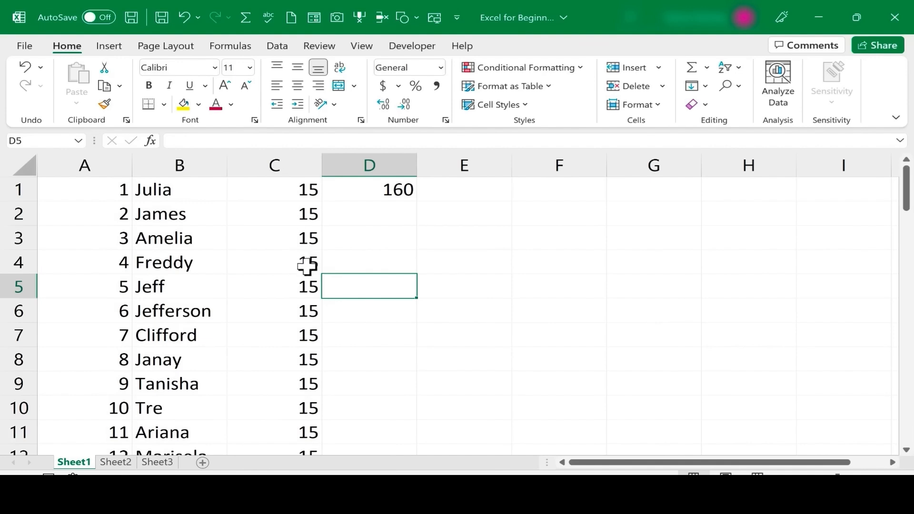
# Step: Overwrite the value in cell C3 with 16
pyautogui.click(300, 240)
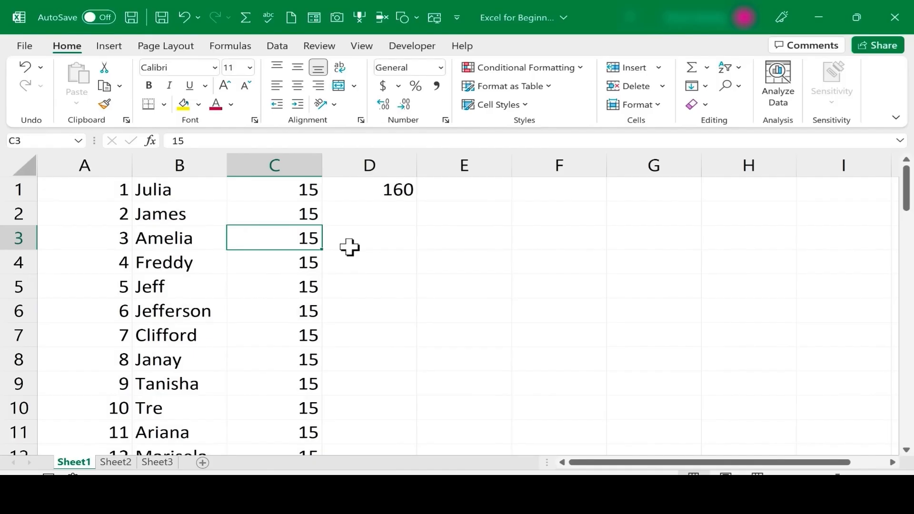
pyautogui.write('16')
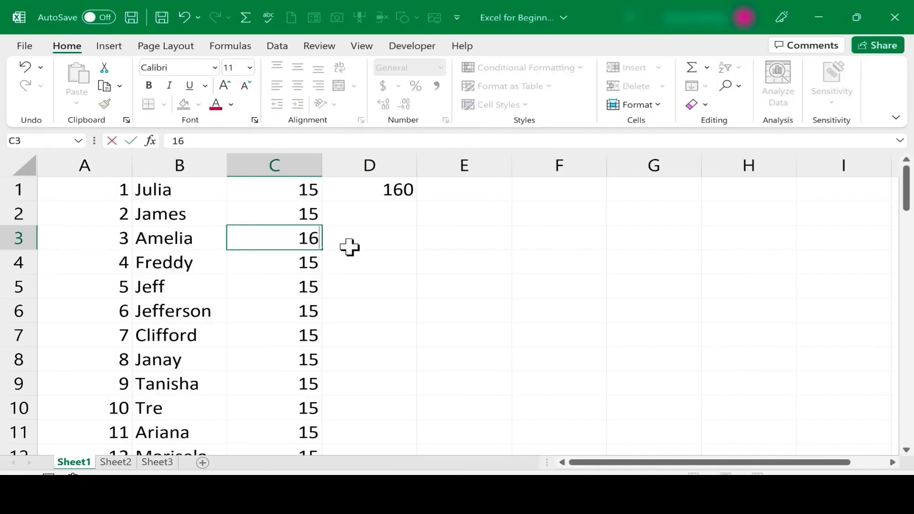
pyautogui.press('Return')
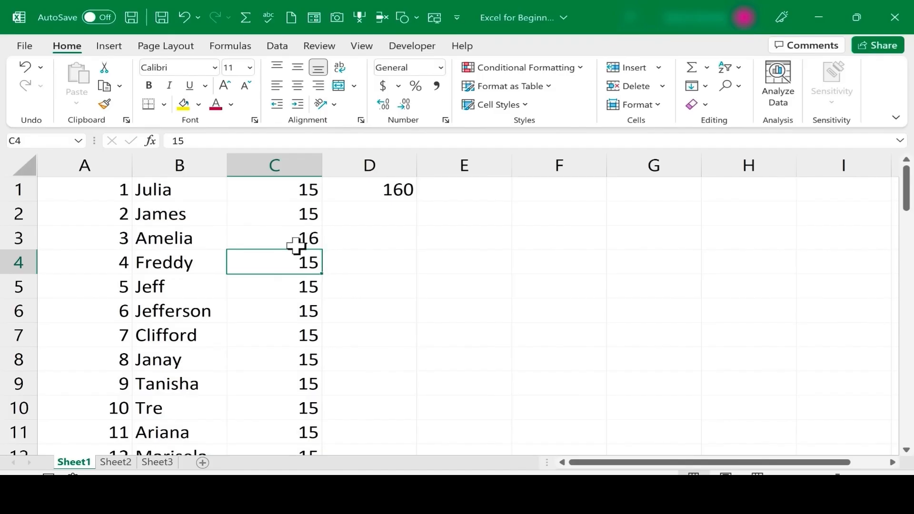
# Step: Try erasing the value in cell C3 and cancel the edit before committing it
pyautogui.click(293, 242)
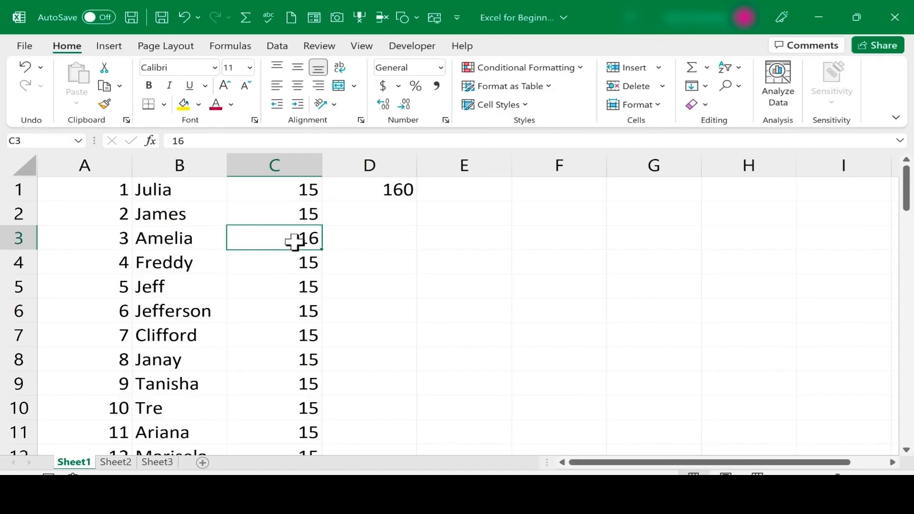
pyautogui.press('BackSpace')
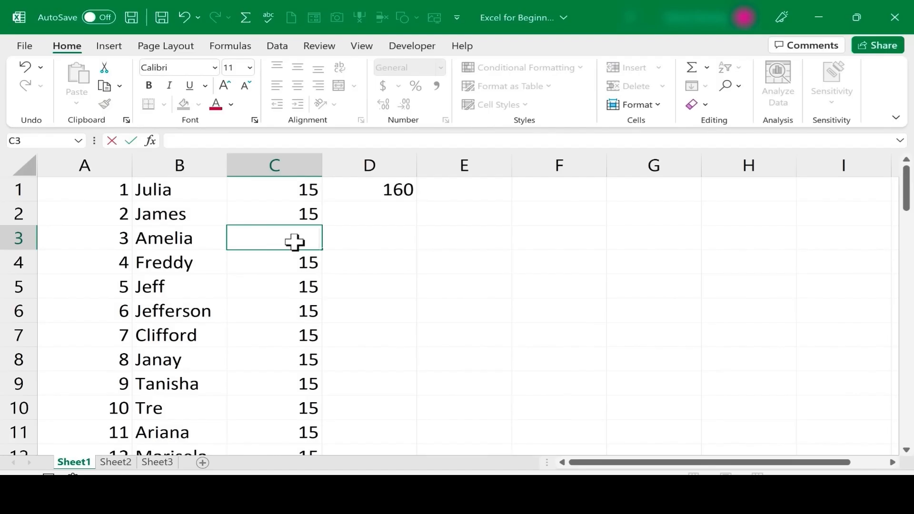
pyautogui.press('Escape')
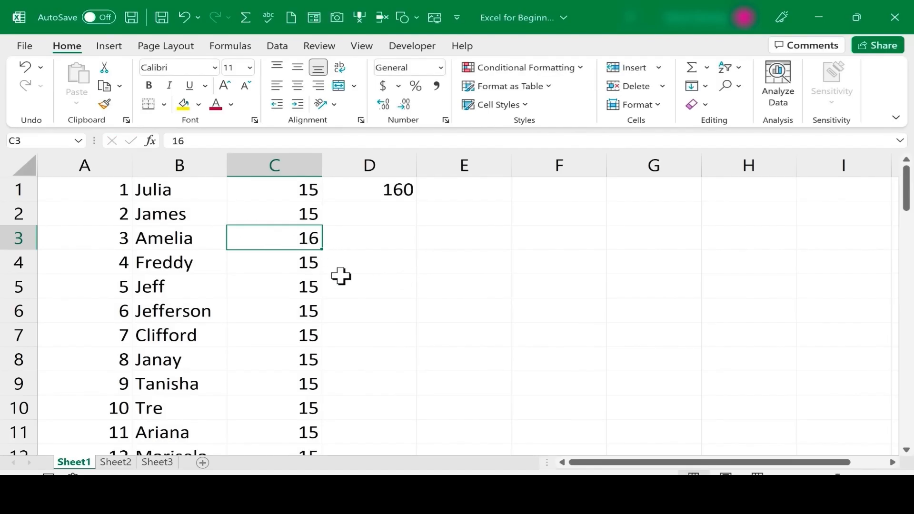
# Step: Clear all contents and formatting from the range B2:D6, and undo the clearing
pyautogui.rightClick(310, 242)
pyautogui.press('Escape')
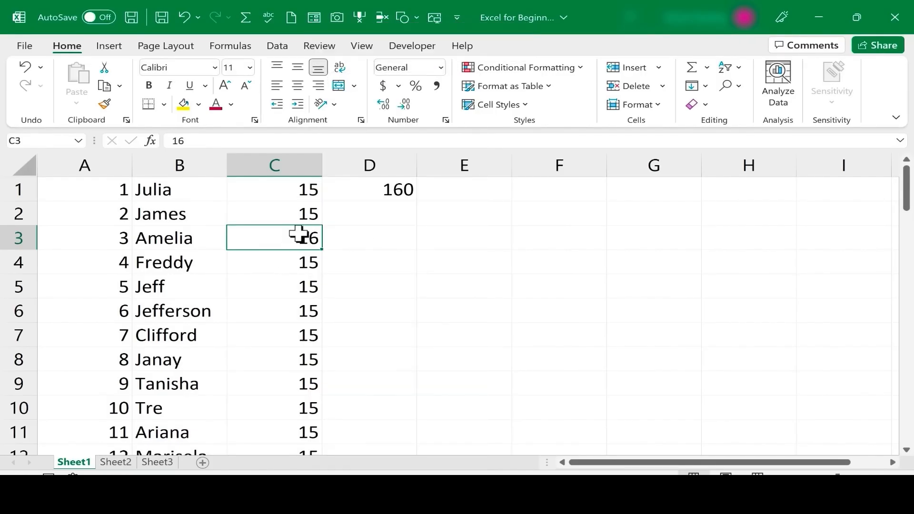
pyautogui.moveTo(181, 220); pyautogui.dragTo(353, 310)
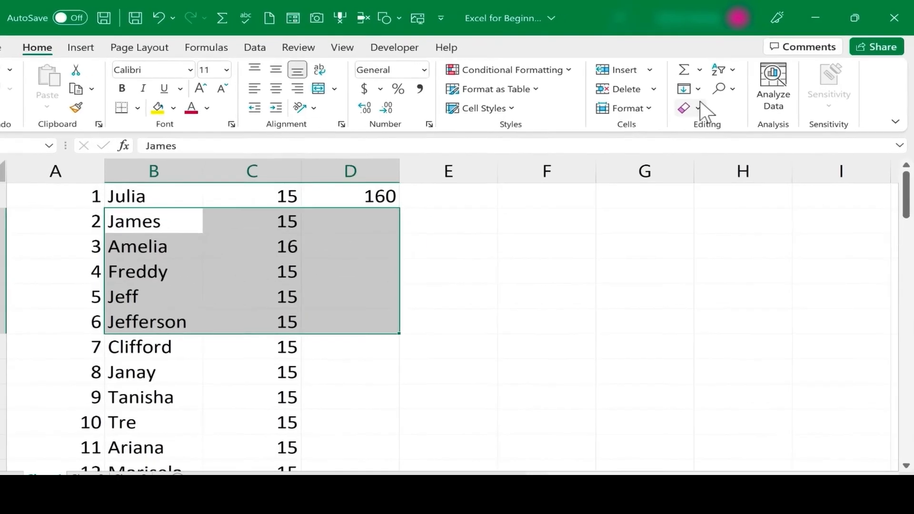
pyautogui.click(698, 109)
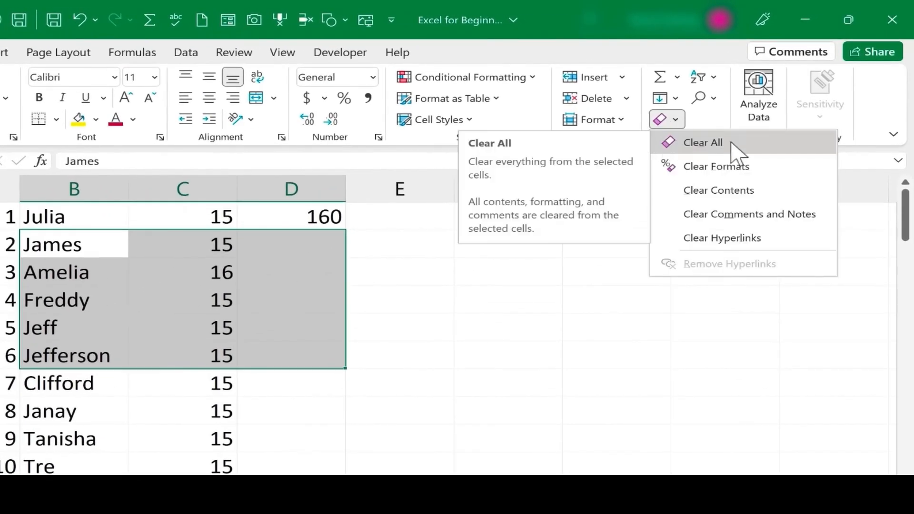
pyautogui.click(706, 144)
pyautogui.click(469, 353)
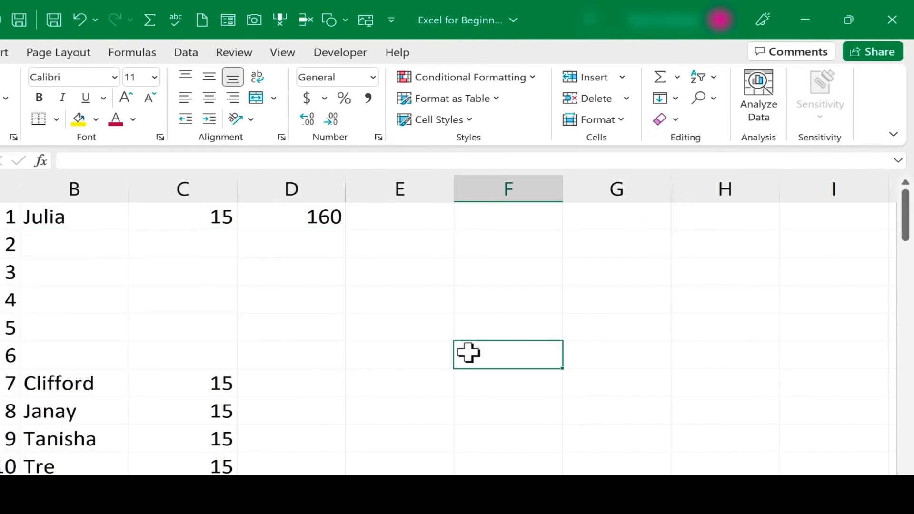
pyautogui.hotkey('ctrl', 'z')
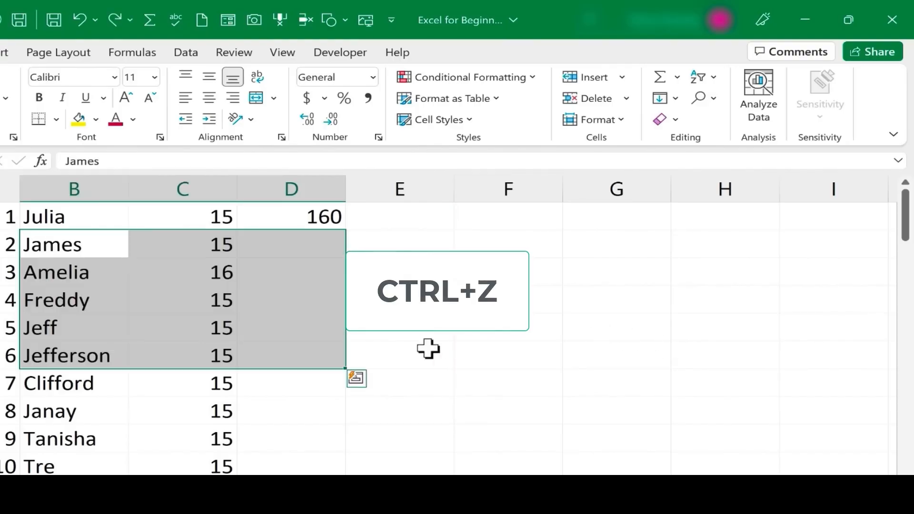
pyautogui.click(429, 350)
pyautogui.click(675, 120)
pyautogui.click(309, 286)
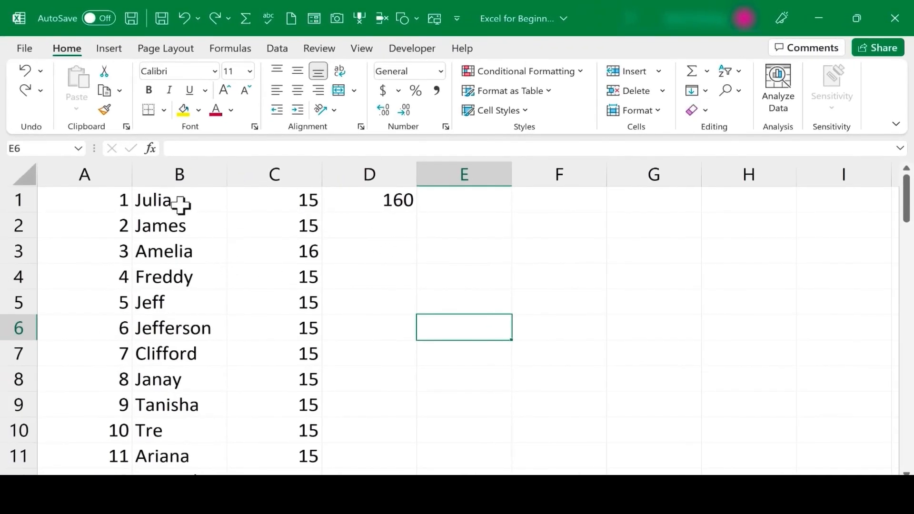
pyautogui.click(282, 208)
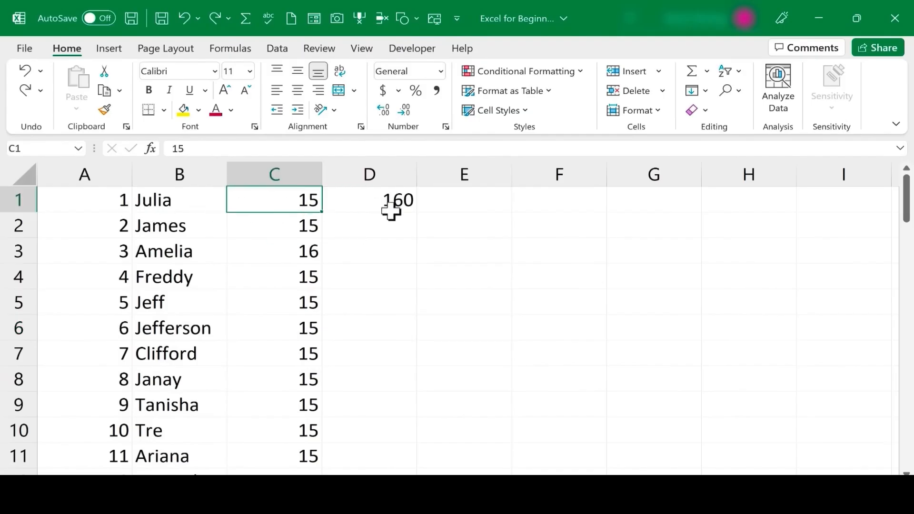
pyautogui.click(394, 208)
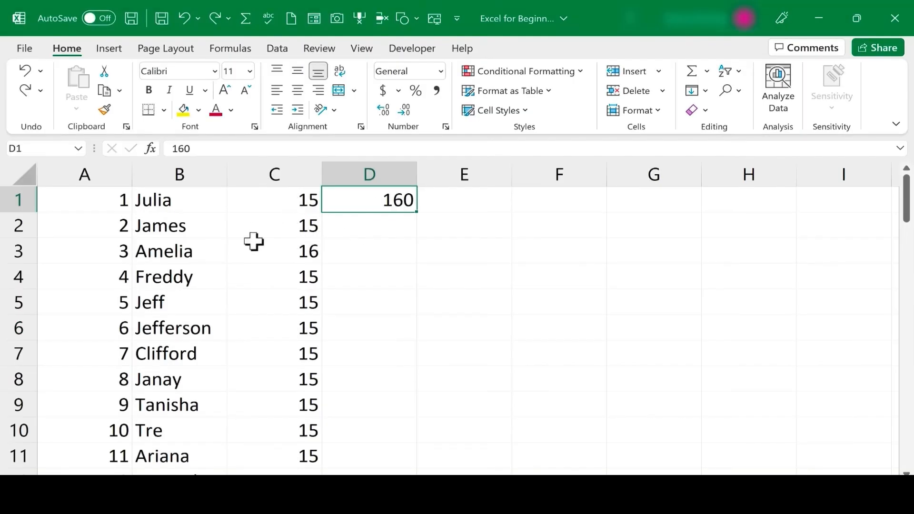
pyautogui.click(291, 256)
pyautogui.click(386, 206)
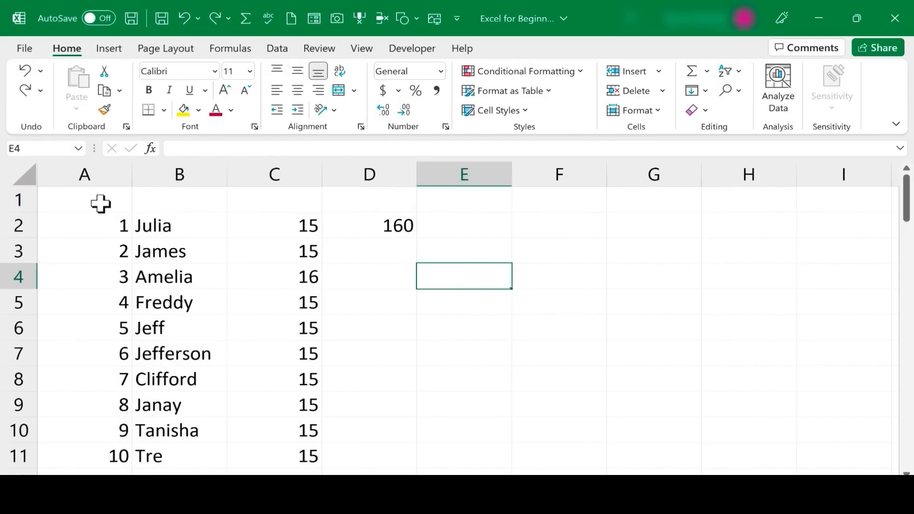
# Step: Enter the headers Employee ID, Name, Hourly Wage, Hours Worked and Taxable Income in cells A1 through E1
pyautogui.click(100, 204)
pyautogui.write('Employee ID')
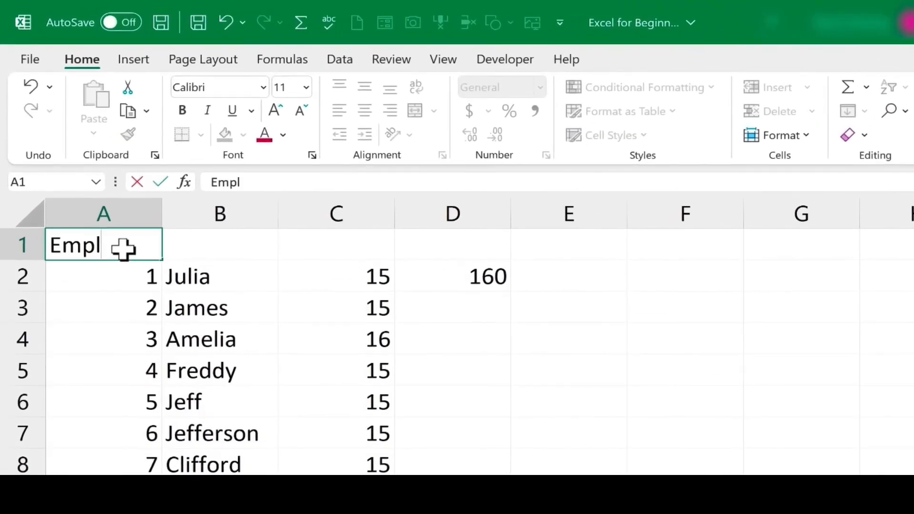
pyautogui.press('Tab')
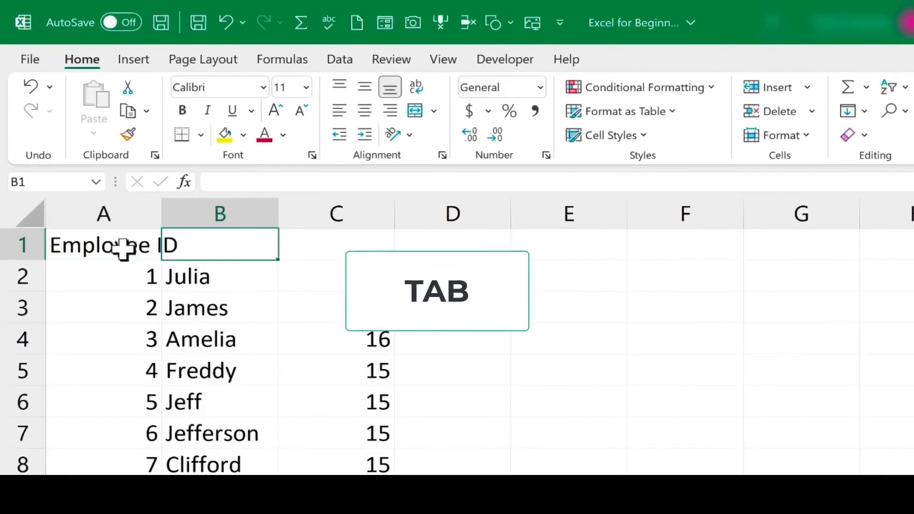
pyautogui.write('Name')
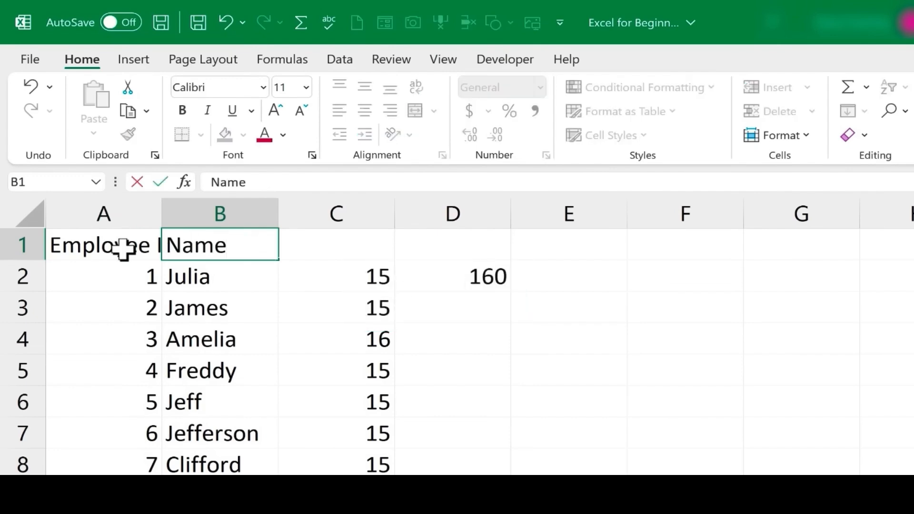
pyautogui.press('Tab')
pyautogui.write('Hourly Wage')
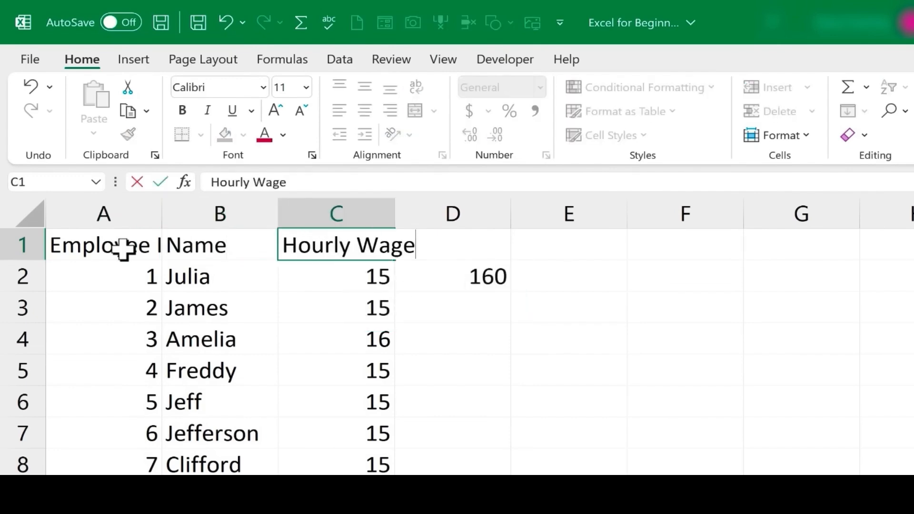
pyautogui.press('Tab')
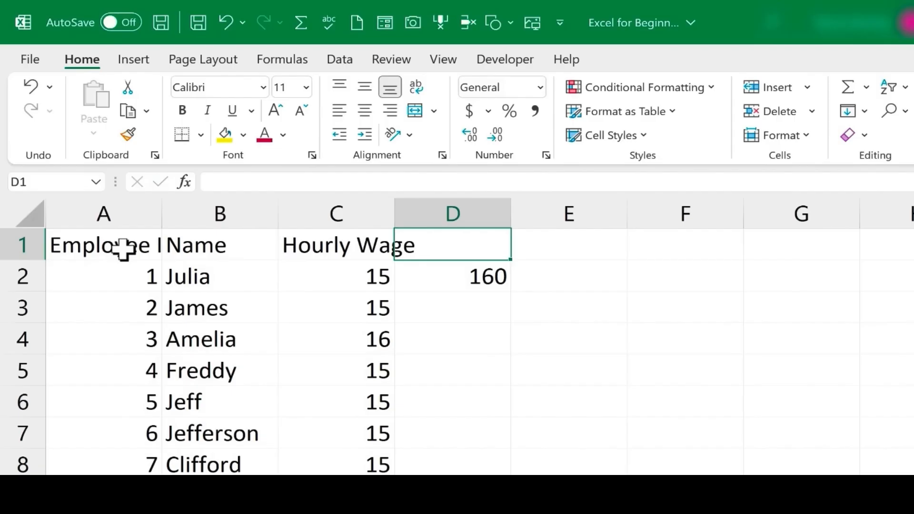
pyautogui.write('Hours Worked')
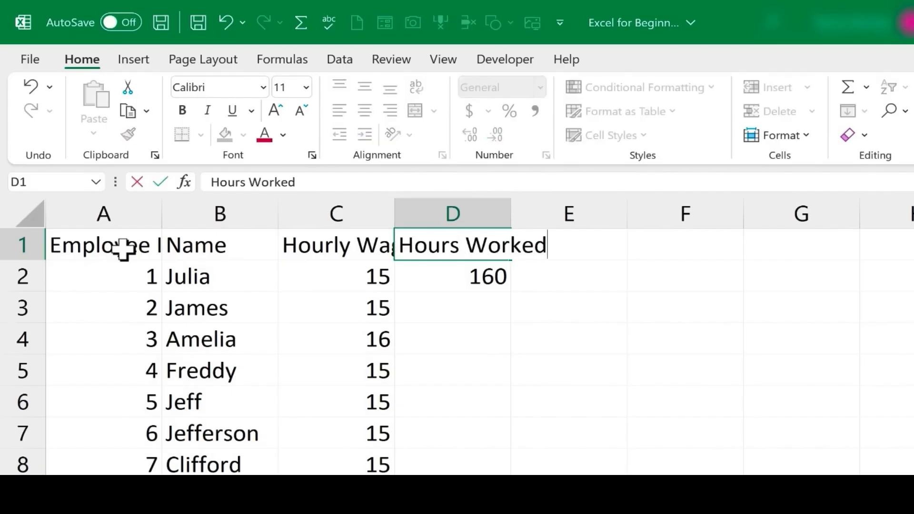
pyautogui.press('Tab')
pyautogui.write('Taxable In')
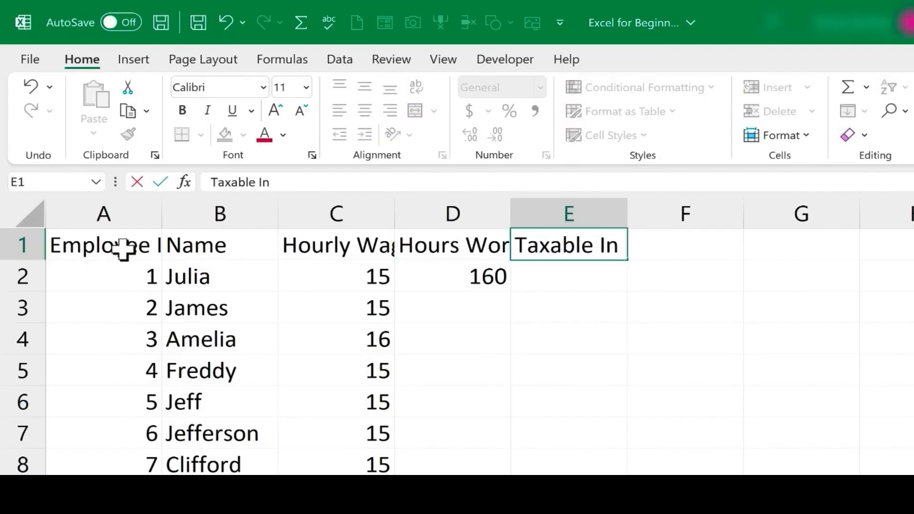
pyautogui.write('come')
pyautogui.press('Return')
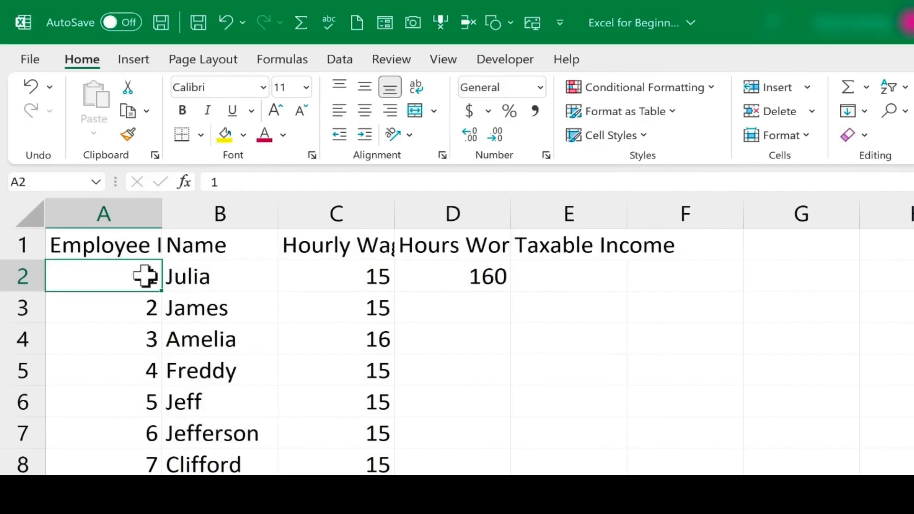
# Step: Check the full text of the cut-off headers in cells A1 and C1 without changing them
pyautogui.doubleClick(117, 248)
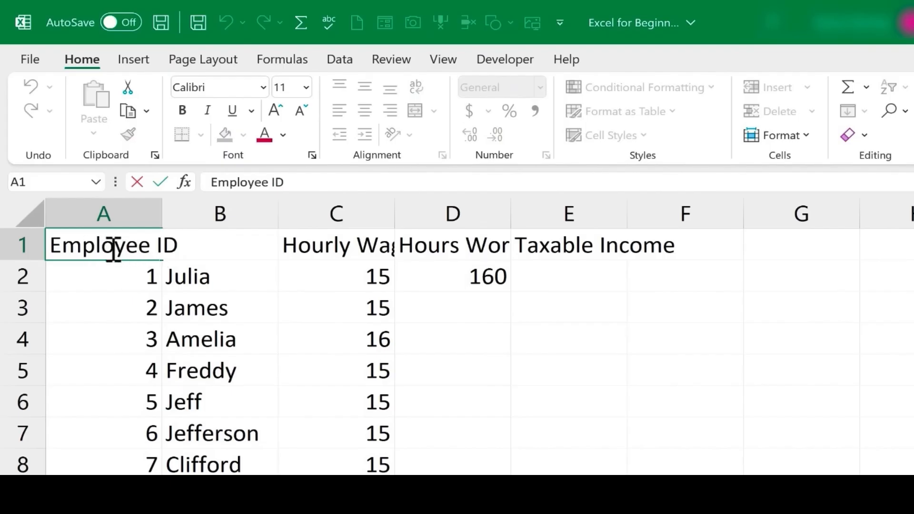
pyautogui.click(149, 306)
pyautogui.click(337, 302)
pyautogui.doubleClick(345, 249)
pyautogui.click(356, 282)
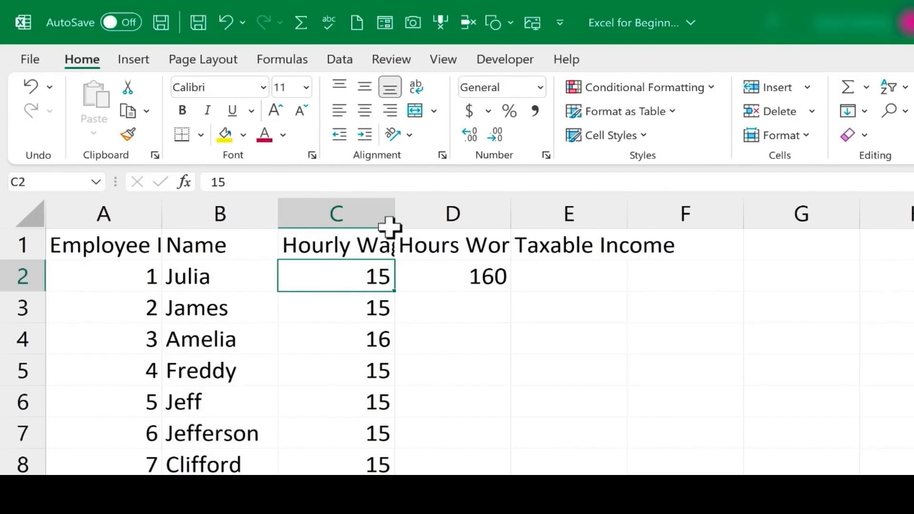
# Step: Widen column C by hand, and autofit the widths of columns A through E to their contents
pyautogui.moveTo(395, 214); pyautogui.dragTo(434, 210)
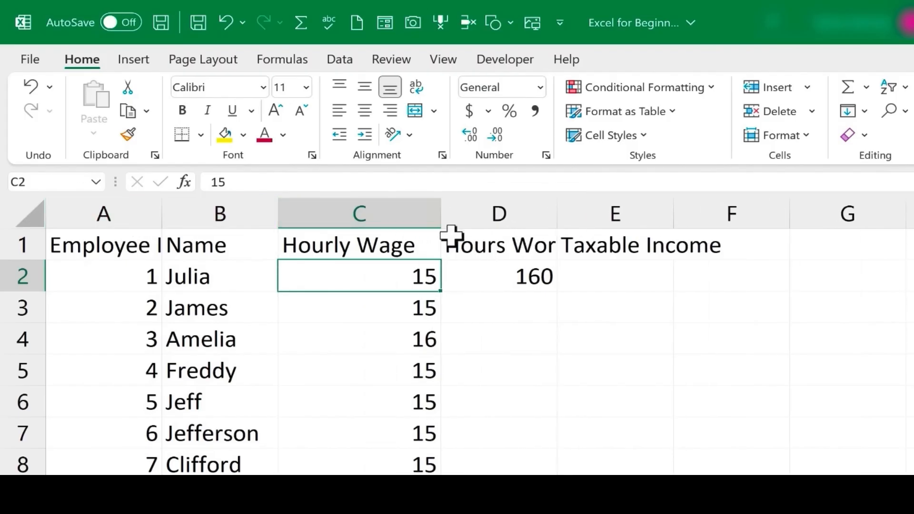
pyautogui.moveTo(133, 212); pyautogui.dragTo(632, 218)
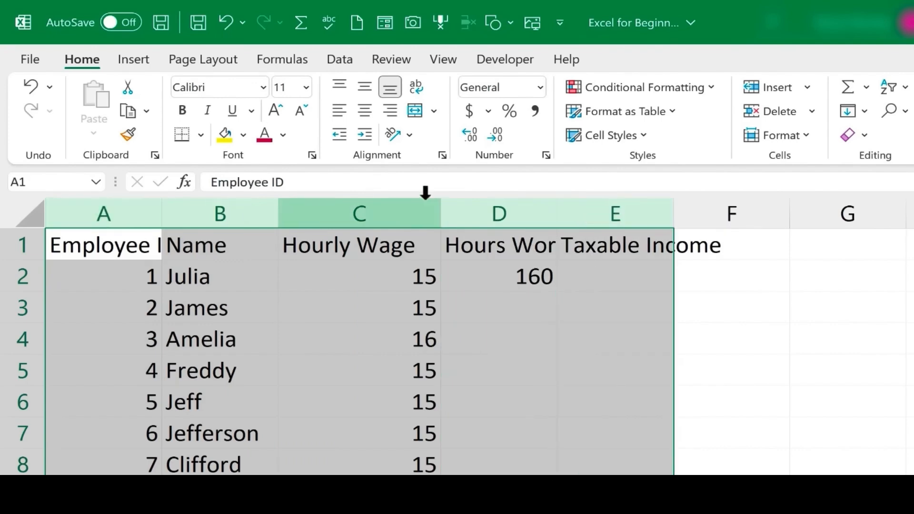
pyautogui.doubleClick(279, 205)
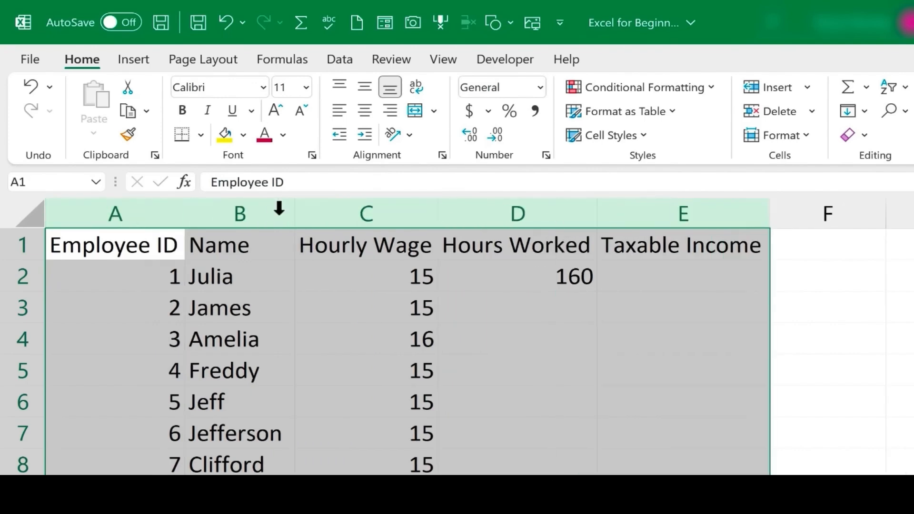
pyautogui.click(488, 307)
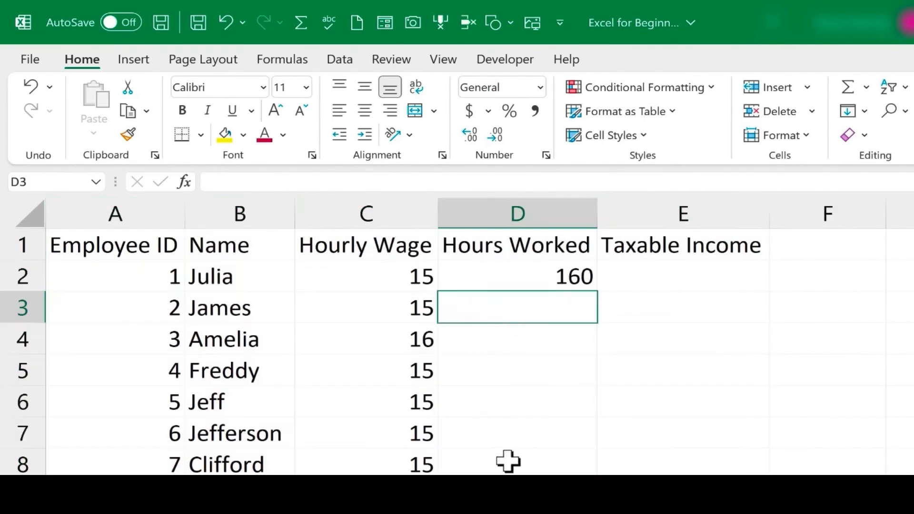
# Step: Replace every 15 on the sheet with 15.5 using Find and Replace, searching by rows
pyautogui.click(415, 374)
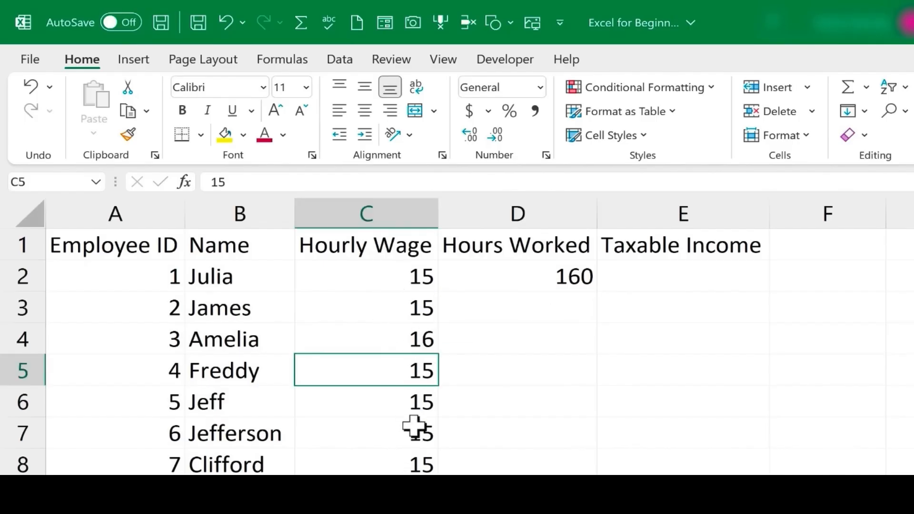
pyautogui.scroll(-4, 436, 372)
pyautogui.click(425, 377)
pyautogui.scroll(4, 421, 361)
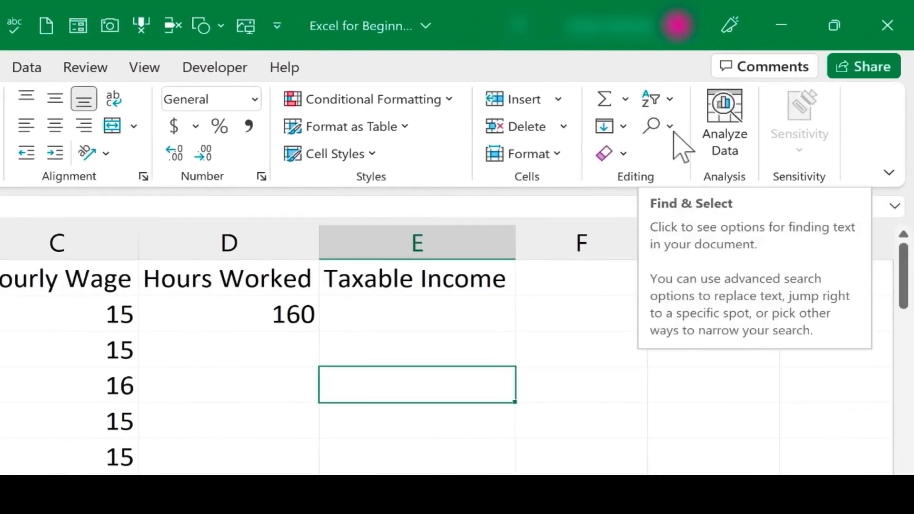
pyautogui.click(670, 125)
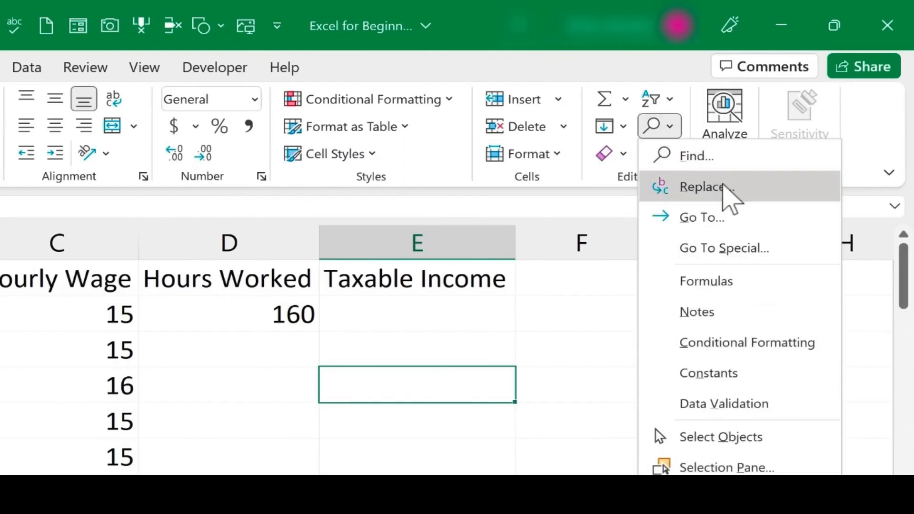
pyautogui.click(719, 183)
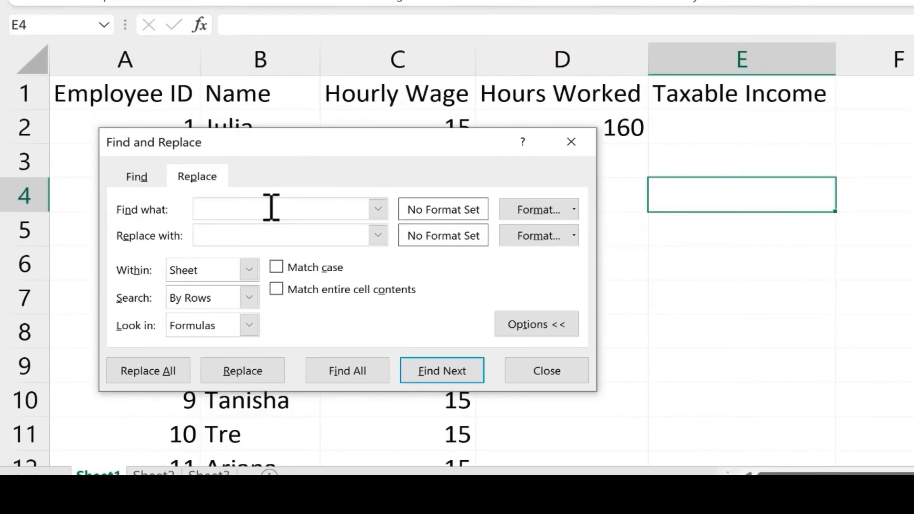
pyautogui.write('15')
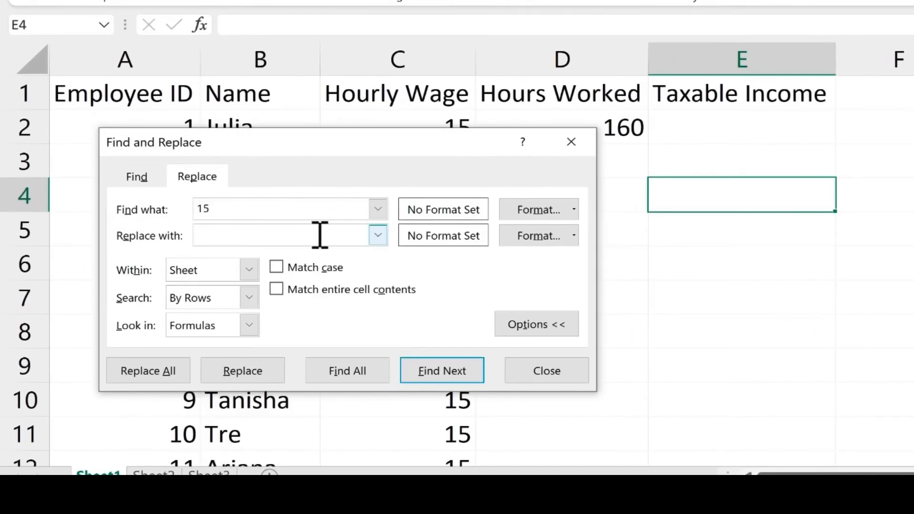
pyautogui.click(328, 237)
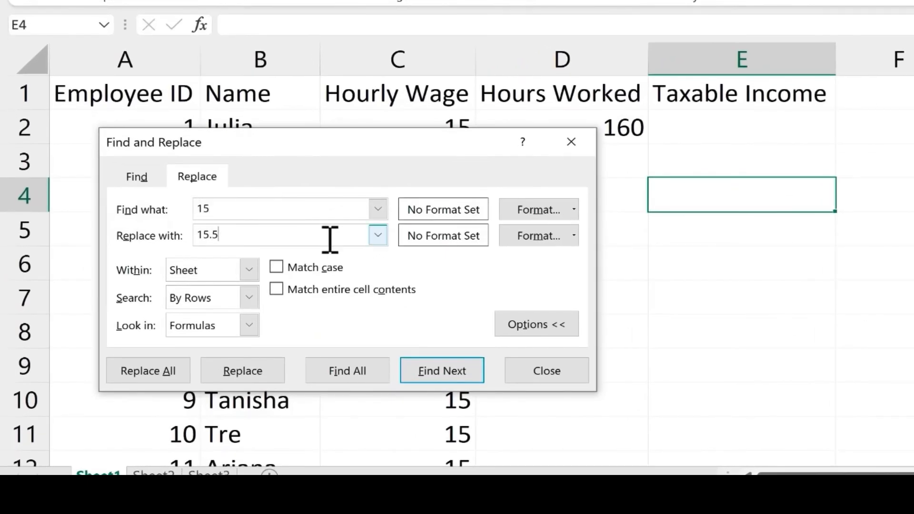
pyautogui.click(151, 371)
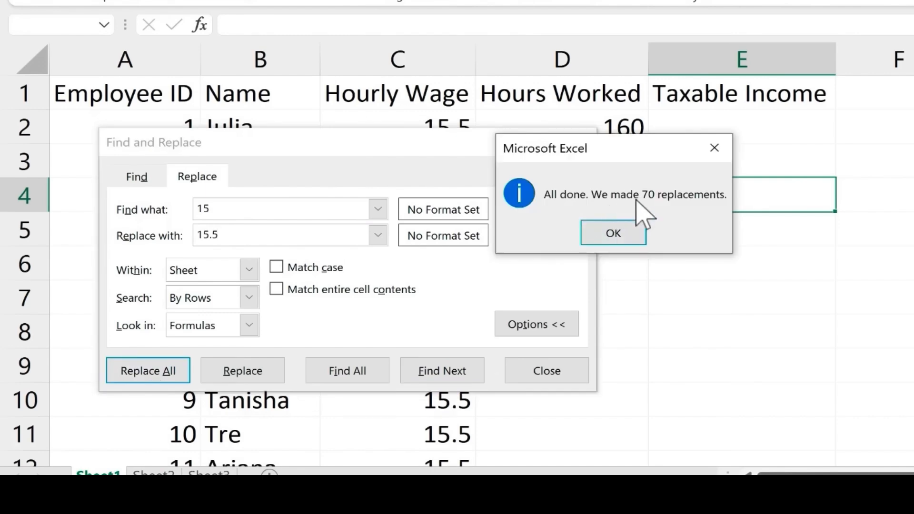
pyautogui.click(626, 236)
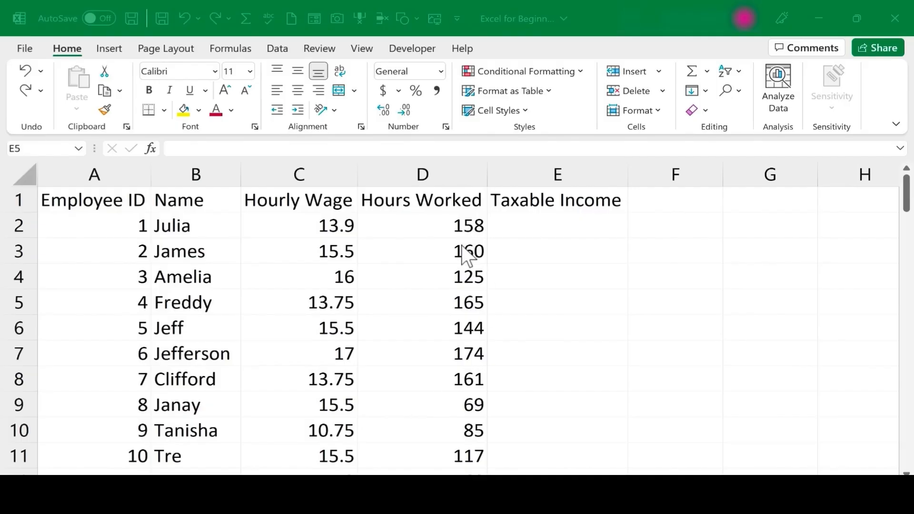
# Step: Try copying the hourly wage in cell C4 and pasting it into cell E6
pyautogui.scroll(-7, 469, 255)
pyautogui.scroll(7, 457, 310)
pyautogui.click(320, 277)
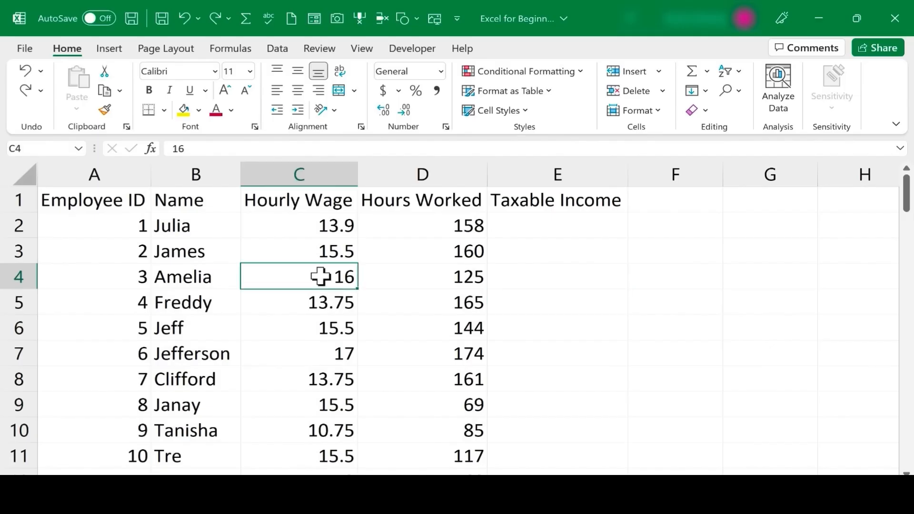
pyautogui.hotkey('ctrl', 'c')
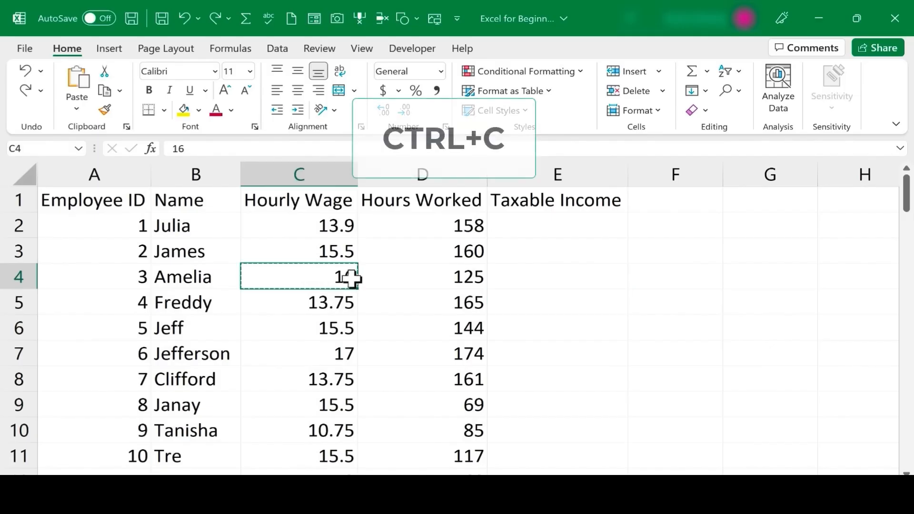
pyautogui.click(528, 332)
pyautogui.hotkey('ctrl', 'v')
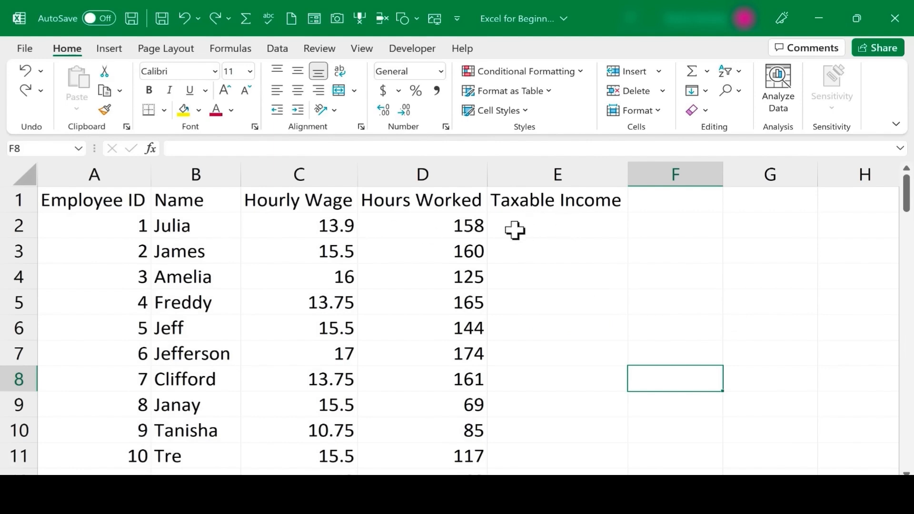
pyautogui.click(326, 228)
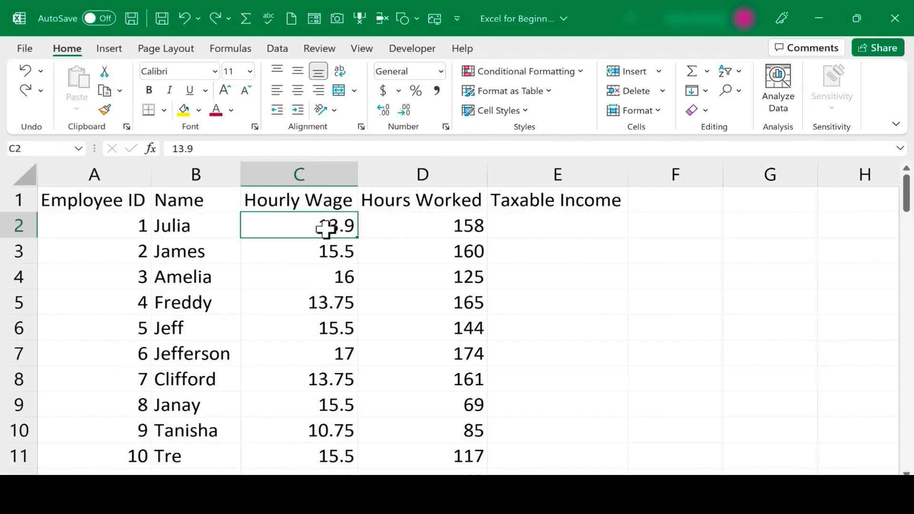
# Step: Calculate the first employee's taxable income in cell E2 with the literal-number formula =13.9*158, and check the entered formula
pyautogui.click(448, 231)
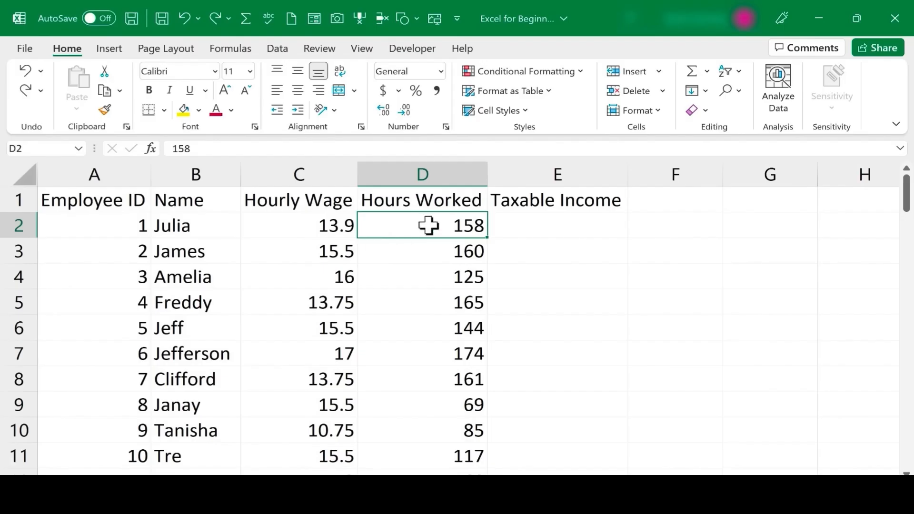
pyautogui.click(547, 224)
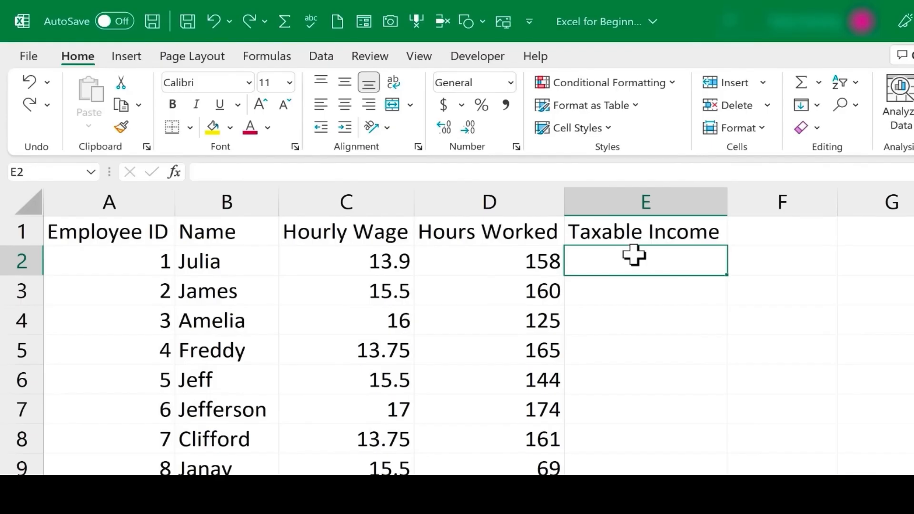
pyautogui.write('=')
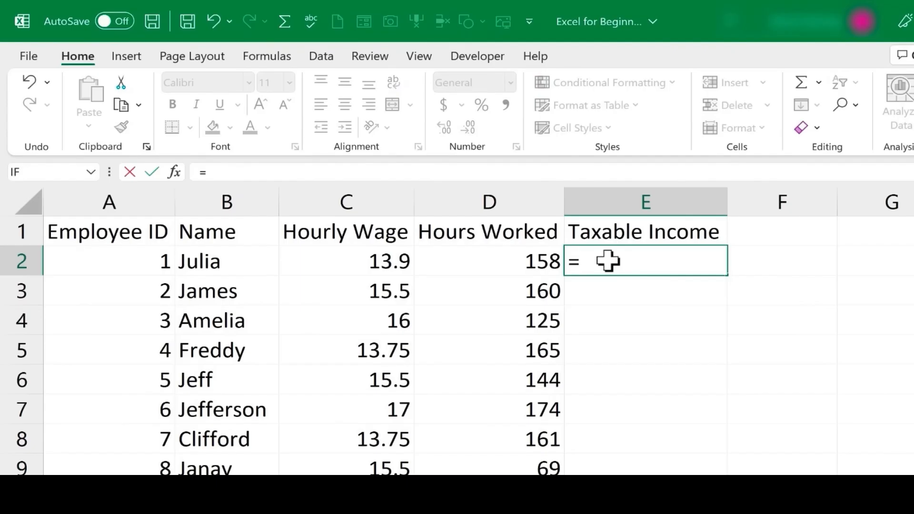
pyautogui.write('13.')
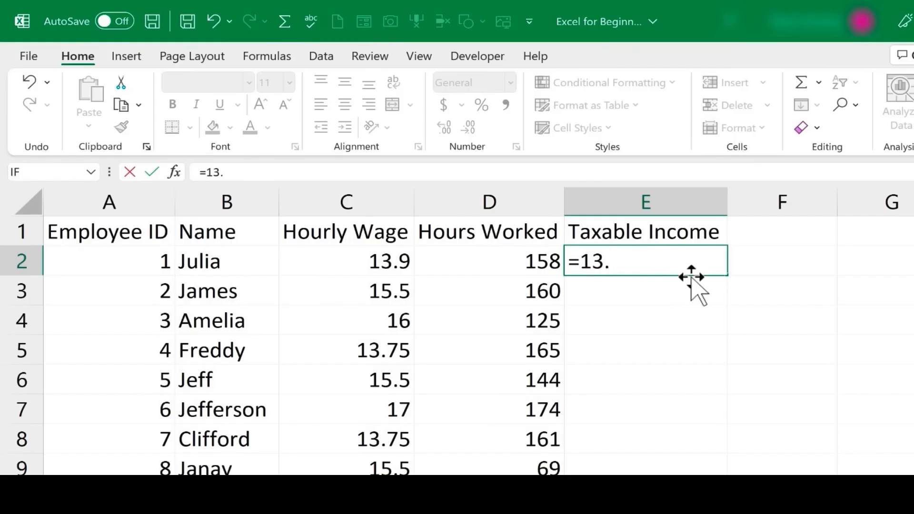
pyautogui.write('9')
pyautogui.write('*158')
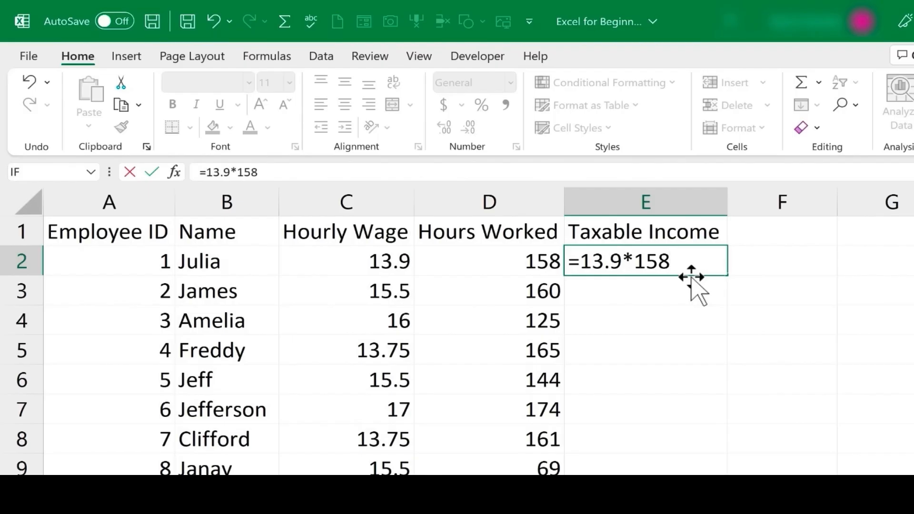
pyautogui.press('Return')
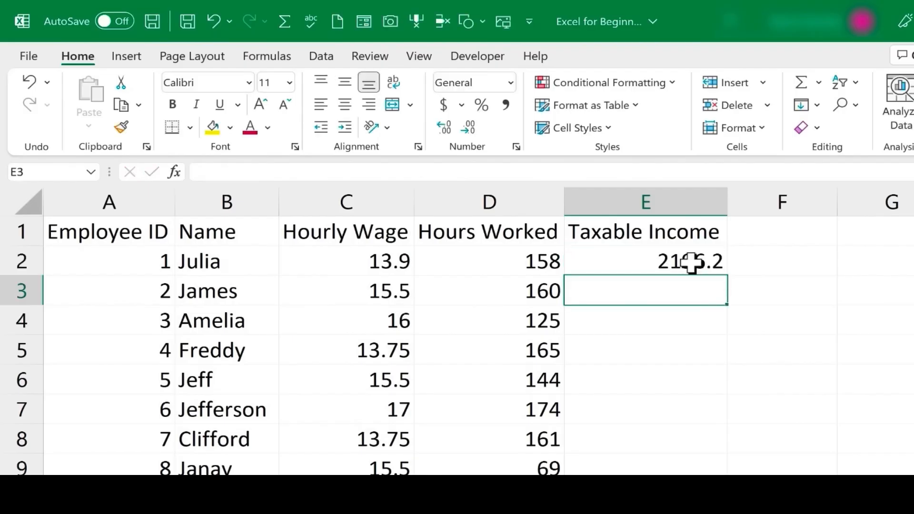
pyautogui.click(712, 268)
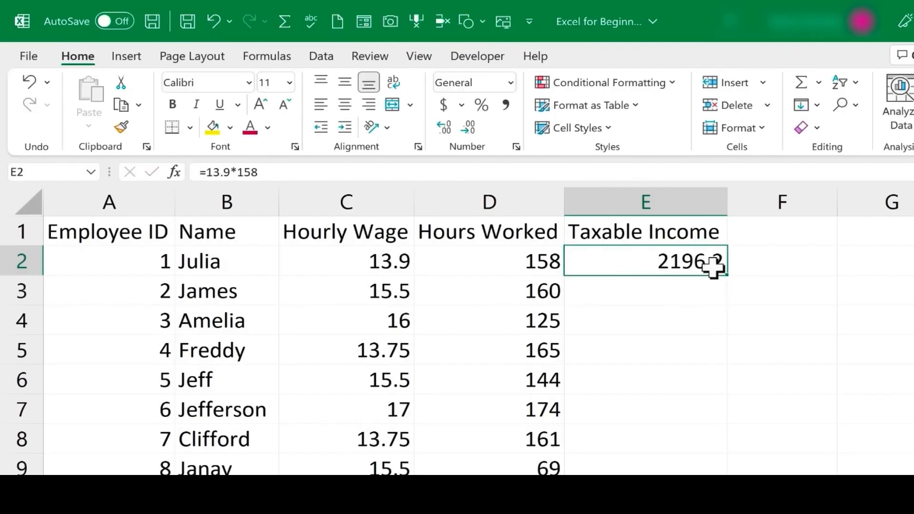
# Step: Delete the literal-number formula from cell E2, leaving the cell empty
pyautogui.doubleClick(712, 268)
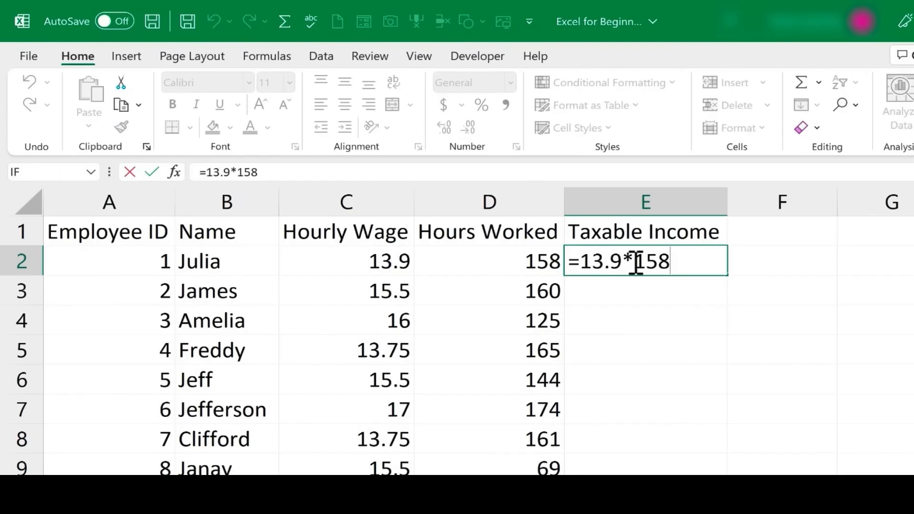
pyautogui.write('/')
pyautogui.press('BackSpace')
pyautogui.press('BackSpace')
pyautogui.press('BackSpace')
pyautogui.press('BackSpace')
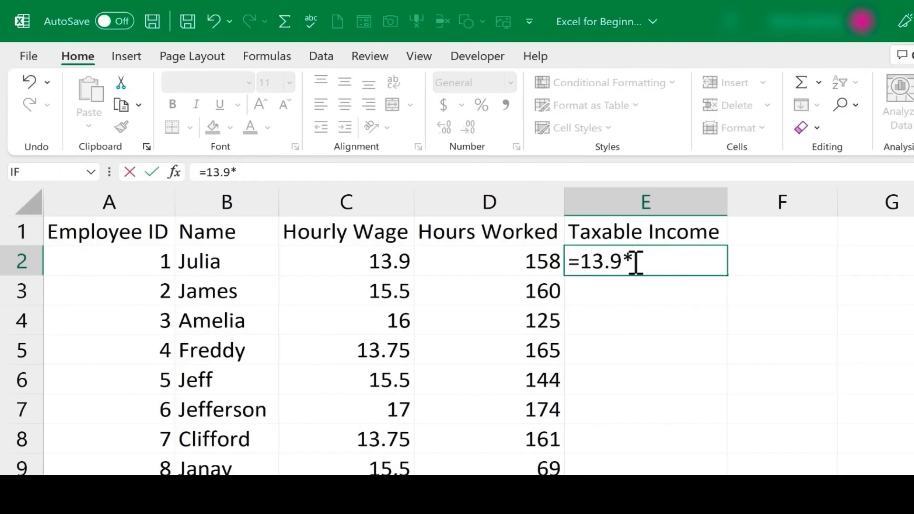
pyautogui.press('BackSpace')
pyautogui.press('BackSpace')
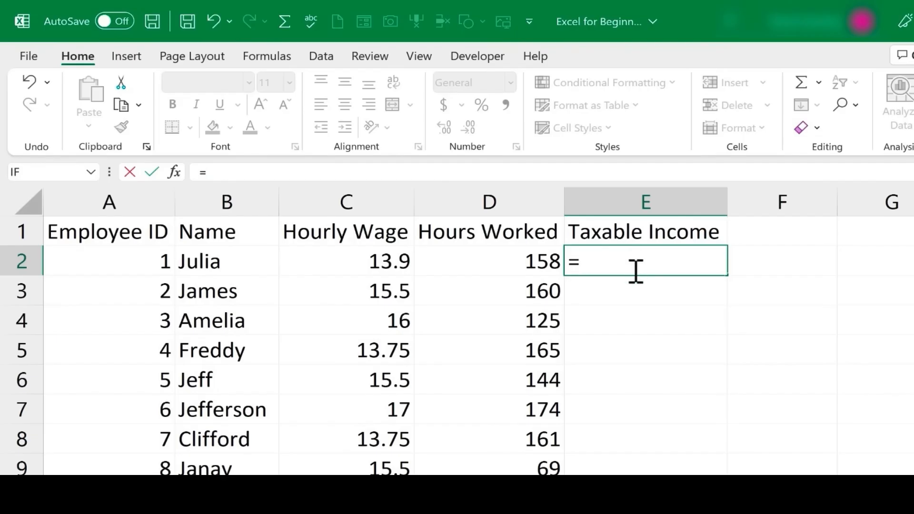
pyautogui.press('BackSpace')
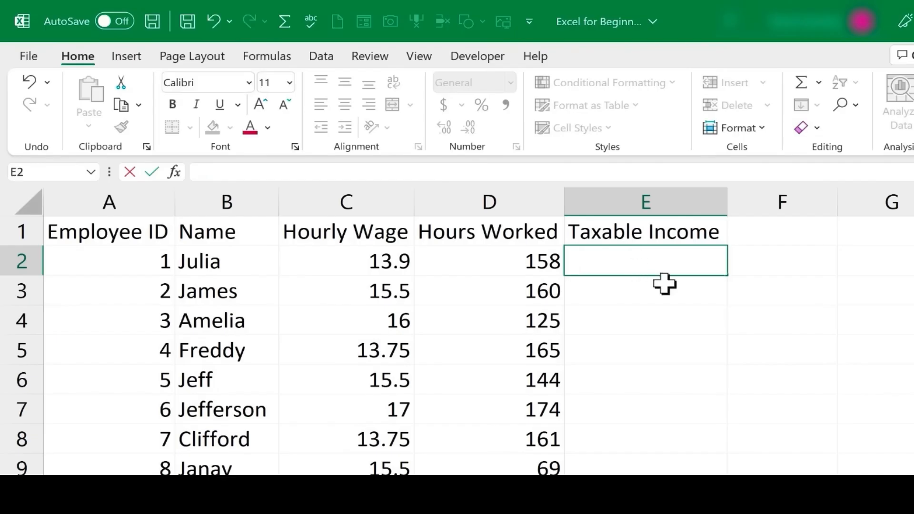
pyautogui.press('Escape')
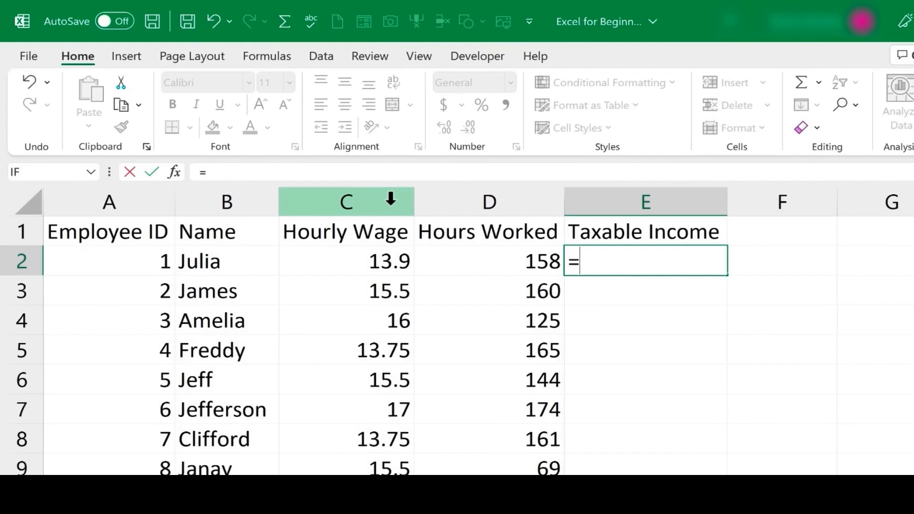
pyautogui.press('Escape')
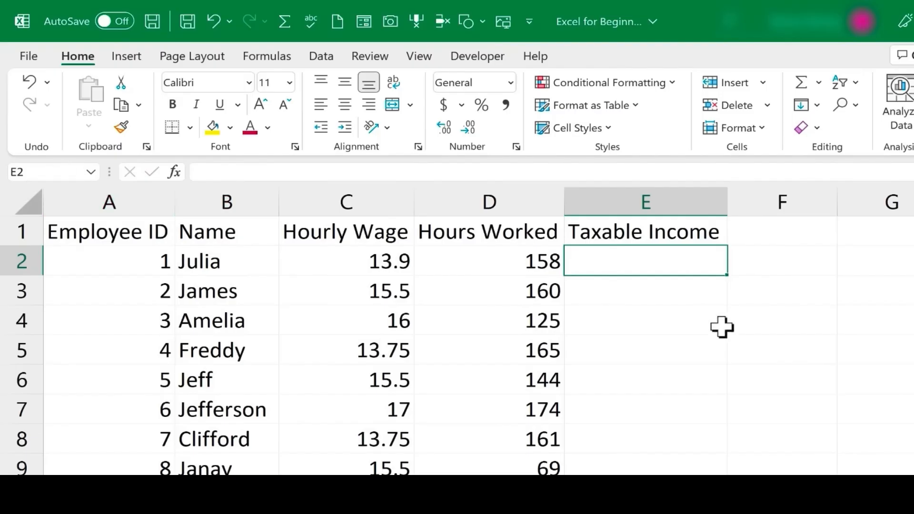
# Step: Enter the cell-reference formula =C2*D2 in cell E2 to multiply hourly wage by hours worked
pyautogui.write('=')
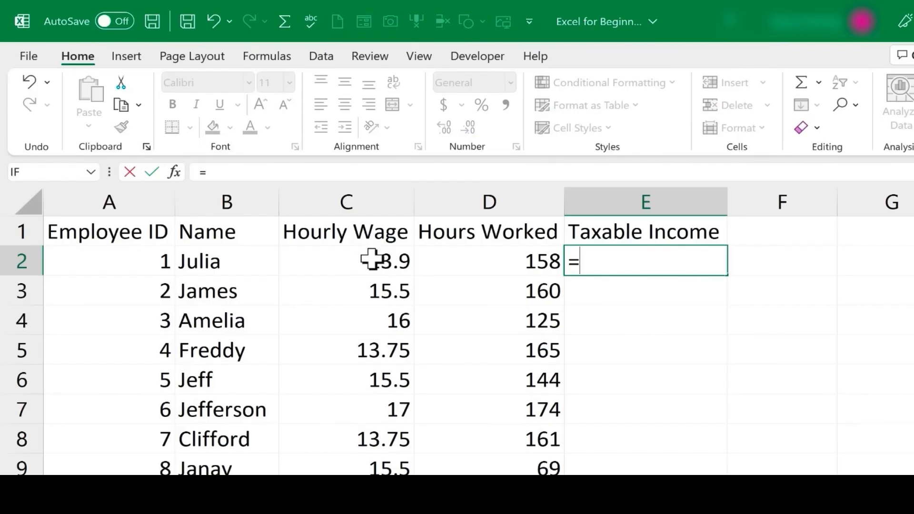
pyautogui.write('c2')
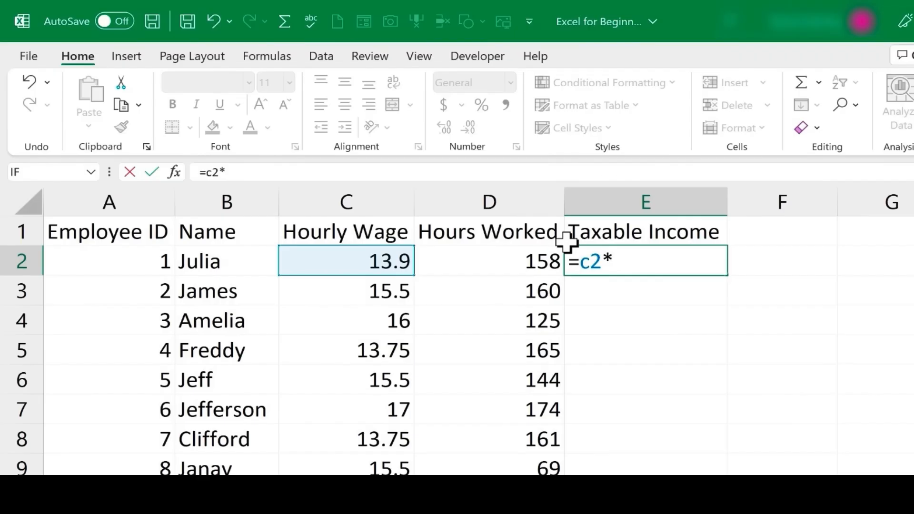
pyautogui.write('*d2')
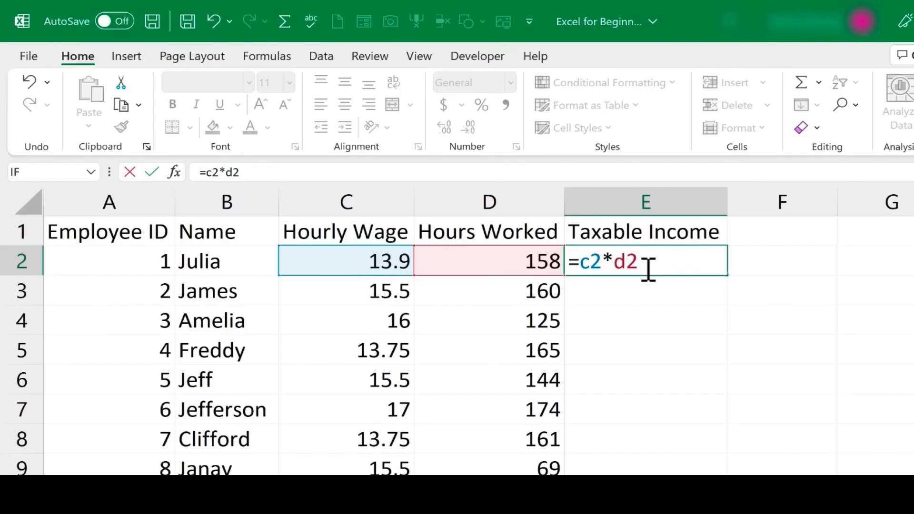
pyautogui.press('Return')
pyautogui.click(667, 262)
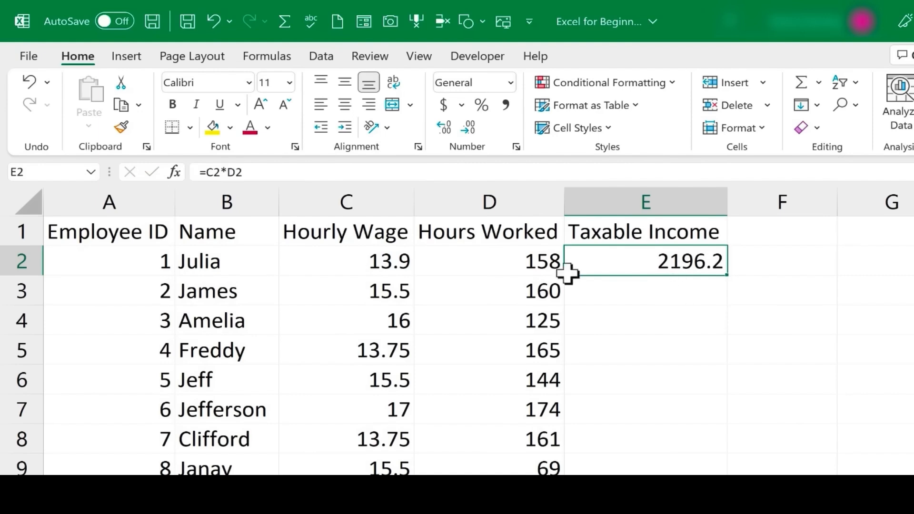
pyautogui.press('Return')
# Step: Change the hourly wage in cell C2 to 14.25 and check the cell references in the E2 formula
pyautogui.doubleClick(686, 262)
pyautogui.click(377, 261)
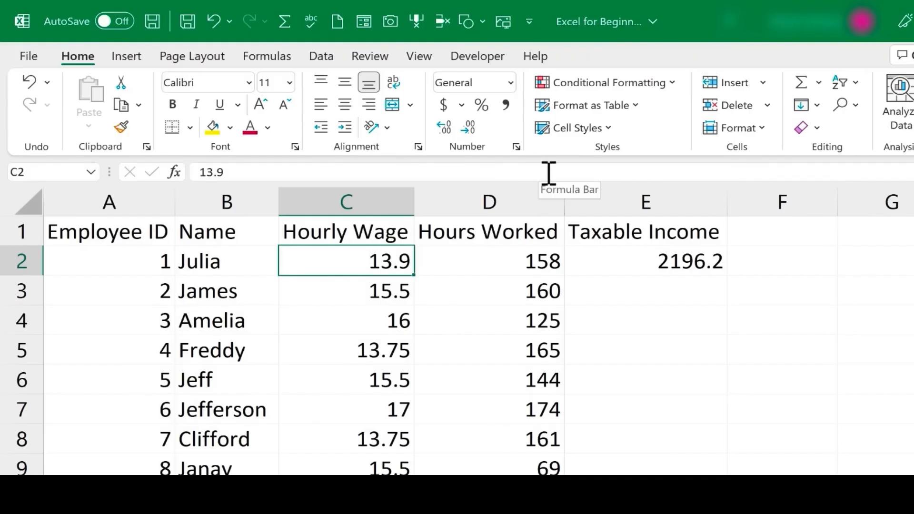
pyautogui.write('14.25')
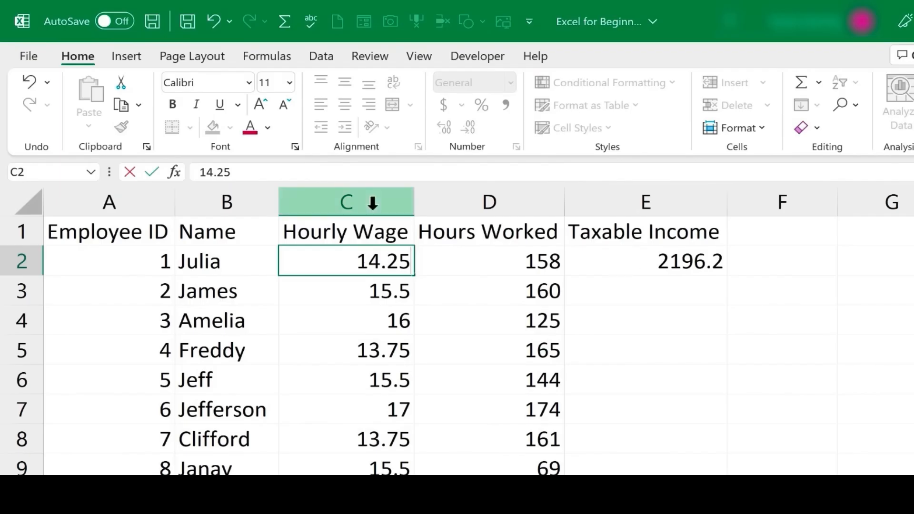
pyautogui.press('Return')
pyautogui.doubleClick(663, 261)
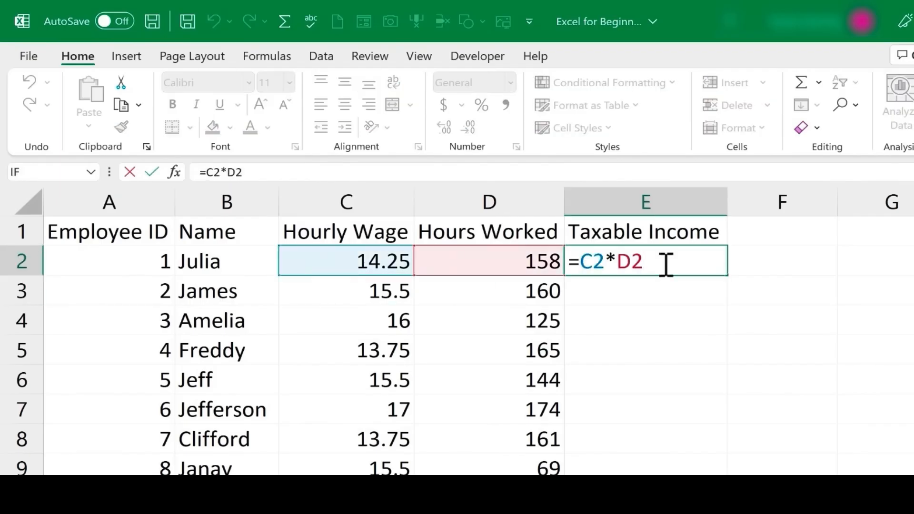
pyautogui.press('Return')
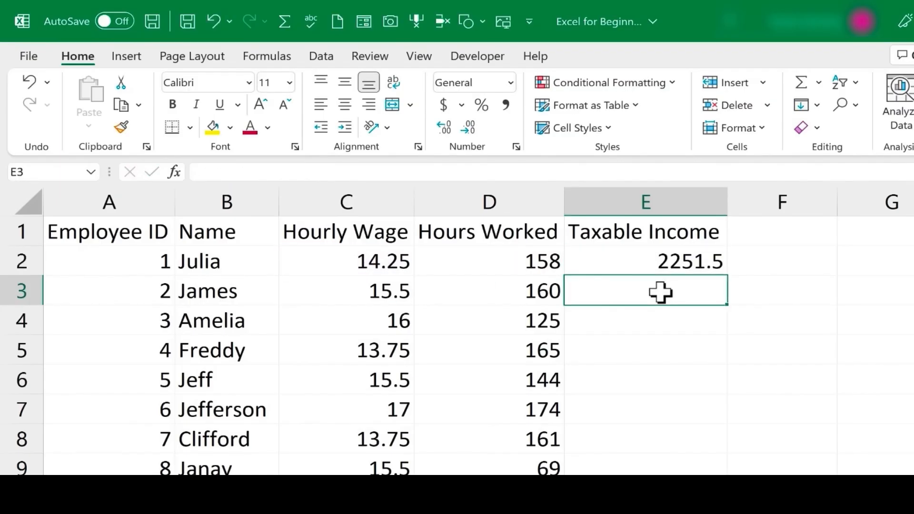
# Step: Enter the formula =C3*D3 in cell E3, picking the wage and hours cells on the sheet as references
pyautogui.write('=')
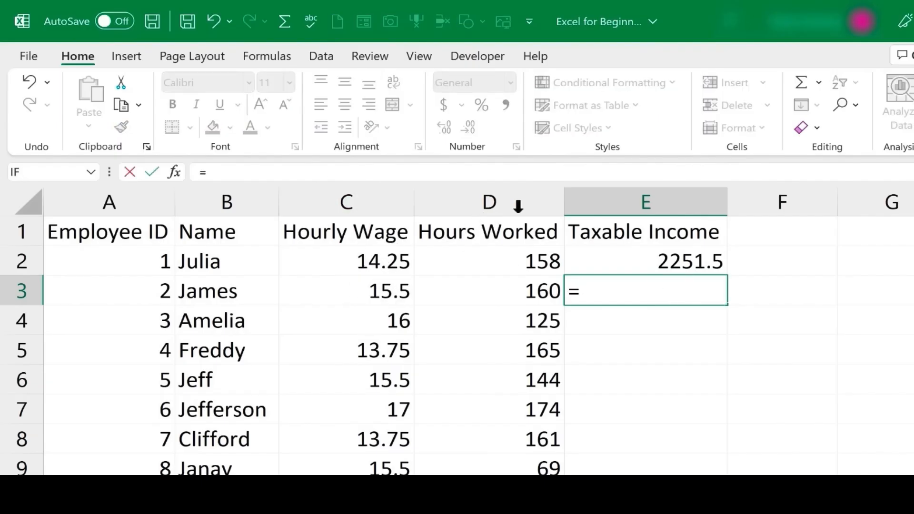
pyautogui.click(365, 292)
pyautogui.write('*')
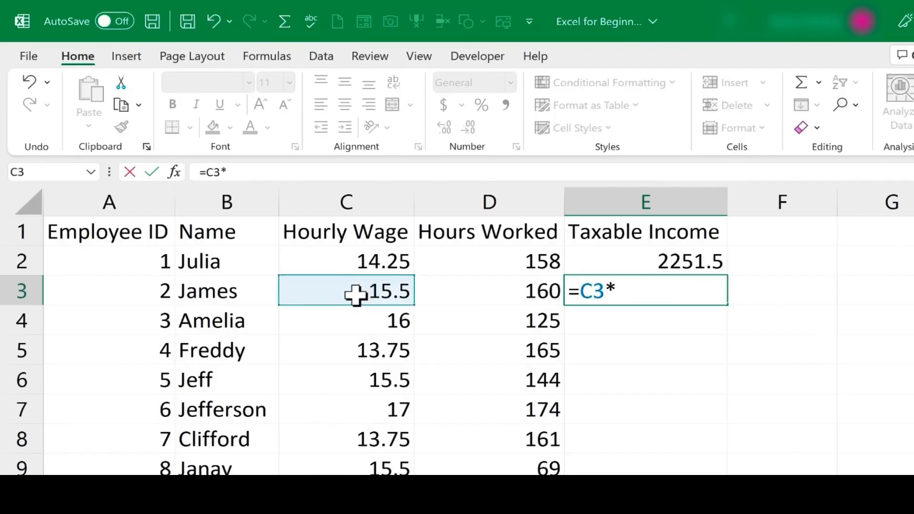
pyautogui.click(488, 294)
pyautogui.press('Return')
pyautogui.click(647, 291)
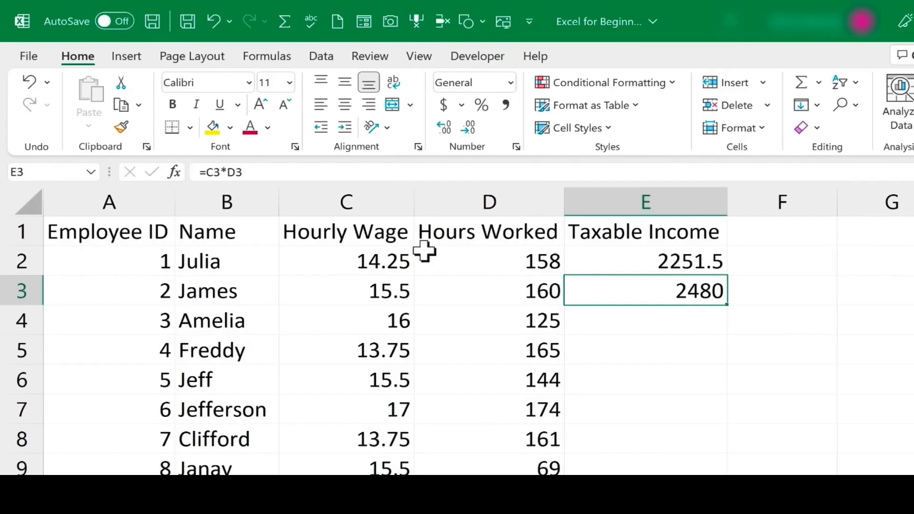
# Step: Compare the taxable income formulas in cells E2 and E3 without changing them
pyautogui.click(688, 262)
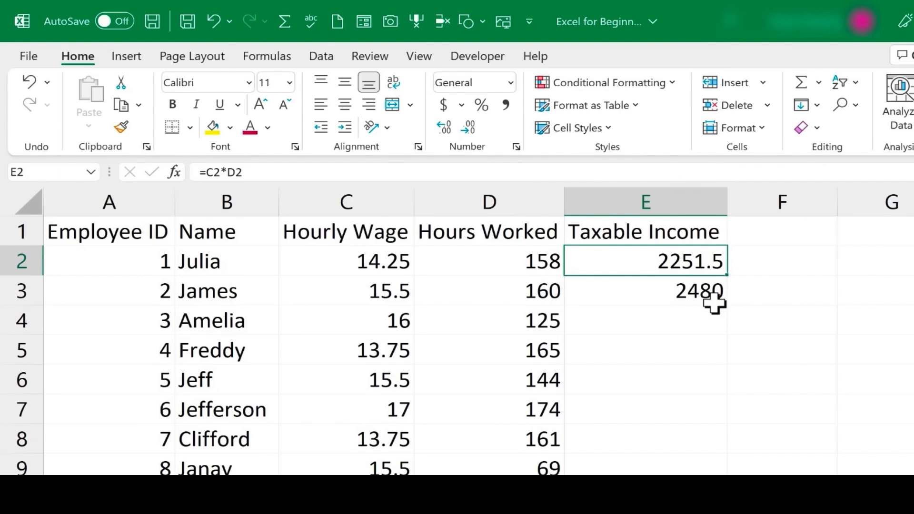
pyautogui.click(704, 293)
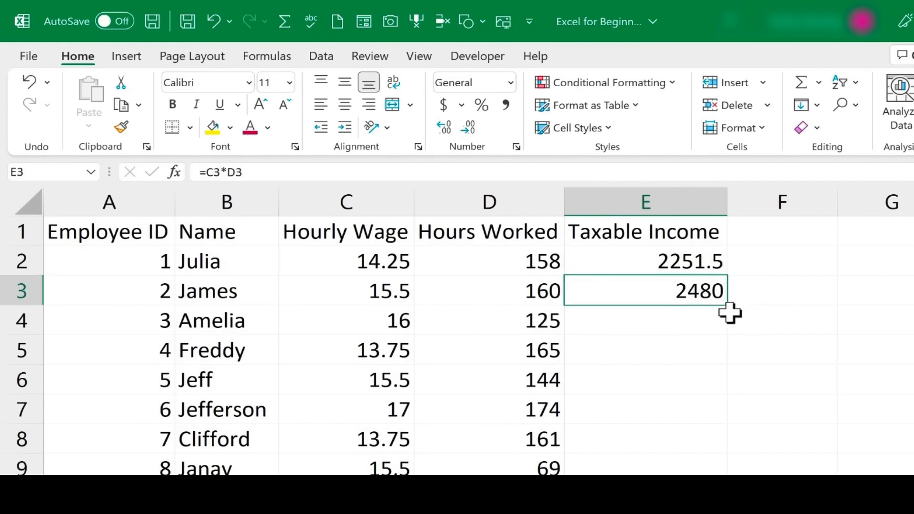
pyautogui.doubleClick(691, 259)
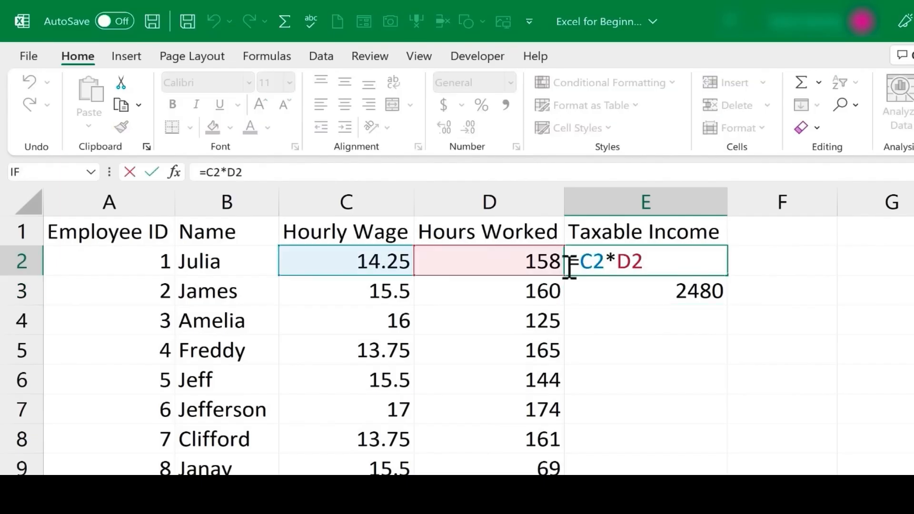
pyautogui.press('Return')
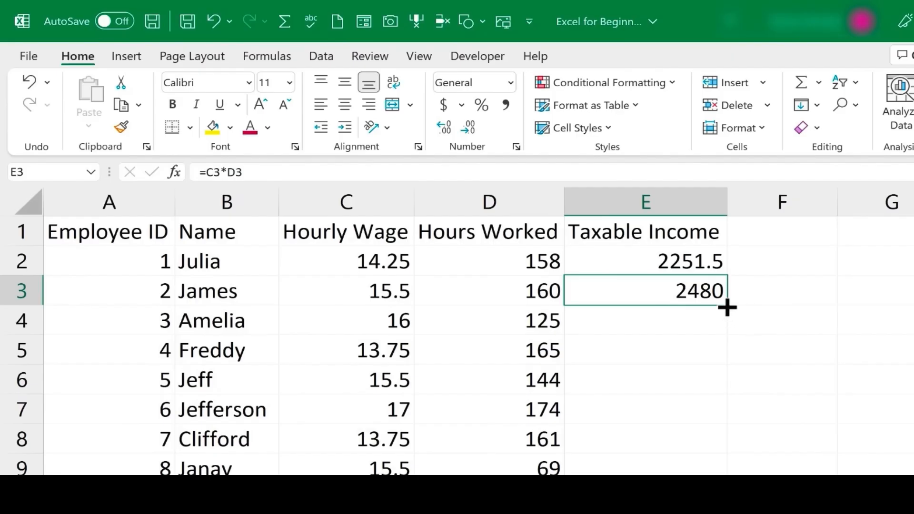
# Step: Autofill the taxable income formula from cell E3 down column E for the remaining employees, and check the copied formula in E7
pyautogui.moveTo(727, 307); pyautogui.dragTo(734, 513)
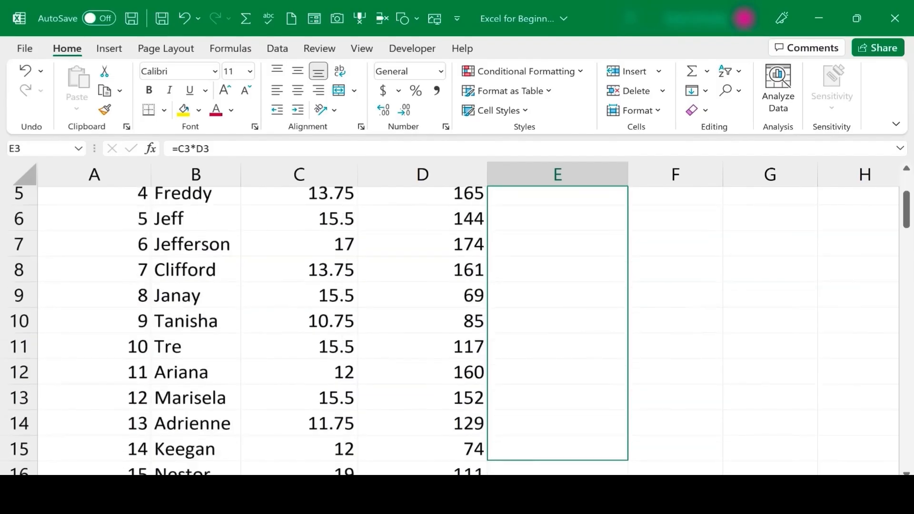
pyautogui.moveTo(557, 478); pyautogui.dragTo(616, 267)
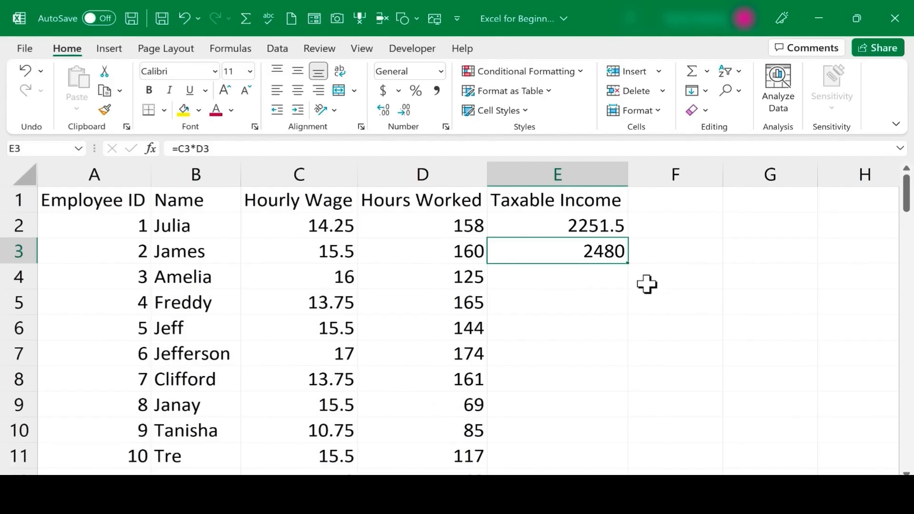
pyautogui.doubleClick(631, 265)
pyautogui.scroll(-4, 609, 266)
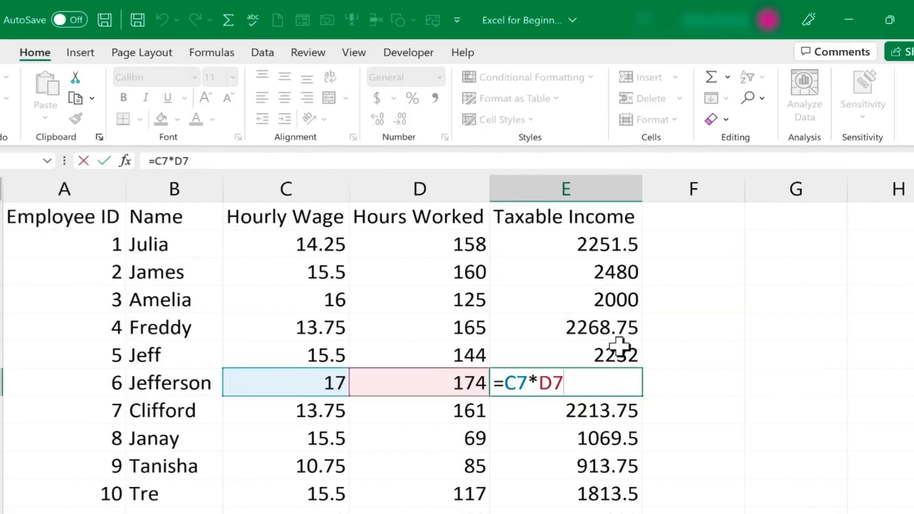
# Step: Add the header "Taxes to Be Paid" in cell F1 and autofit the width of column F
pyautogui.click(696, 216)
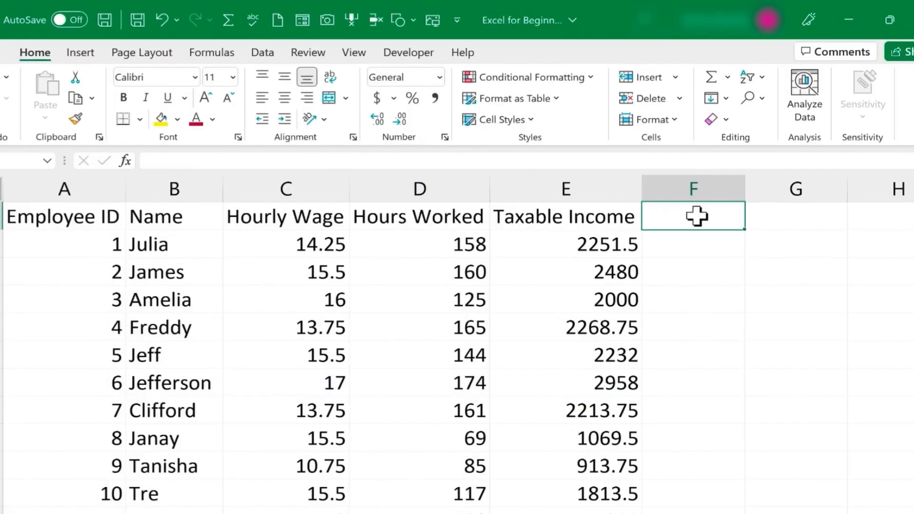
pyautogui.write('Taxes to Be Paid')
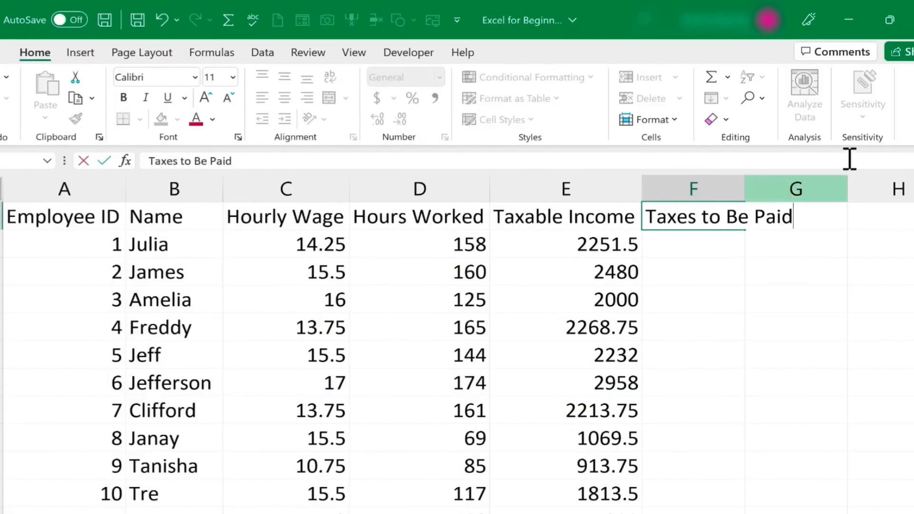
pyautogui.doubleClick(745, 187)
# Step: Label cell G1 "Tax Rate:" and enter the rate 0.07 beside it in cell H1
pyautogui.click(863, 213)
pyautogui.write('Tax Rate:')
pyautogui.press('Tab')
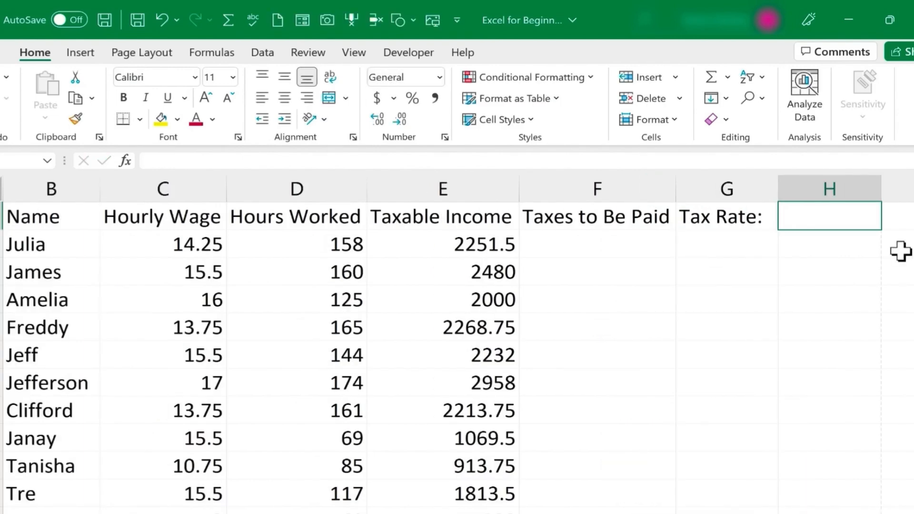
pyautogui.press('F2')
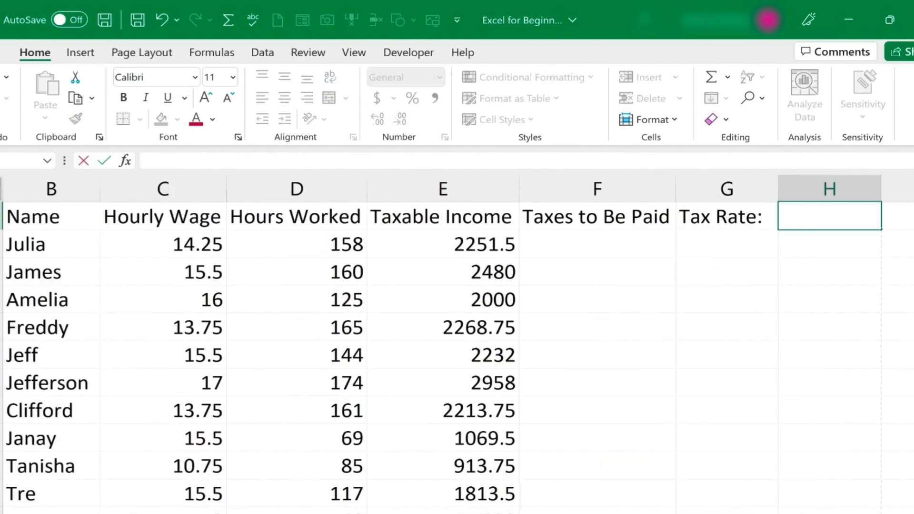
pyautogui.write('.07')
pyautogui.press('Return')
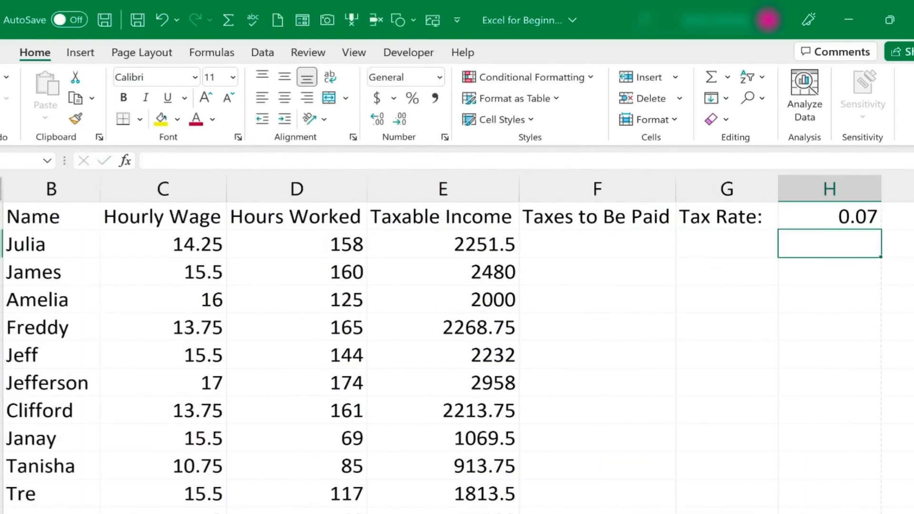
# Step: Enter the formula =E2*H1 in cell F2, picking the taxable income and tax rate cells on the sheet as references
pyautogui.click(603, 249)
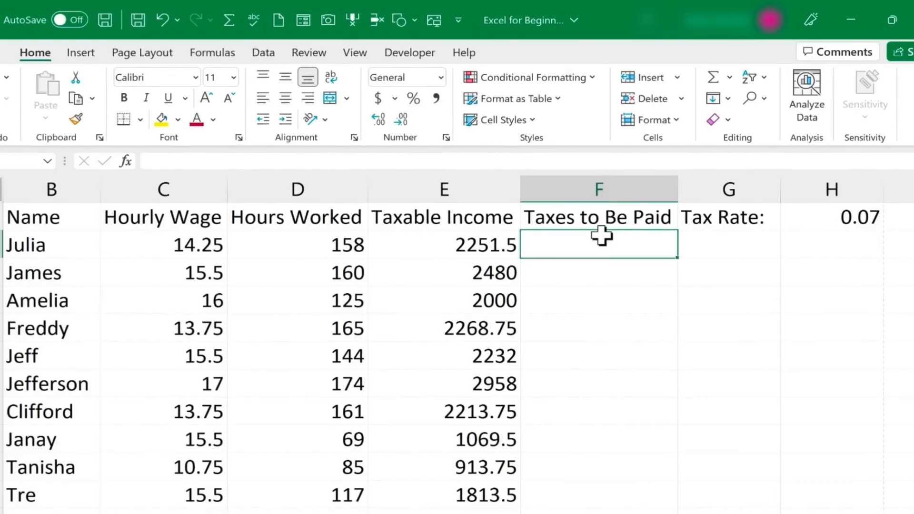
pyautogui.write('=')
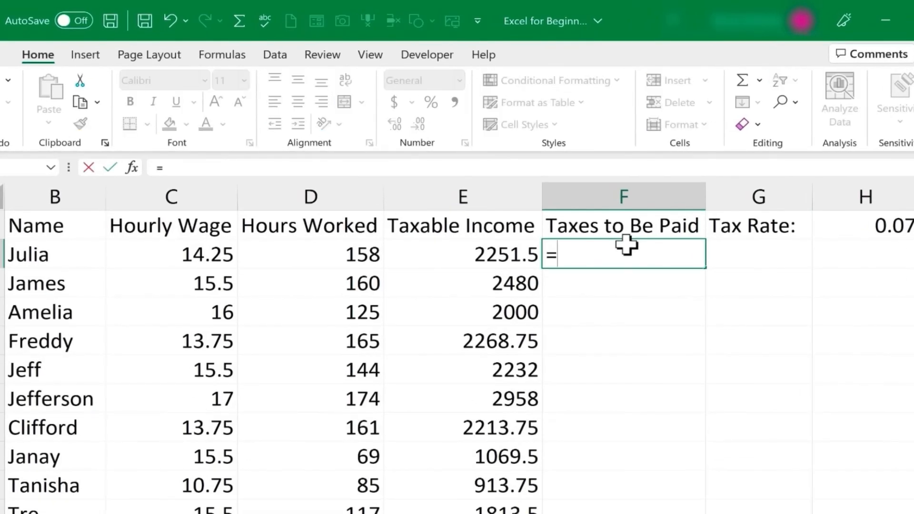
pyautogui.click(481, 257)
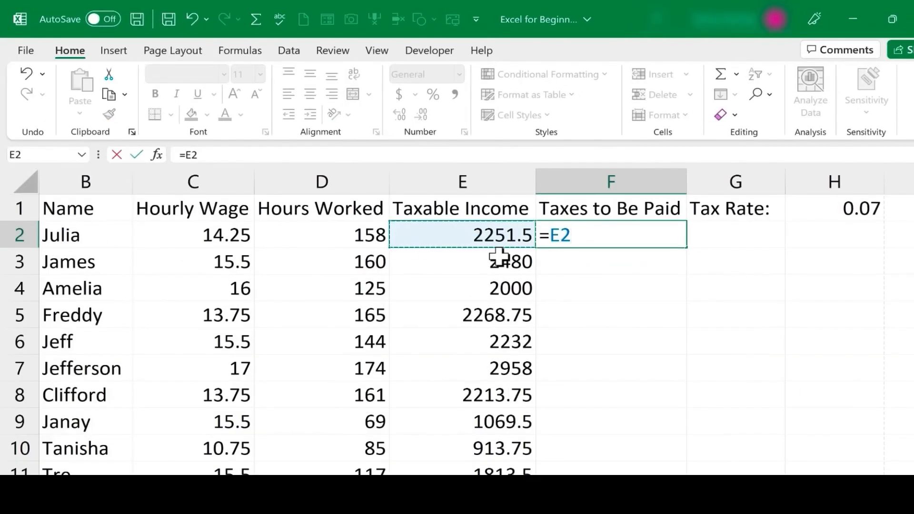
pyautogui.write('*')
pyautogui.click(862, 210)
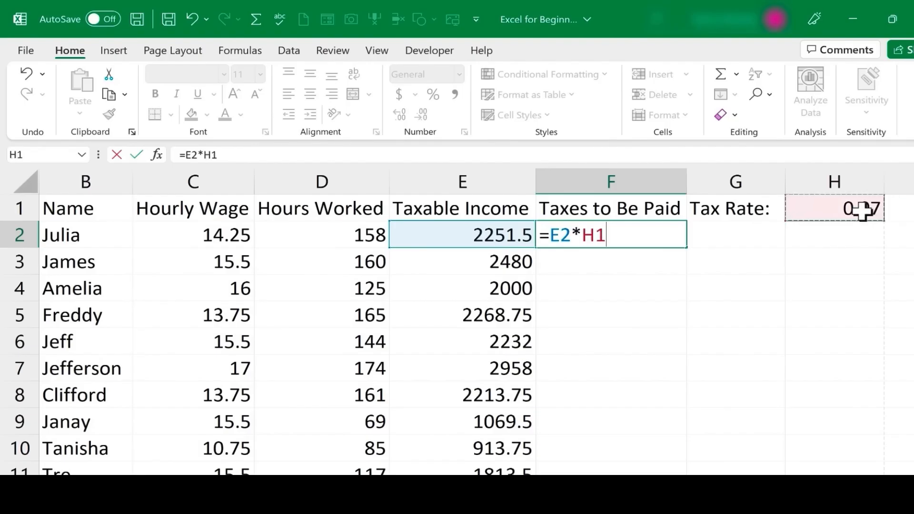
pyautogui.press('Return')
# Step: Autofill the tax formula from cell F2 down column F and inspect the copied formula in F5
pyautogui.click(650, 238)
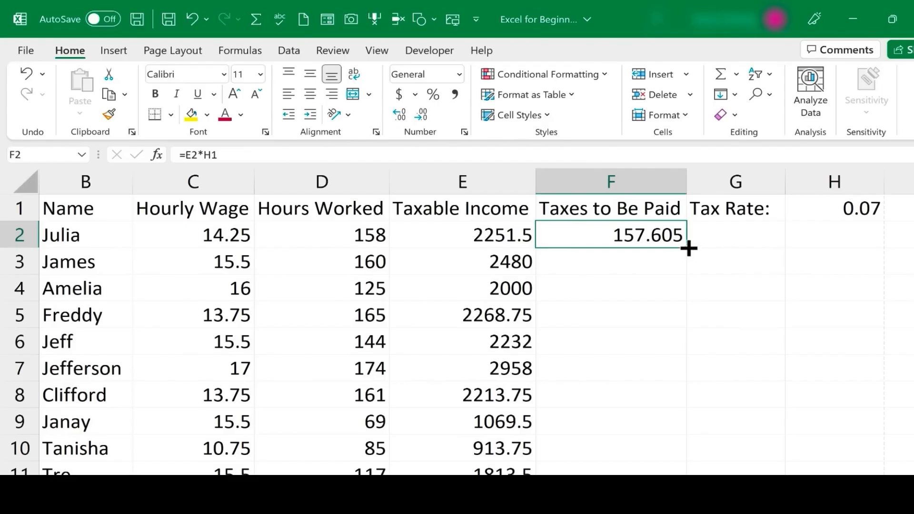
pyautogui.doubleClick(688, 248)
pyautogui.scroll(-8, 679, 354)
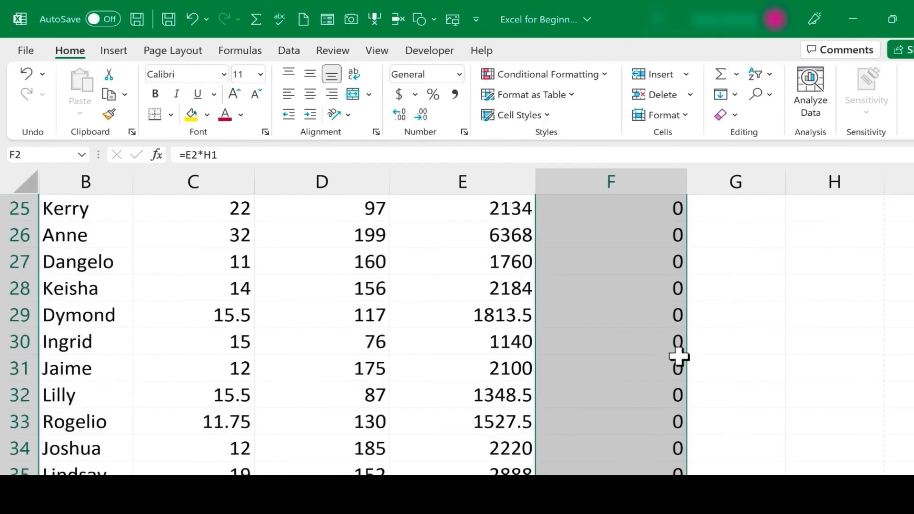
pyautogui.scroll(4, 679, 357)
pyautogui.scroll(4, 679, 357)
pyautogui.click(735, 296)
pyautogui.doubleClick(655, 314)
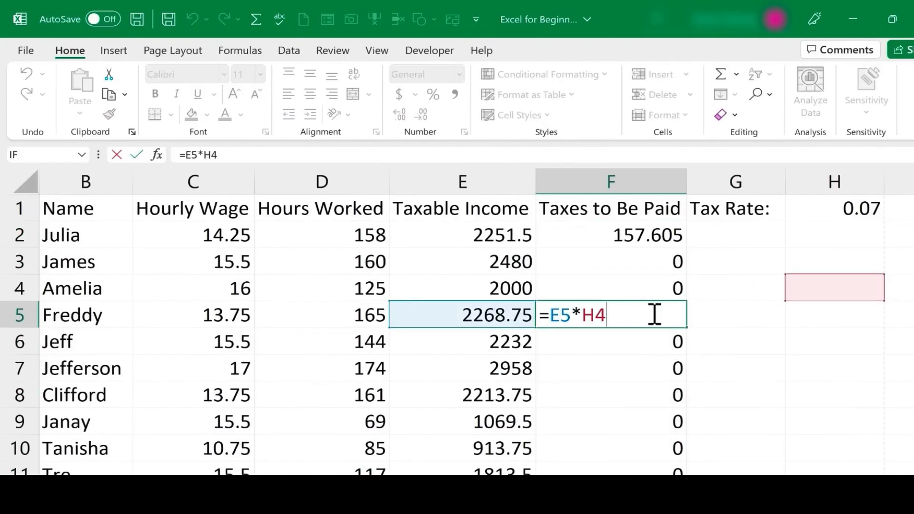
# Step: Make the tax rate reference in the F2 formula absolute so that it reads =E2*$H$1
pyautogui.click(622, 234)
pyautogui.doubleClick(594, 238)
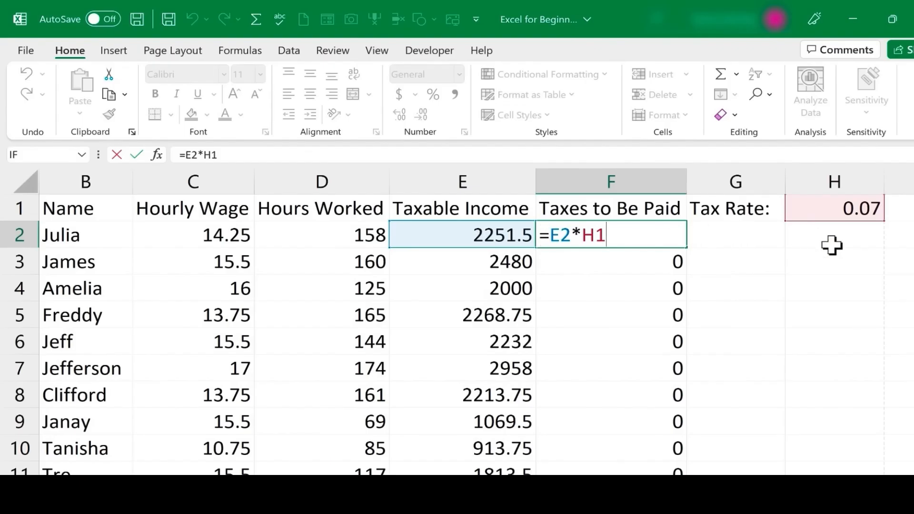
pyautogui.press('Return')
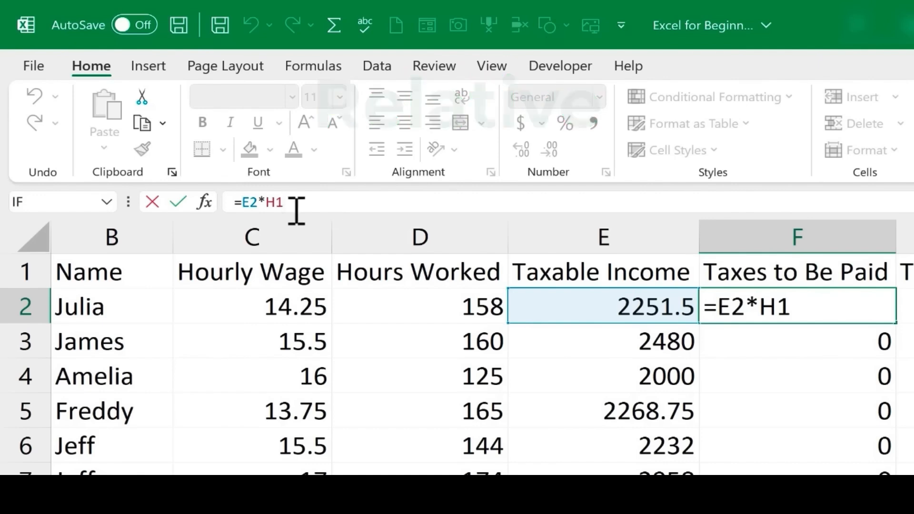
pyautogui.press('Left')
pyautogui.press('Left')
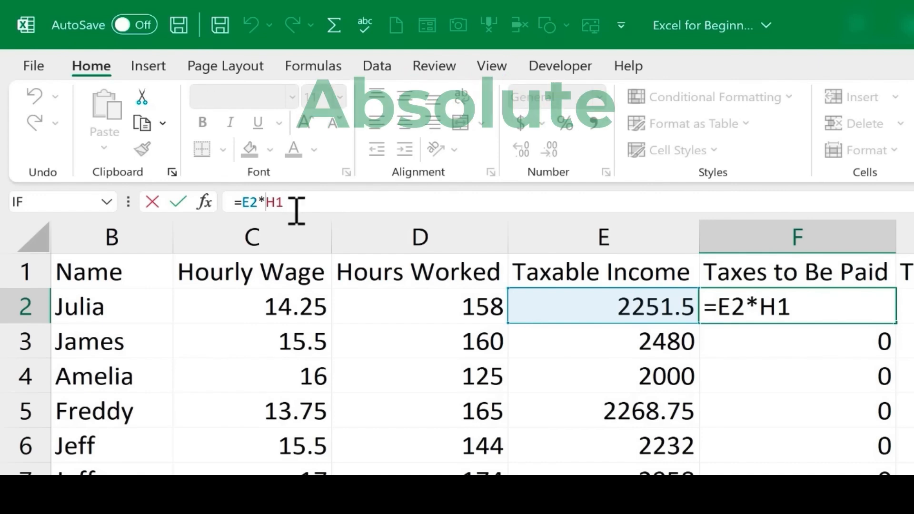
pyautogui.write('$H')
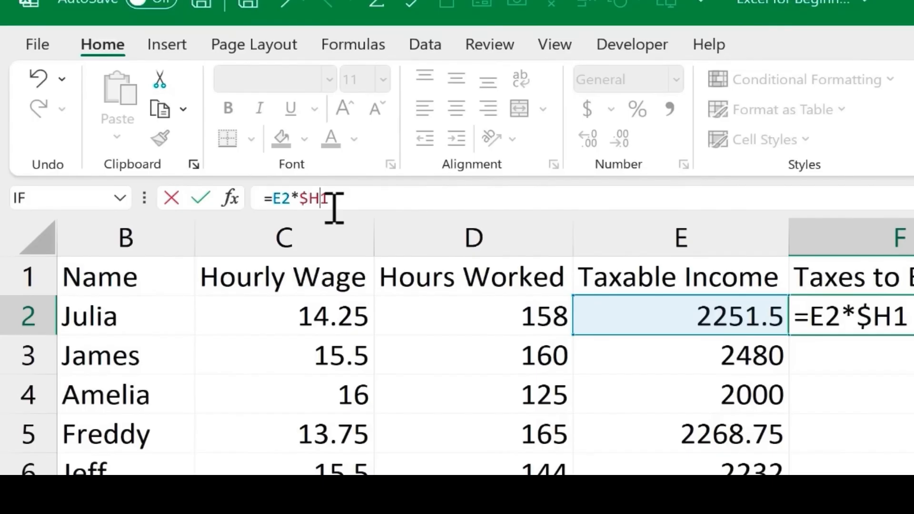
pyautogui.write('$')
pyautogui.press('Return')
# Step: Check the absolute reference in cell F2 and autofill its formula down column F for all employees
pyautogui.click(810, 294)
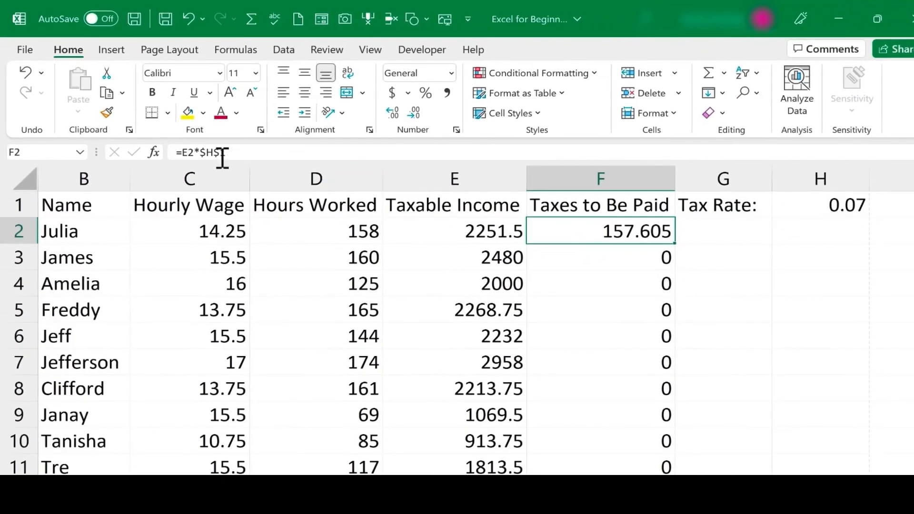
pyautogui.doubleClick(623, 241)
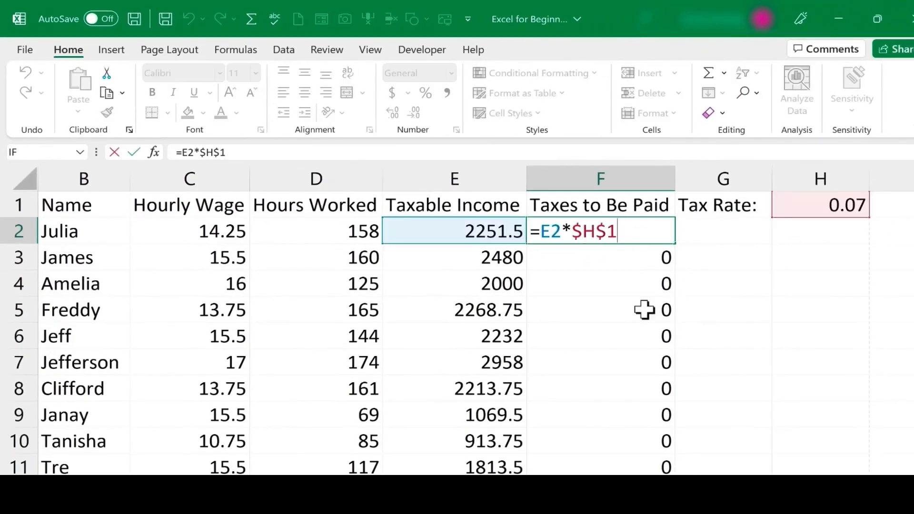
pyautogui.hotkey('ctrl', 'Return')
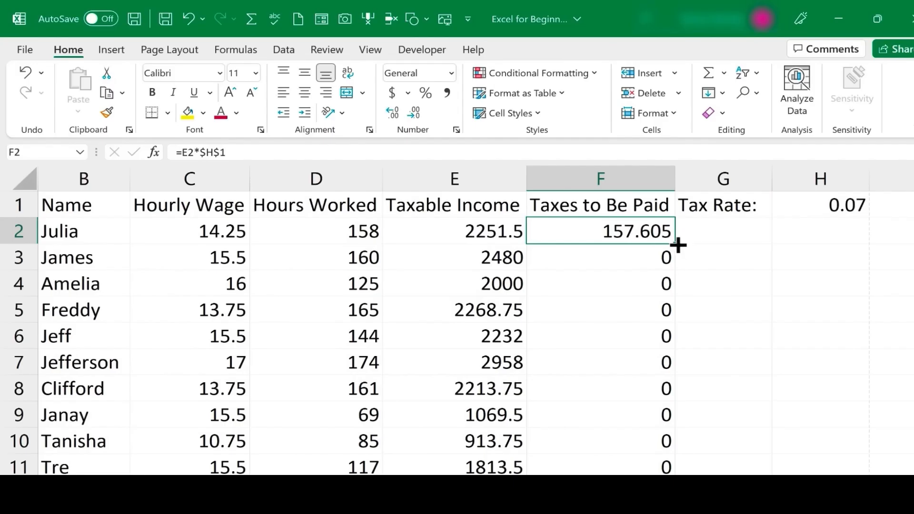
pyautogui.doubleClick(675, 244)
pyautogui.scroll(-8, 581, 307)
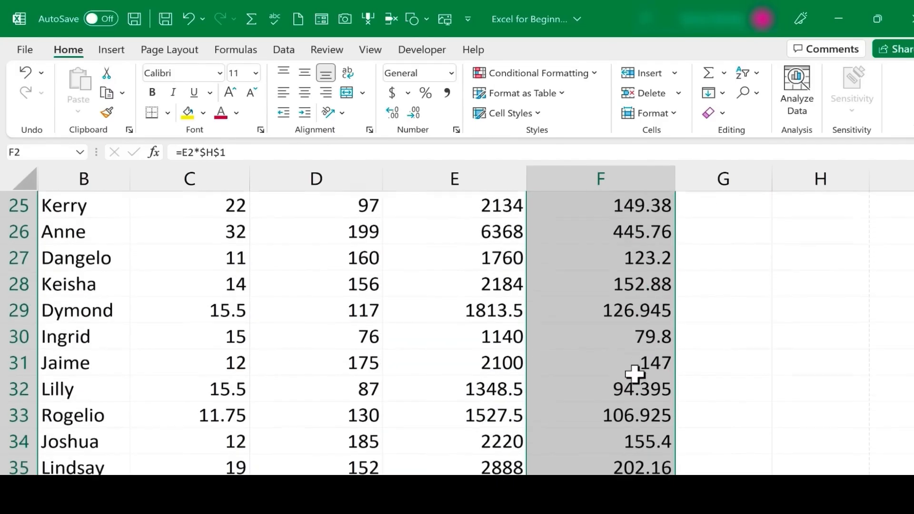
pyautogui.scroll(8, 636, 378)
pyautogui.doubleClick(620, 233)
pyautogui.press('Escape')
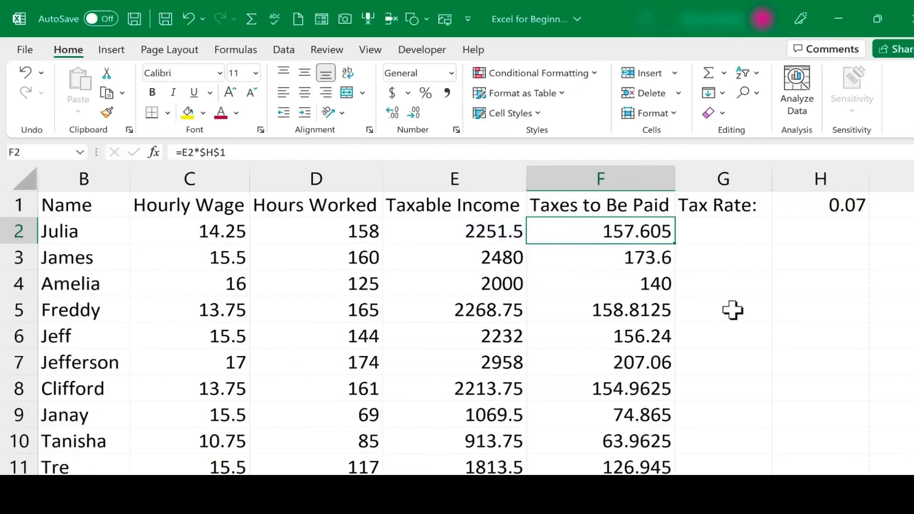
# Step: Replace the tax formula in cell F2 with the division-by-zero formula =E2/0
pyautogui.doubleClick(586, 222)
pyautogui.press('BackSpace')
pyautogui.press('BackSpace')
pyautogui.press('BackSpace')
pyautogui.press('BackSpace')
pyautogui.press('BackSpace')
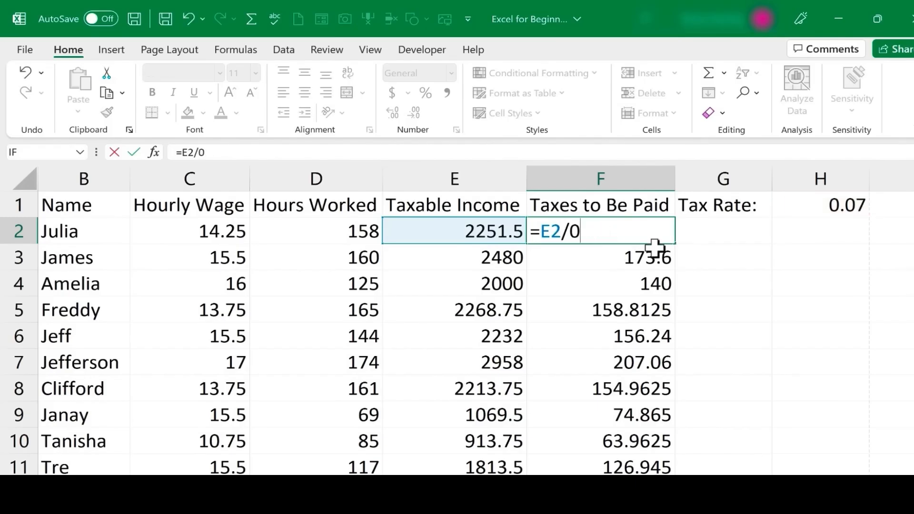
pyautogui.write('/0')
pyautogui.press('Return')
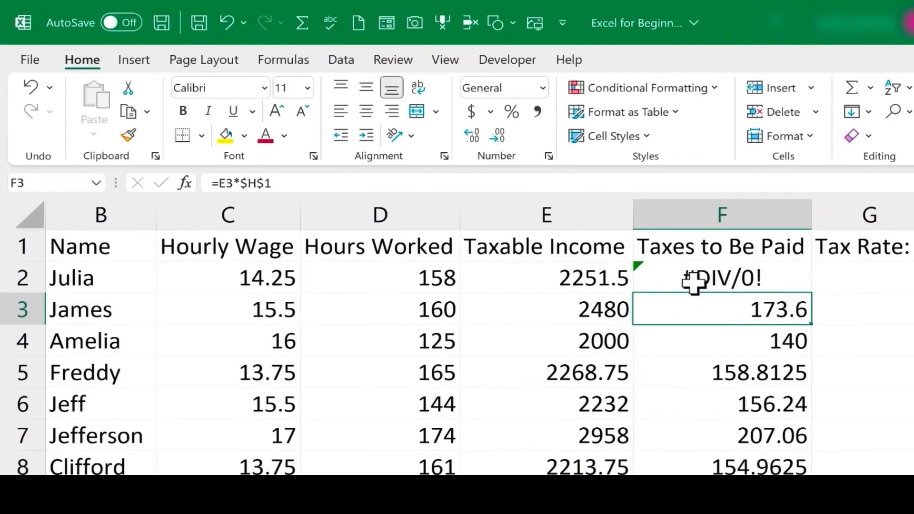
# Step: Try to enter the malformed formula =E2*/0 in cell F2 and decline the suggested correction
pyautogui.click(764, 283)
pyautogui.press('BackSpace')
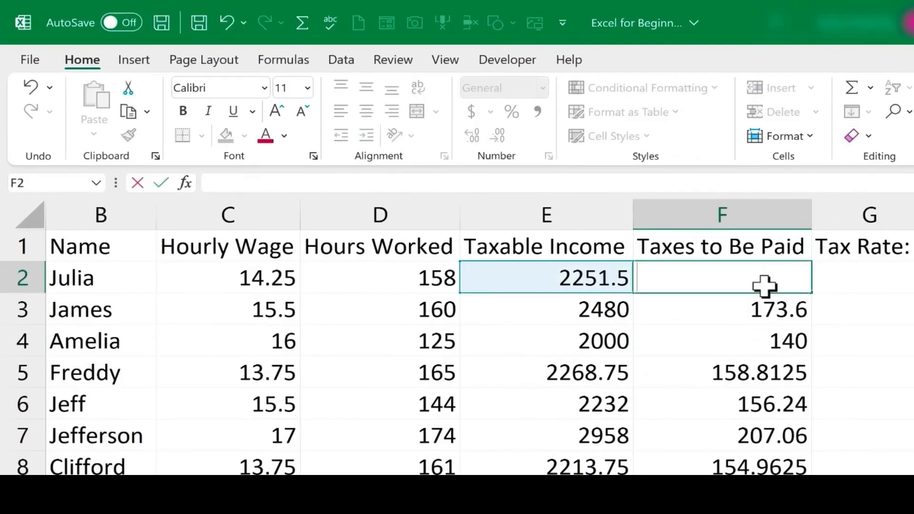
pyautogui.write('=E2*/0')
pyautogui.press('Return')
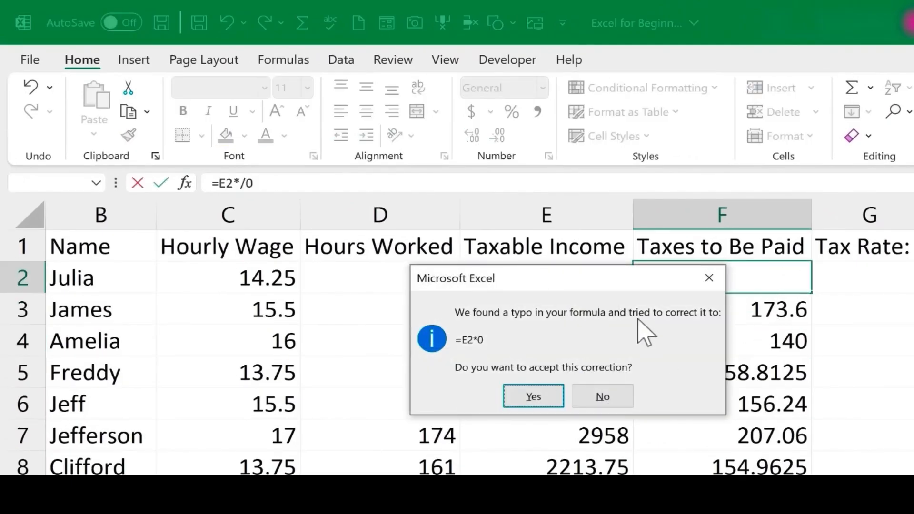
pyautogui.click(593, 395)
pyautogui.click(525, 430)
# Step: Remove the extra operator from the trial formula and restore the formula =E2*$H$1 in cell F2
pyautogui.click(767, 316)
pyautogui.press('BackSpace')
pyautogui.press('BackSpace')
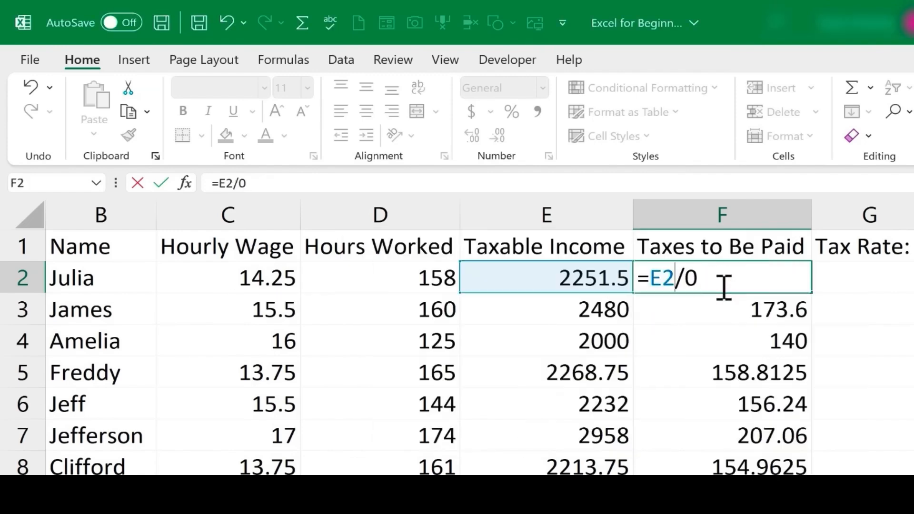
pyautogui.press('Return')
pyautogui.click(740, 283)
pyautogui.click(260, 183)
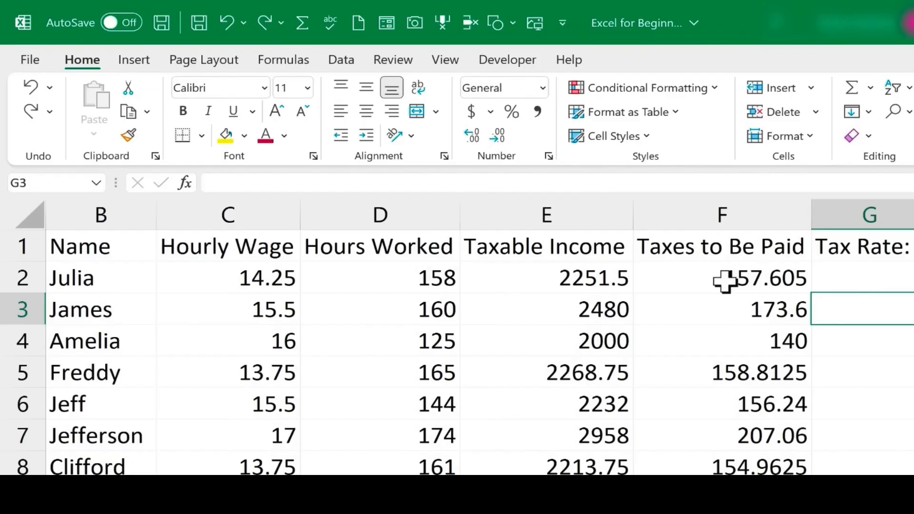
pyautogui.click(707, 251)
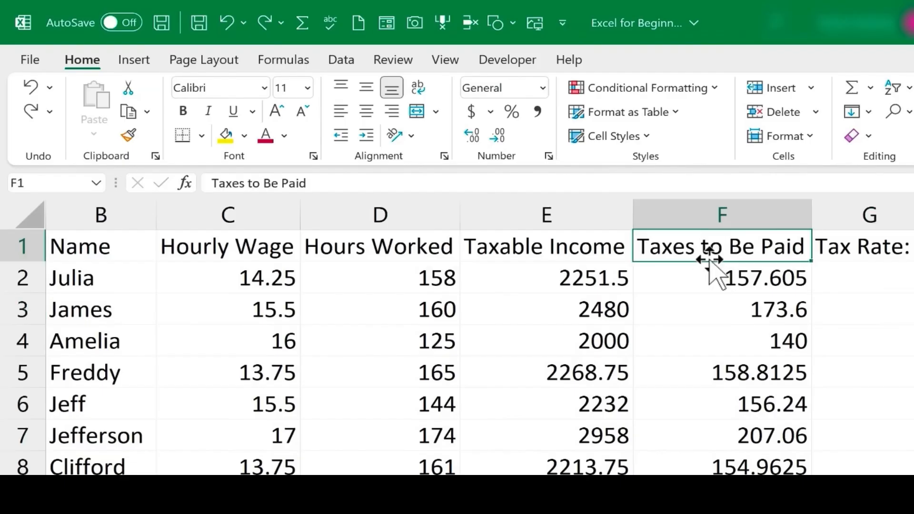
# Step: Select the tax amounts in column F from F2 down and name the range TaxesOwed
pyautogui.click(637, 236)
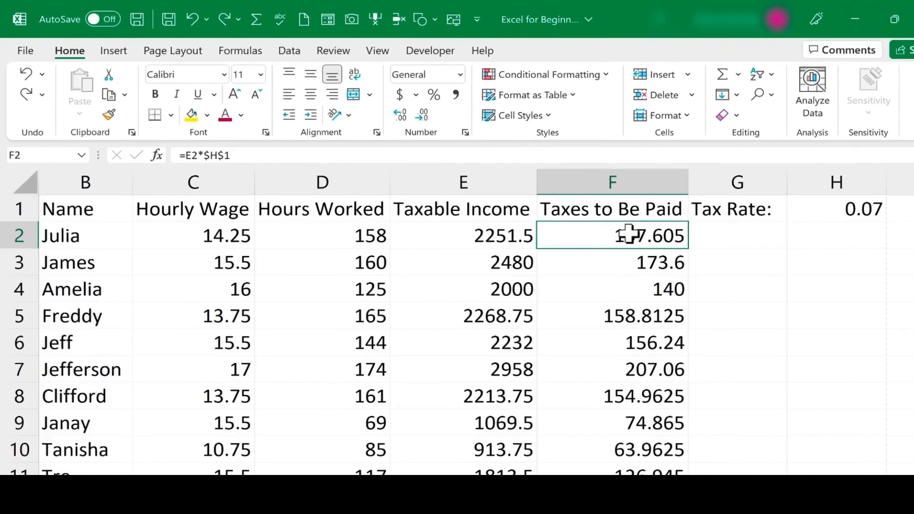
pyautogui.moveTo(629, 236); pyautogui.dragTo(569, 227)
pyautogui.scroll(12, 569, 227)
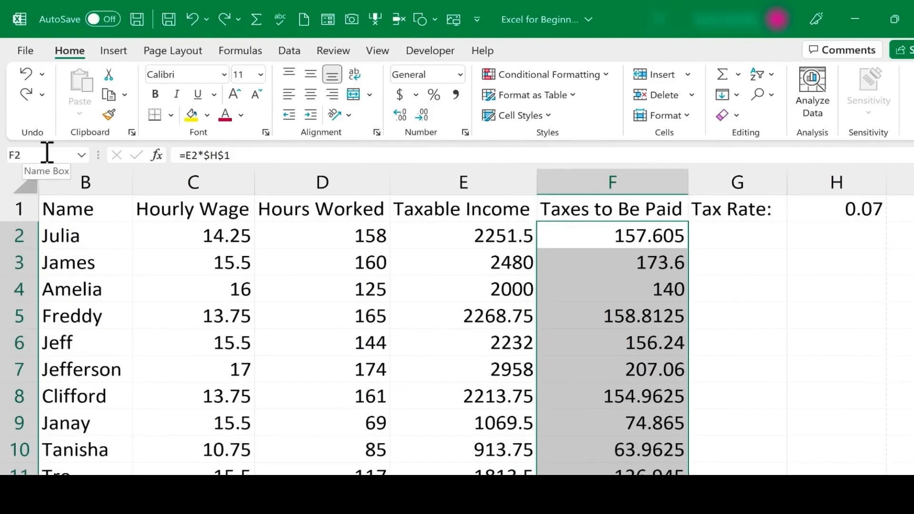
pyautogui.click(18, 155)
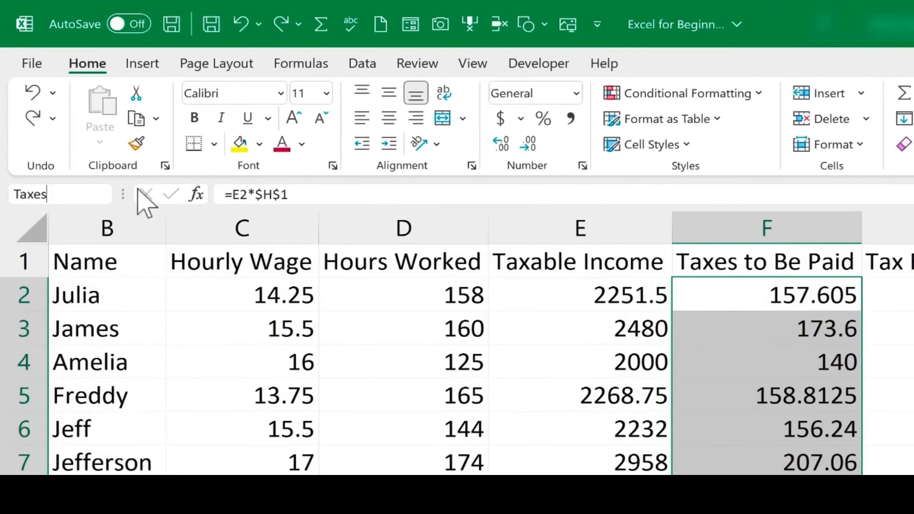
pyautogui.write('TaxesOwed')
pyautogui.press('Return')
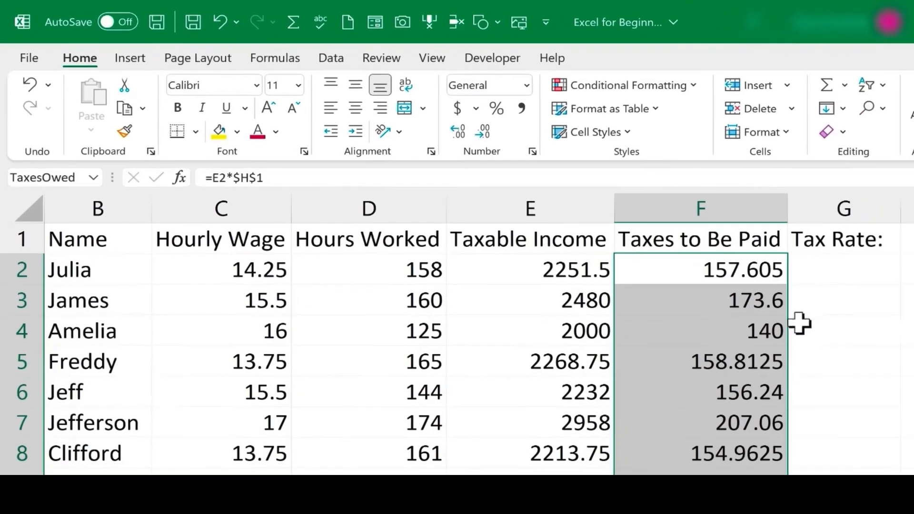
# Step: Review the extent of the TaxesOwed range in column F and look at the list of defined names
pyautogui.scroll(-7, 800, 323)
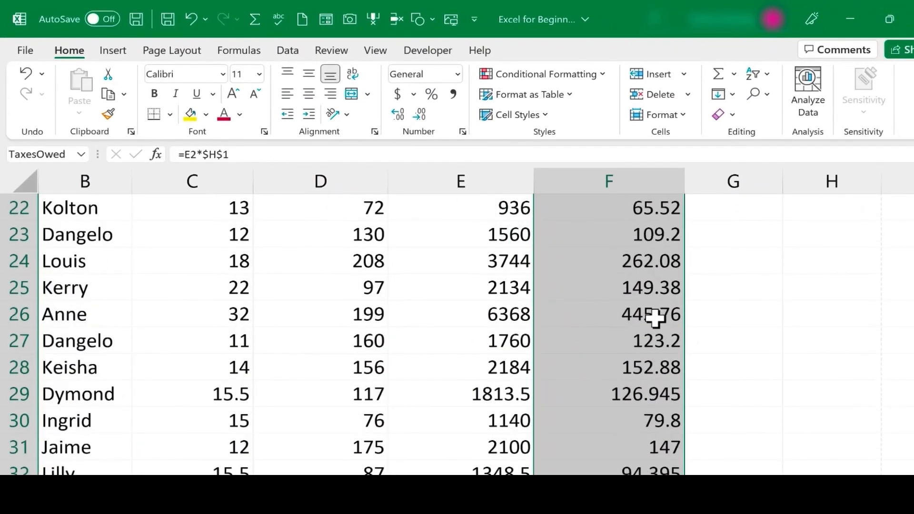
pyautogui.scroll(7, 655, 318)
pyautogui.click(740, 257)
pyautogui.click(640, 285)
pyautogui.click(635, 241)
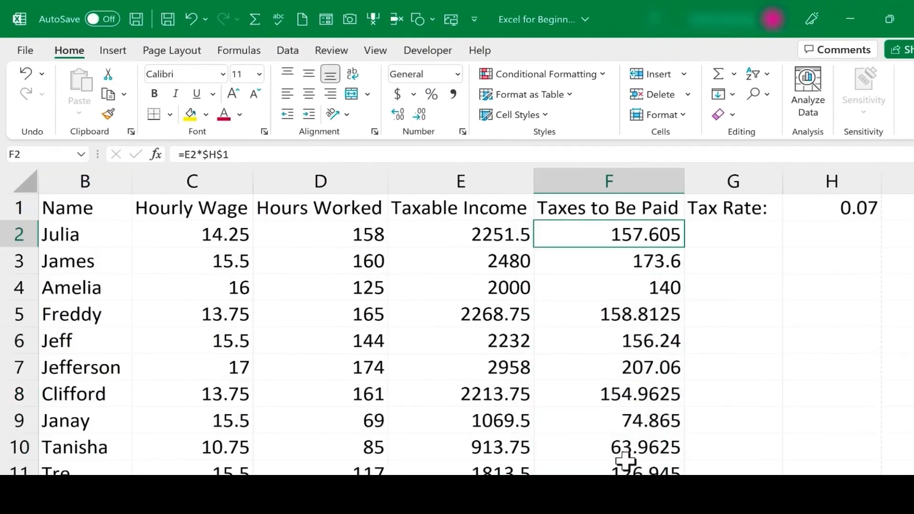
pyautogui.click(81, 154)
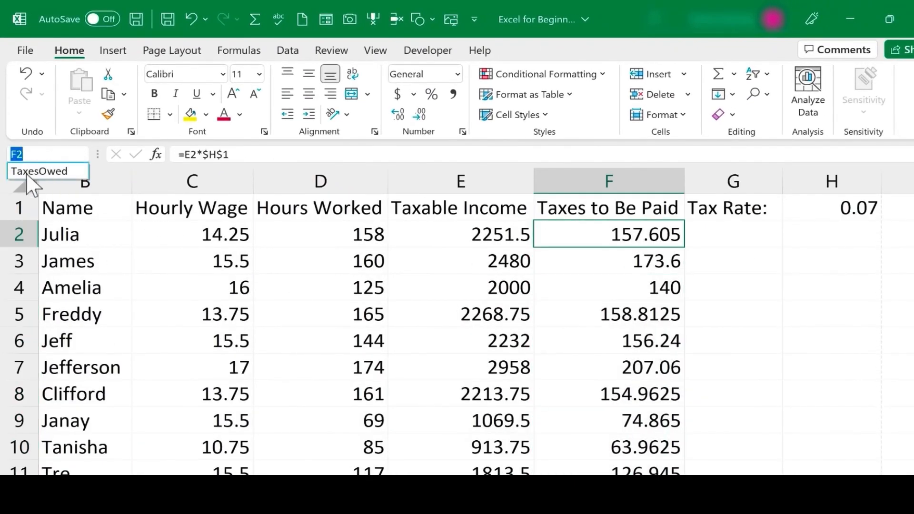
pyautogui.click(722, 269)
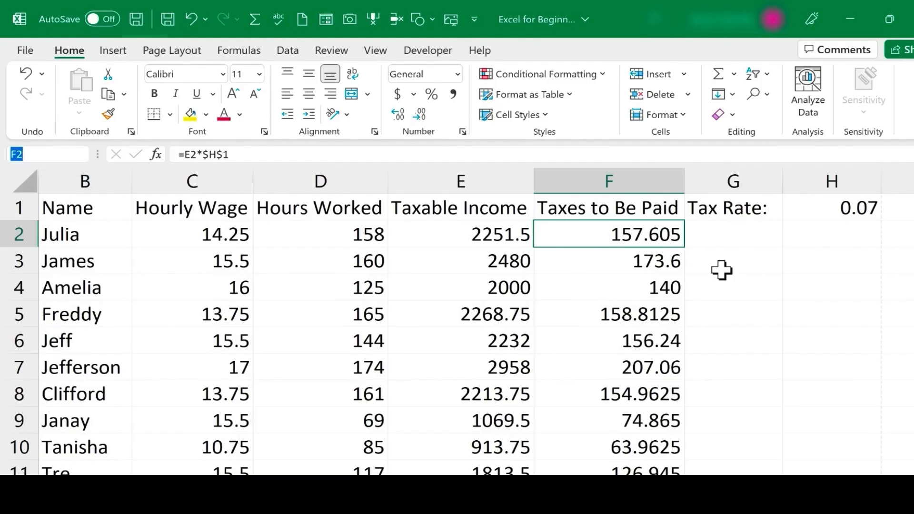
pyautogui.click(737, 263)
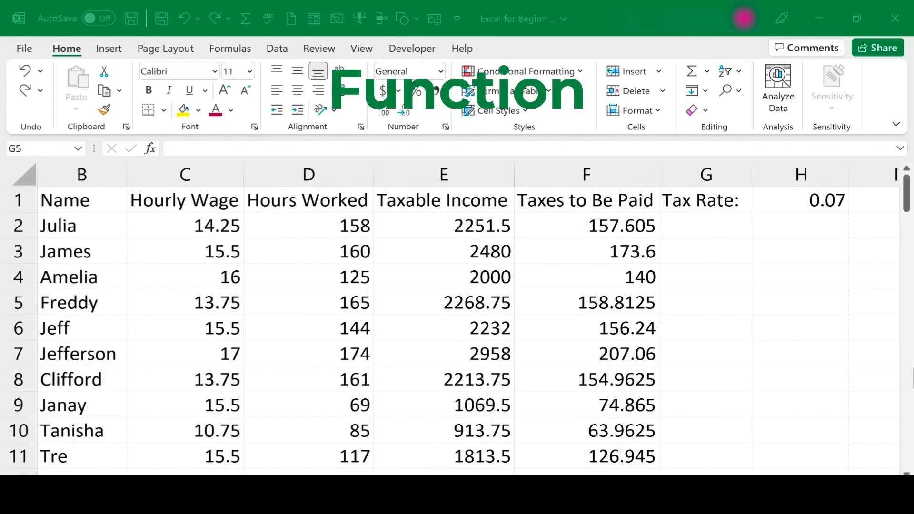
# Step: Total the Hours Worked column in cell D72 with the written-out formula =SUM(D2:D71)
pyautogui.click(907, 196)
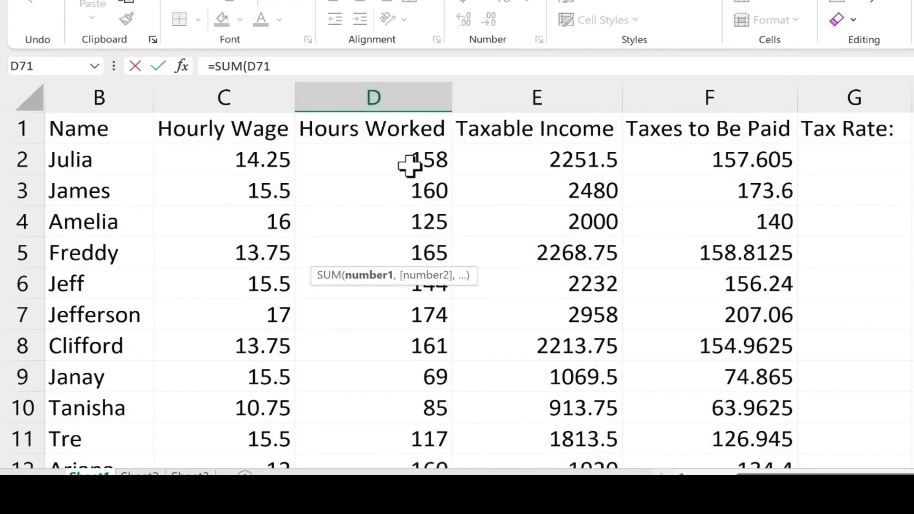
pyautogui.click(380, 162)
pyautogui.write(':')
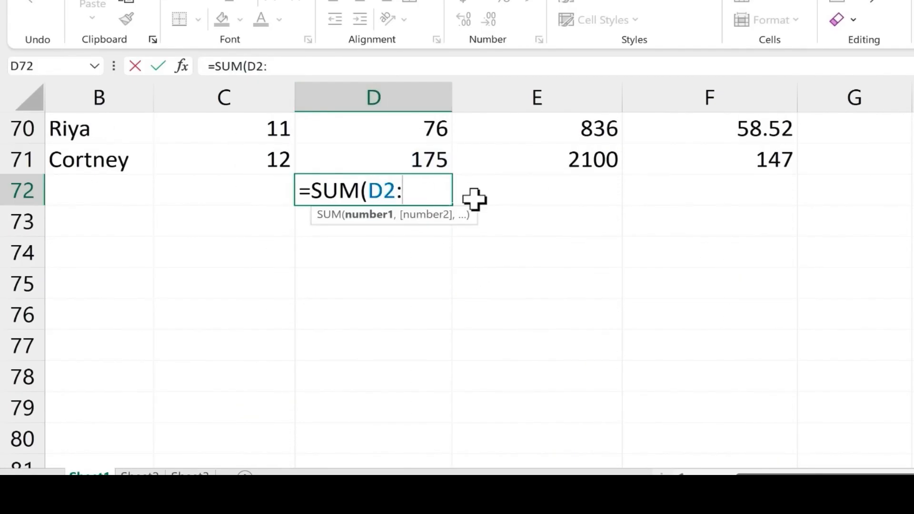
pyautogui.write('d71')
pyautogui.press('Return')
pyautogui.click(418, 198)
pyautogui.press('Down')
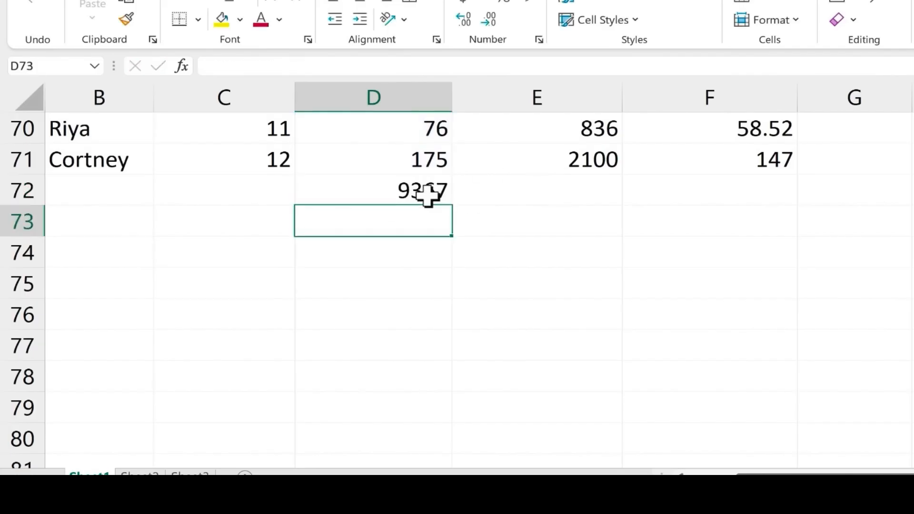
# Step: Replace the total in cell D72 with a SUM formula built by selecting the hours range D2:D71
pyautogui.click(429, 196)
pyautogui.press('Delete')
pyautogui.write('=sum(')
pyautogui.moveTo(427, 162); pyautogui.dragTo(407, 162)
pyautogui.press('Return')
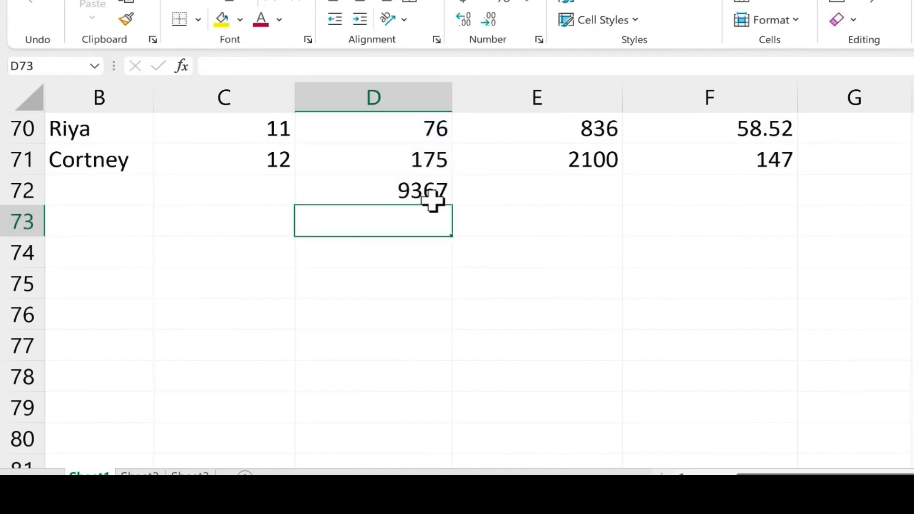
# Step: Clear cell D72 and total the Hours Worked values D2:D71 there again
pyautogui.click(428, 195)
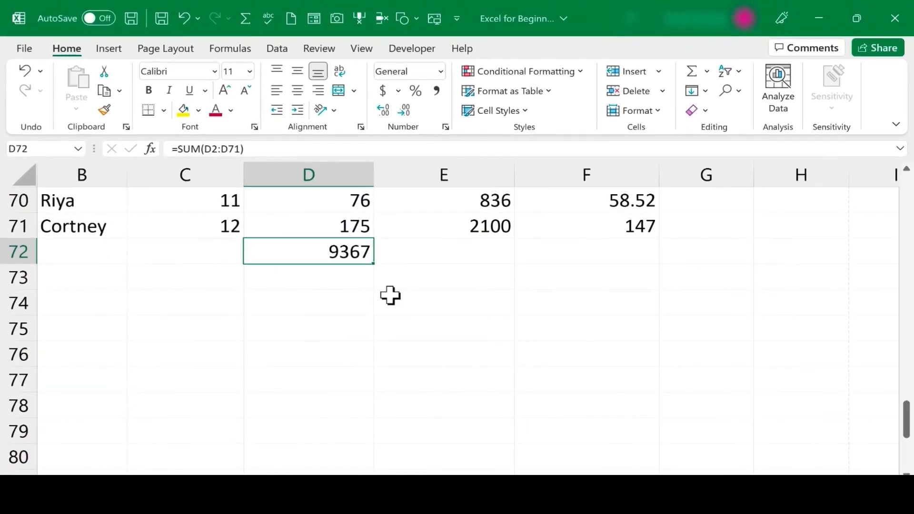
pyautogui.press('BackSpace')
pyautogui.press('Return')
pyautogui.click(337, 251)
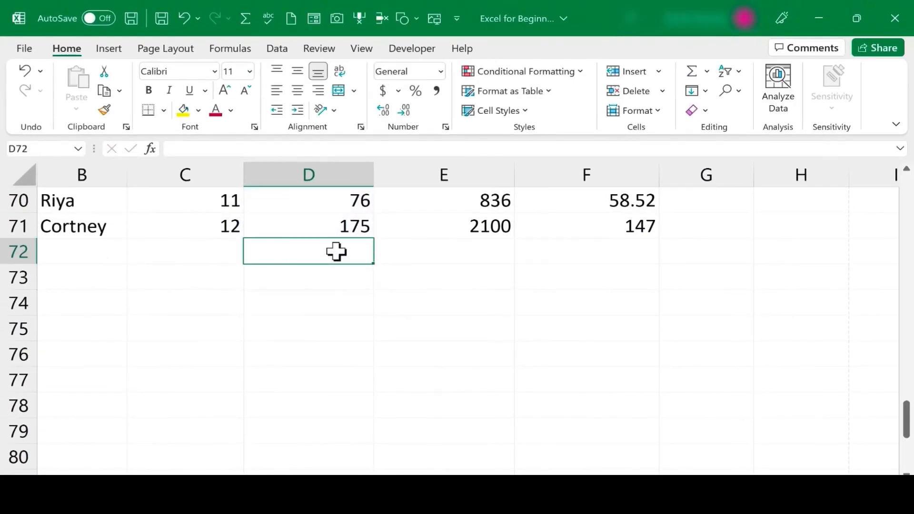
pyautogui.click(355, 293)
pyautogui.click(346, 256)
pyautogui.scroll(20, 398, 271)
pyautogui.scroll(-20, 381, 288)
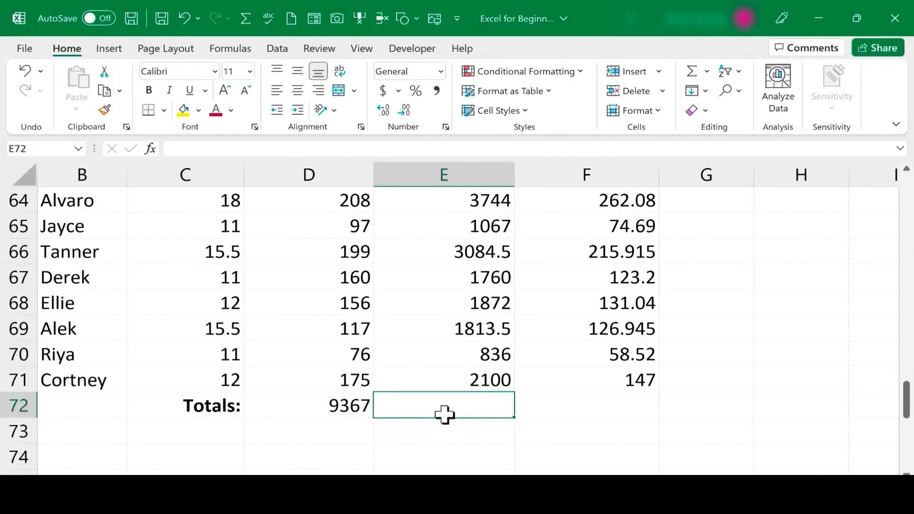
# Step: Copy the total formula from D72 across to E72 and open the copied formula to check its range
pyautogui.click(352, 410)
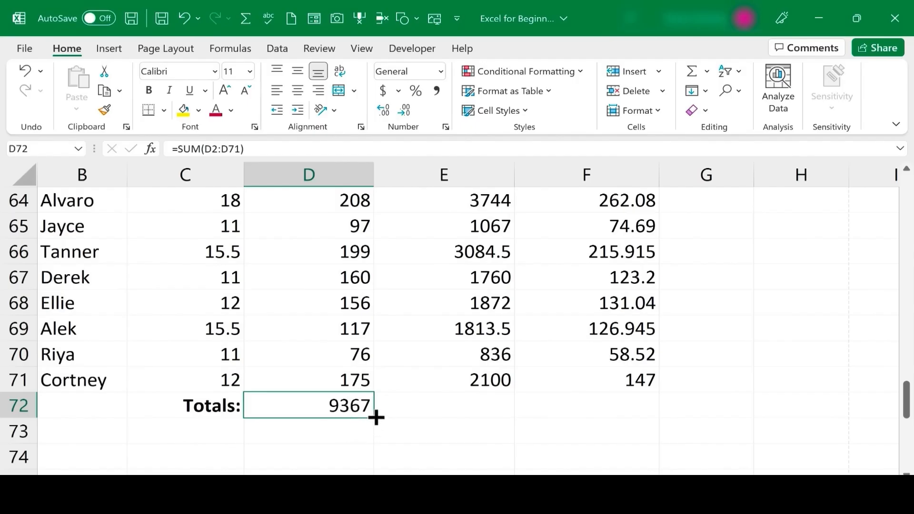
pyautogui.moveTo(376, 418); pyautogui.dragTo(503, 424)
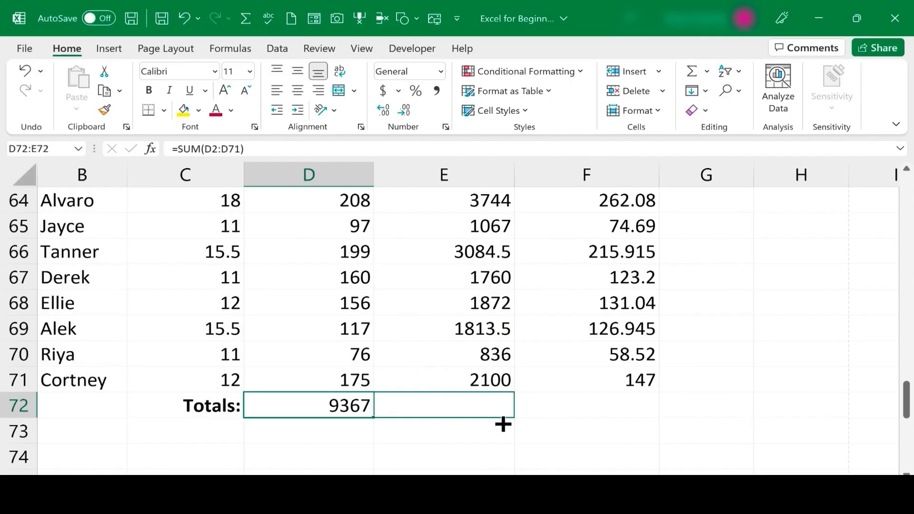
pyautogui.moveTo(503, 424); pyautogui.dragTo(501, 422)
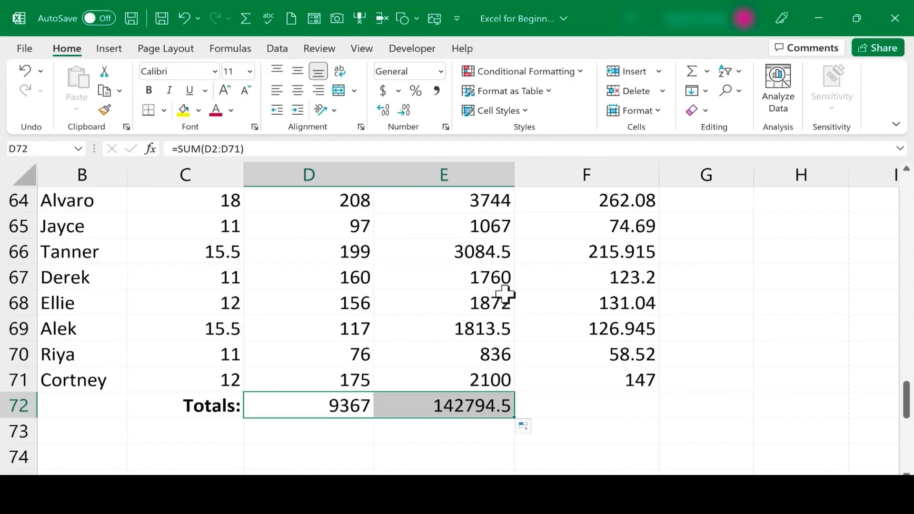
pyautogui.click(475, 398)
pyautogui.doubleClick(476, 396)
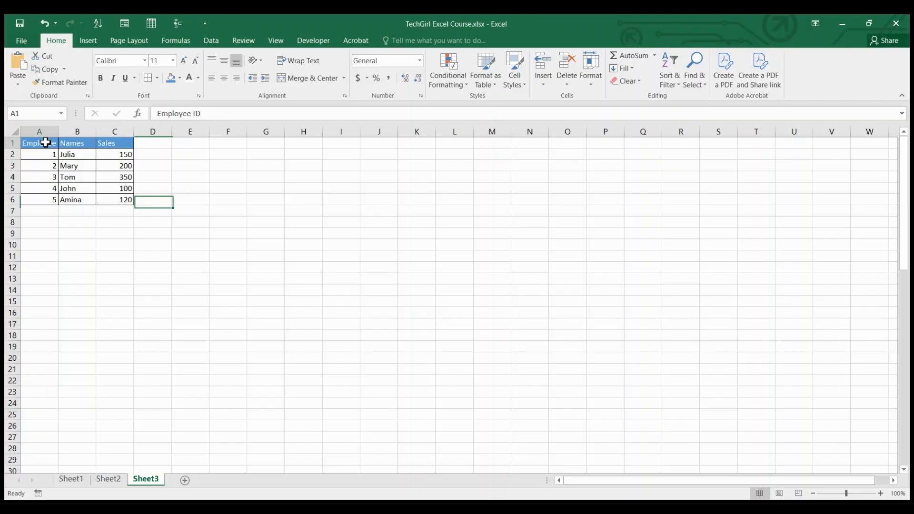
# Step: Insert a recommended clustered column chart from the employee sales data in A1:C6 on Sheet3
pyautogui.moveTo(45, 143); pyautogui.dragTo(116, 199)
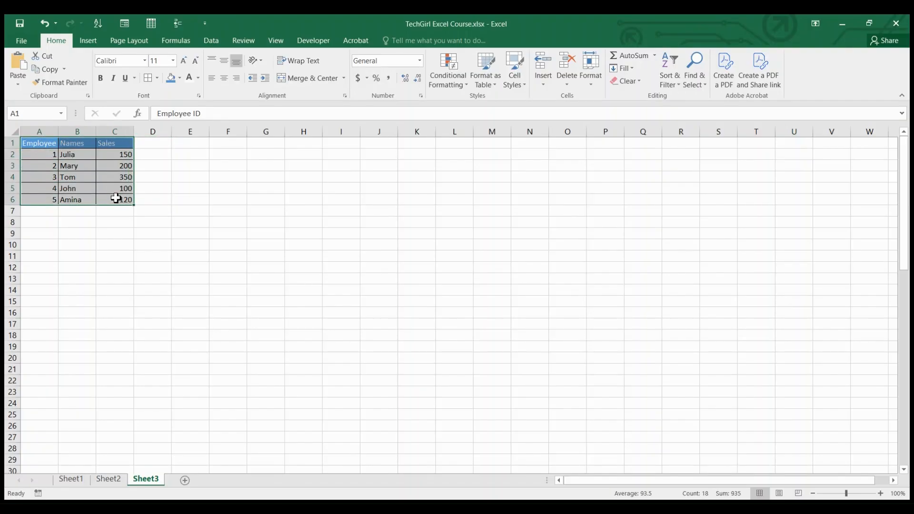
pyautogui.click(94, 39)
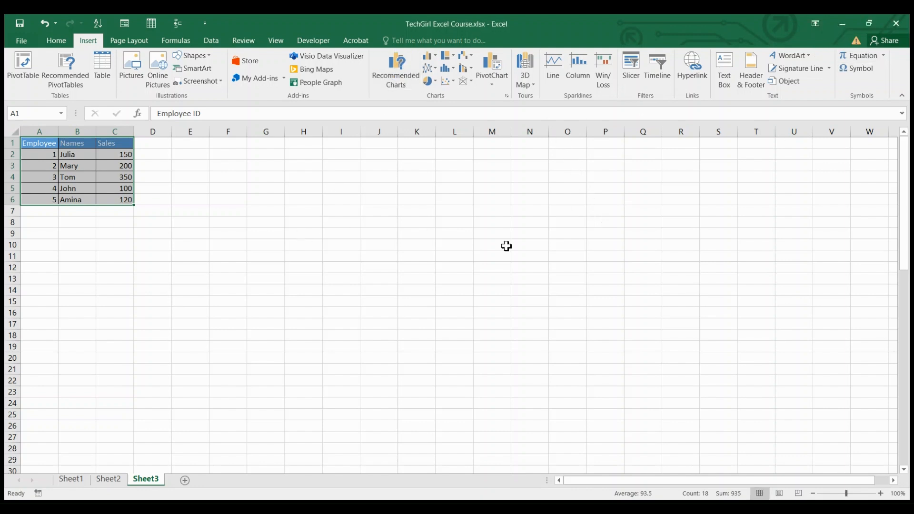
pyautogui.click(406, 279)
pyautogui.moveTo(40, 142); pyautogui.dragTo(119, 200)
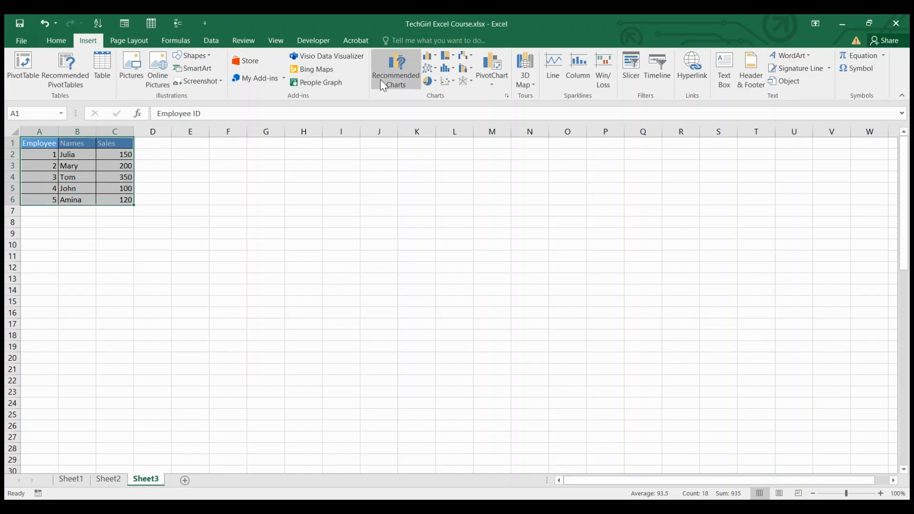
pyautogui.click(396, 70)
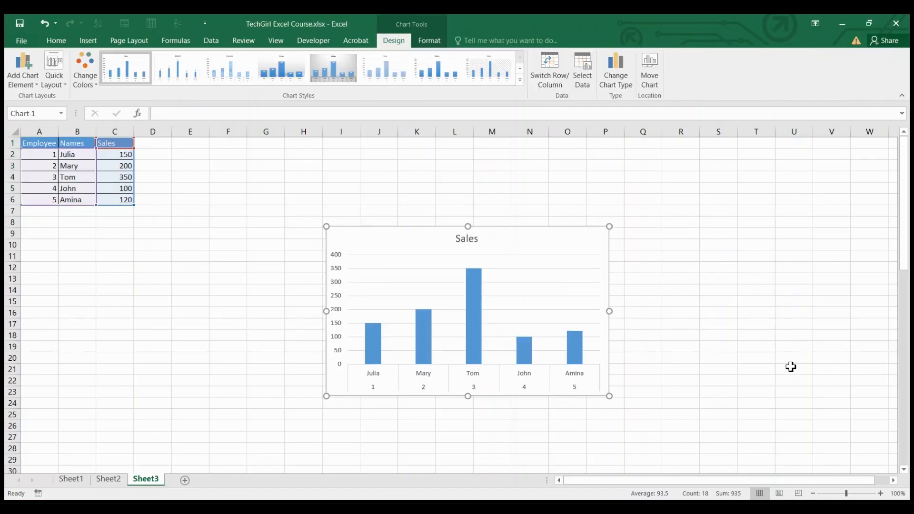
# Step: Change the Sales chart to a clustered bar chart and move it about four rows up on the sheet
pyautogui.click(614, 82)
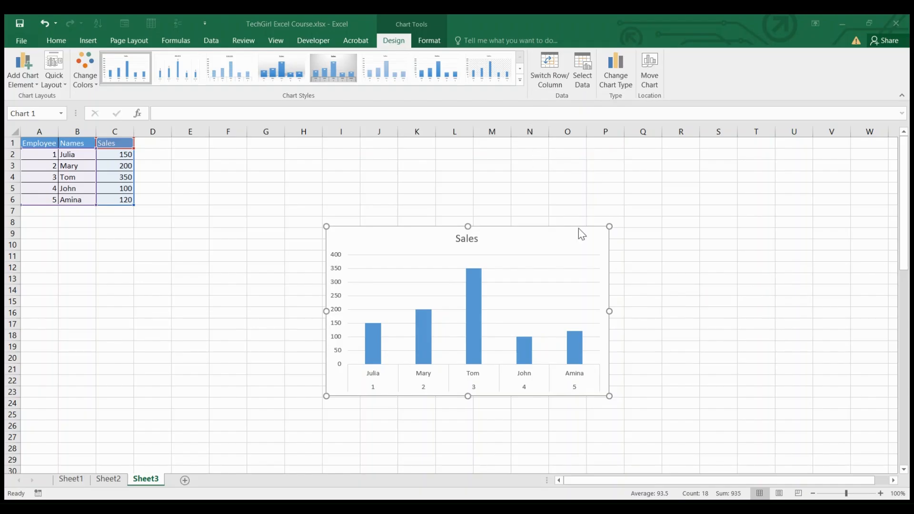
pyautogui.click(798, 367)
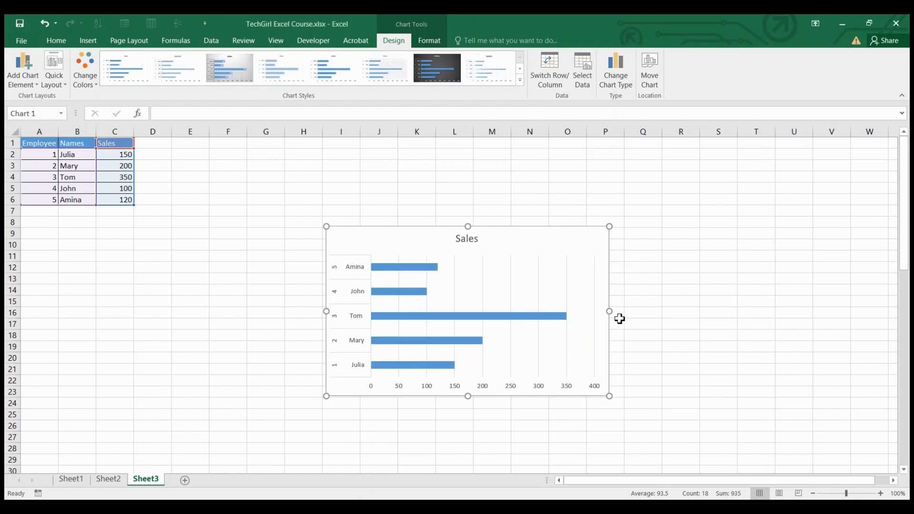
pyautogui.moveTo(556, 238); pyautogui.dragTo(541, 189)
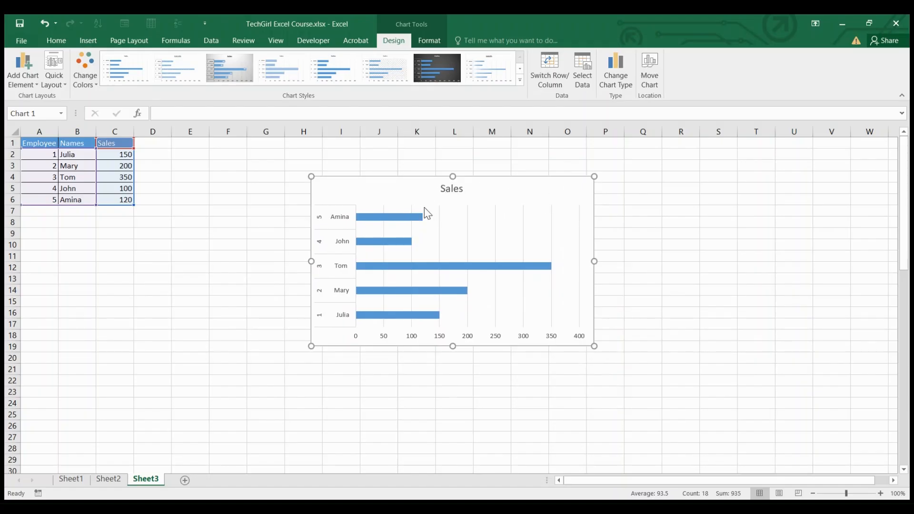
# Step: Select the plot area of the Sales chart, try a legend to the right of the bars and remove it again
pyautogui.click(404, 234)
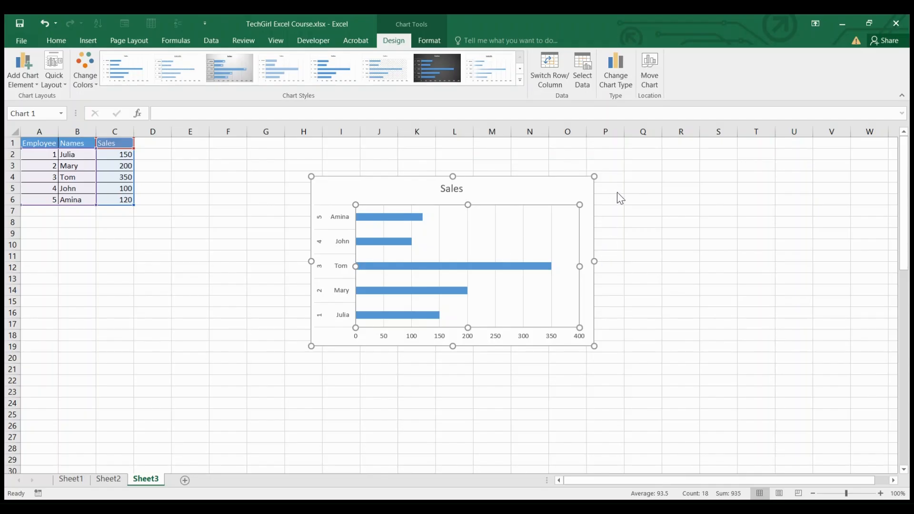
pyautogui.press('Delete')
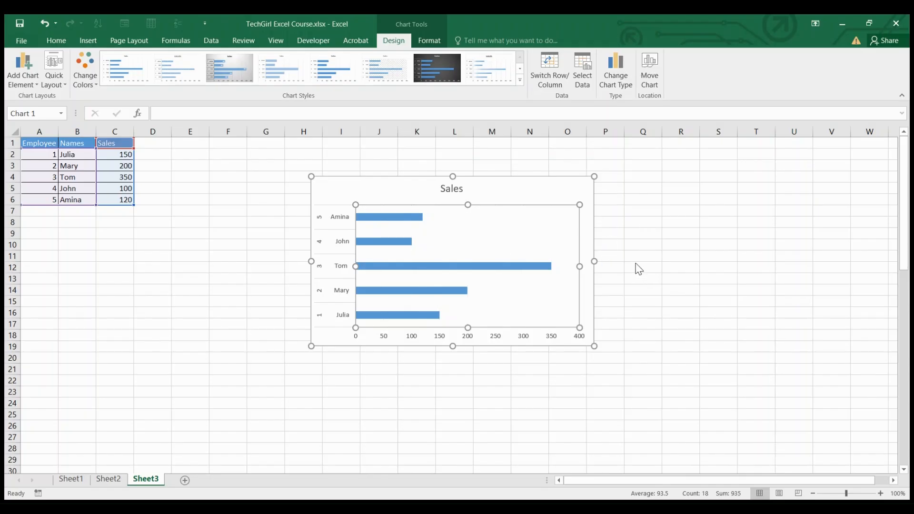
pyautogui.hotkey('ctrl', 'z')
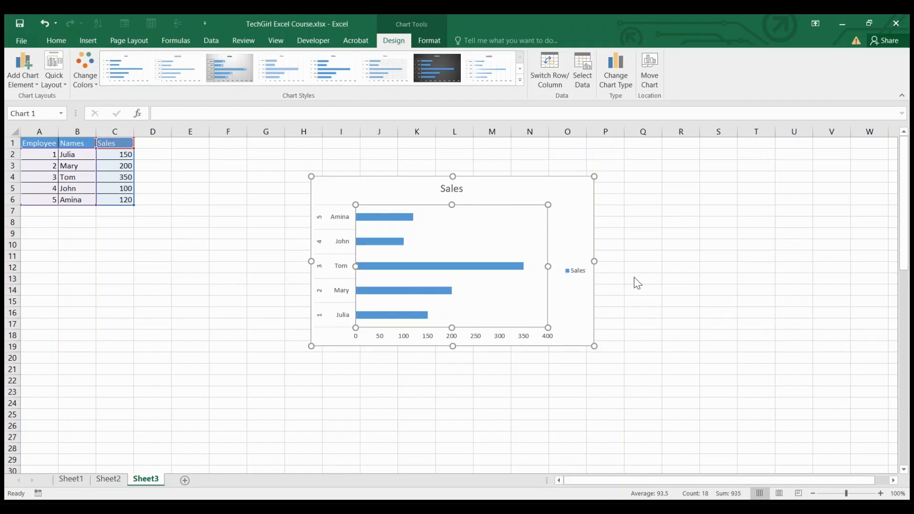
pyautogui.hotkey('ctrl', 'y')
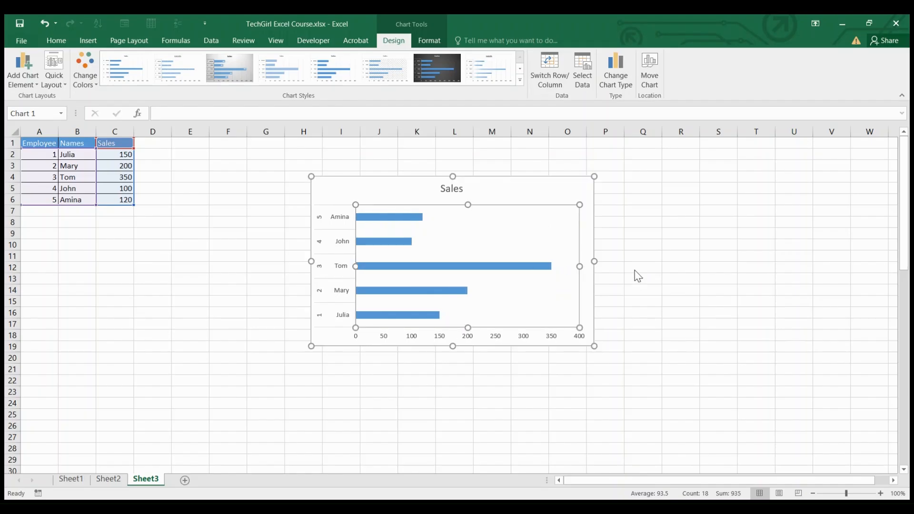